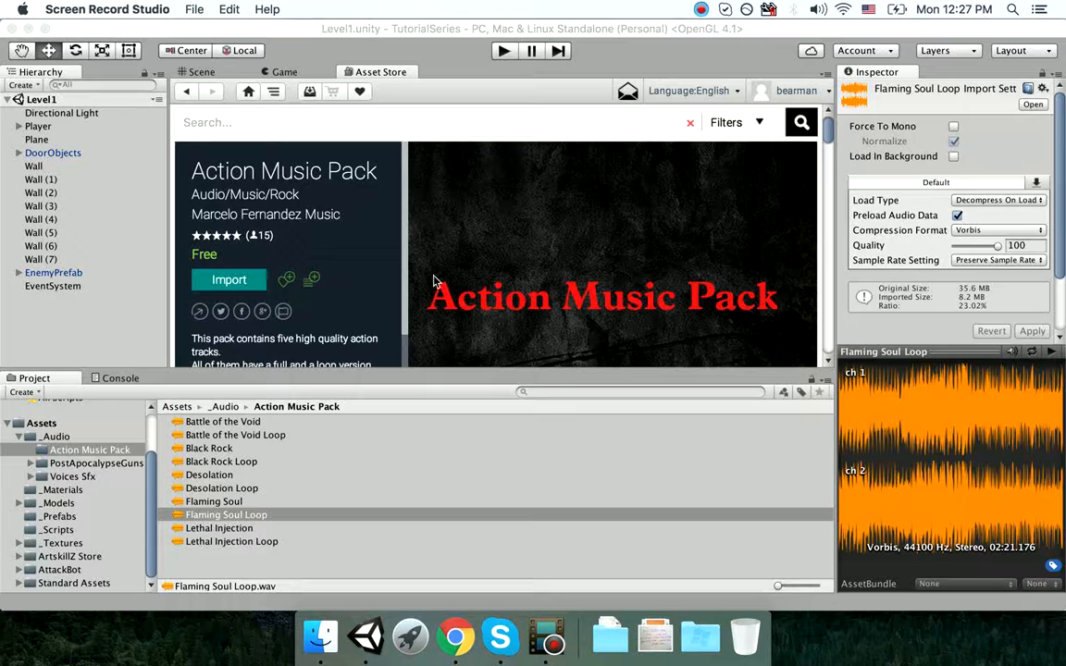
pyautogui.click(367, 72)
pyautogui.click(394, 9)
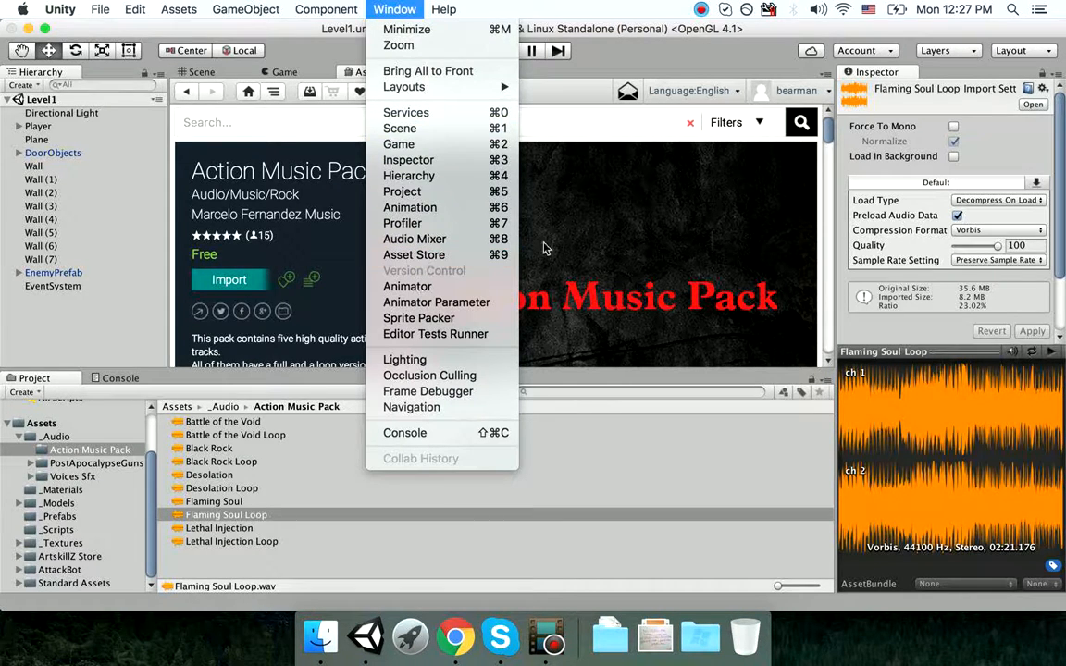
pyautogui.click(612, 109)
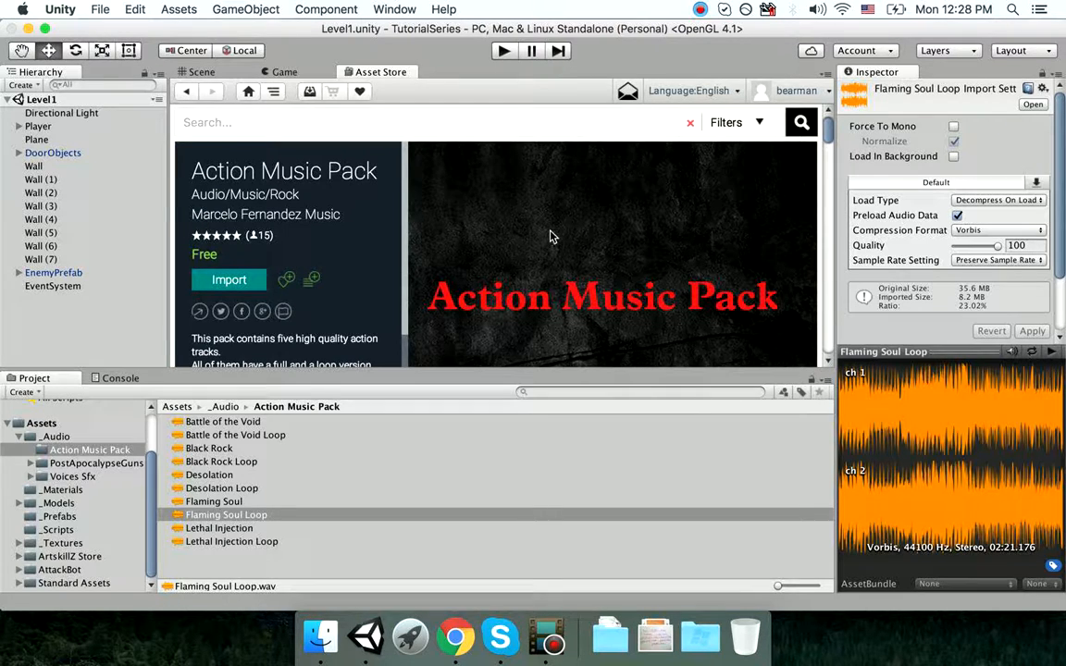
# - Open the PostApocalypseGunsDemo folder in the project and search the Asset Store for "post apocalypse guns"
pyautogui.click(135, 465)
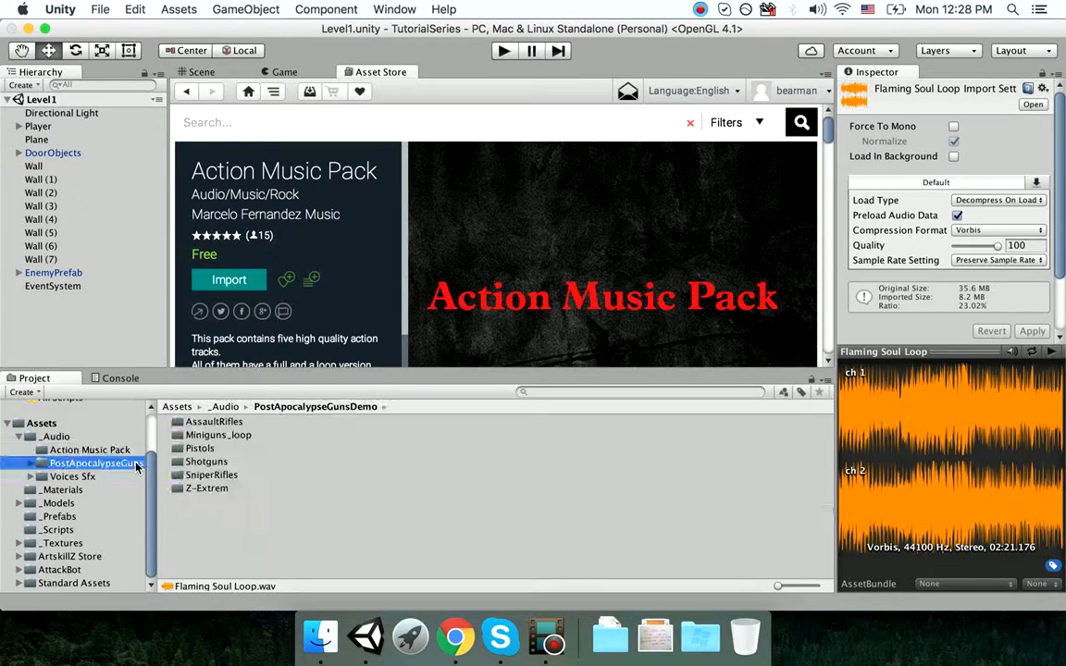
pyautogui.click(311, 127)
pyautogui.write('post ap')
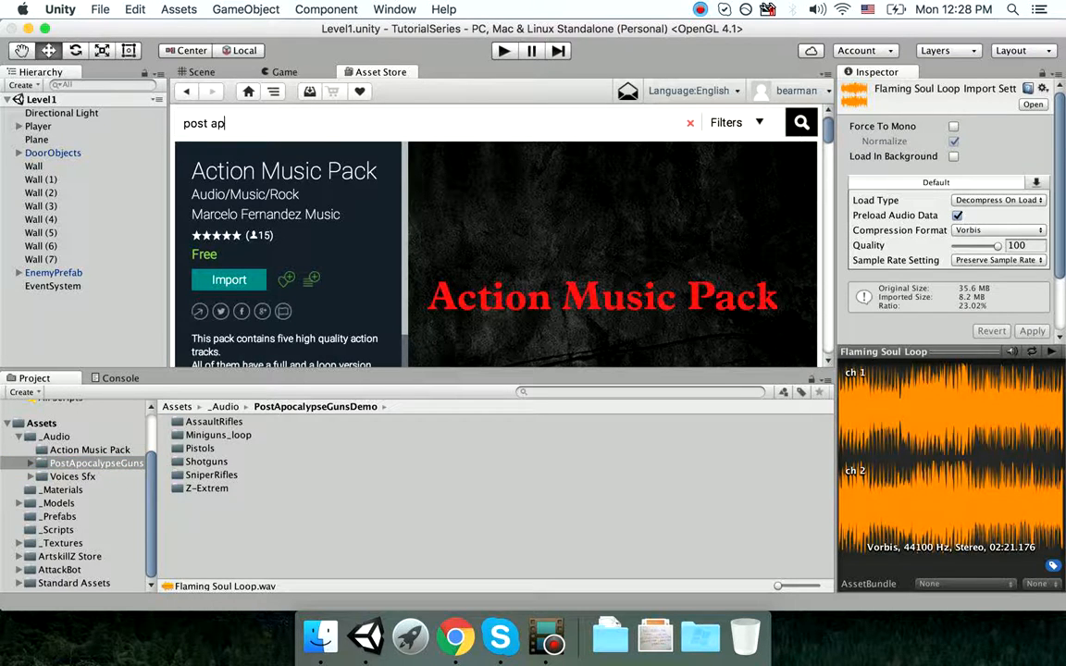
pyautogui.write('ocalypse guns')
pyautogui.press('Return')
# - Open the free Post Apocalypse Guns Demo package from the search results and review its package contents
pyautogui.scroll(-3, 315, 236)
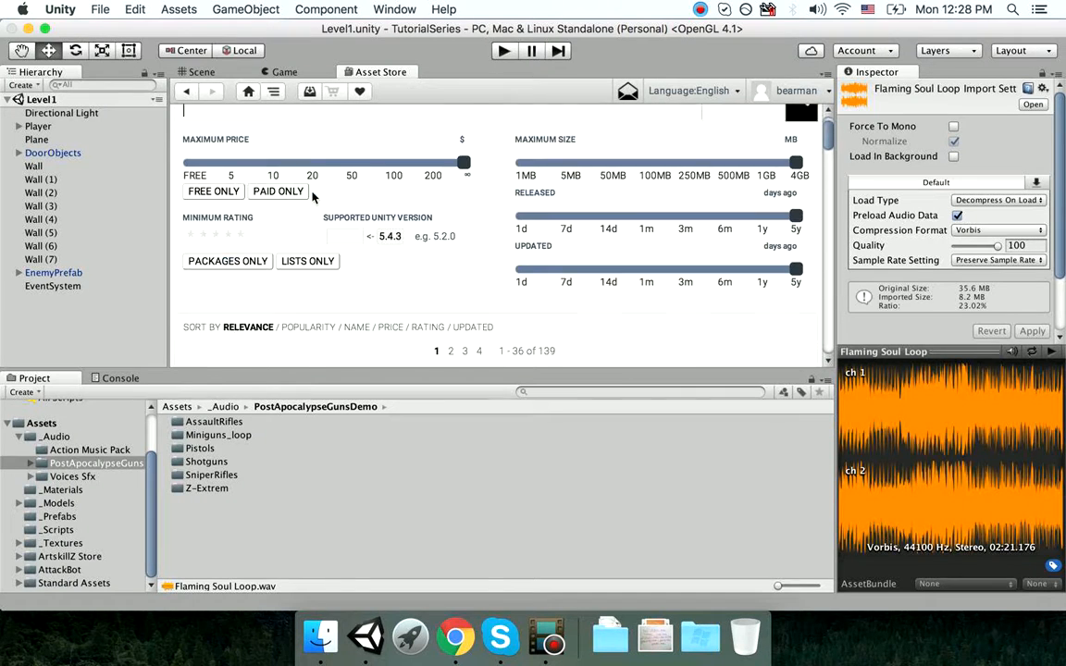
pyautogui.scroll(-2, 315, 235)
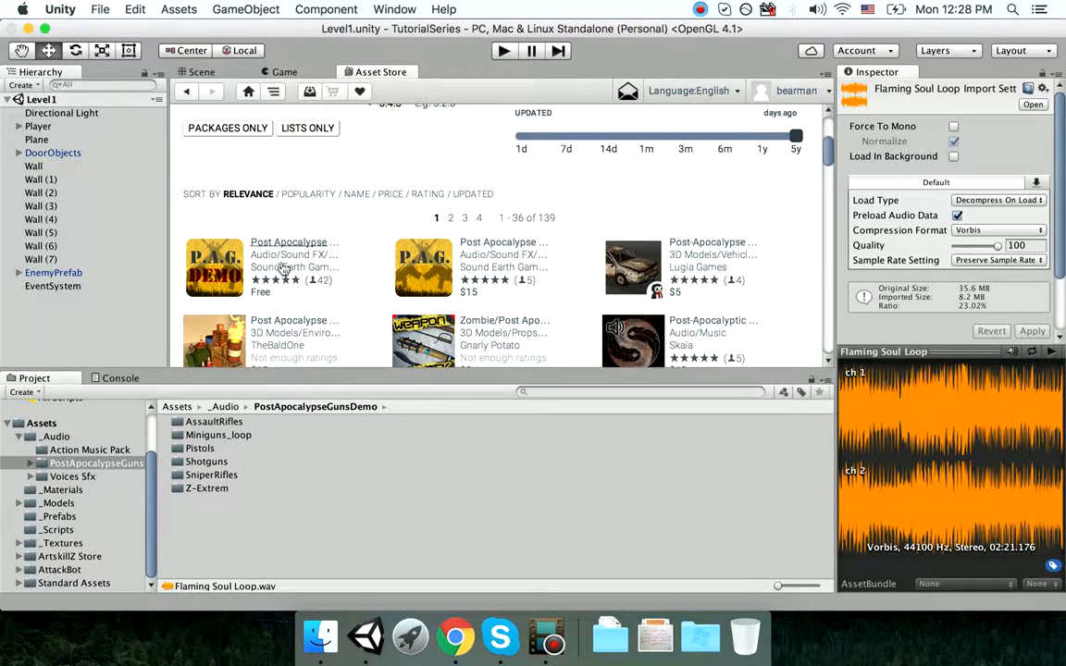
pyautogui.scroll(-1, 255, 243)
pyautogui.click(220, 245)
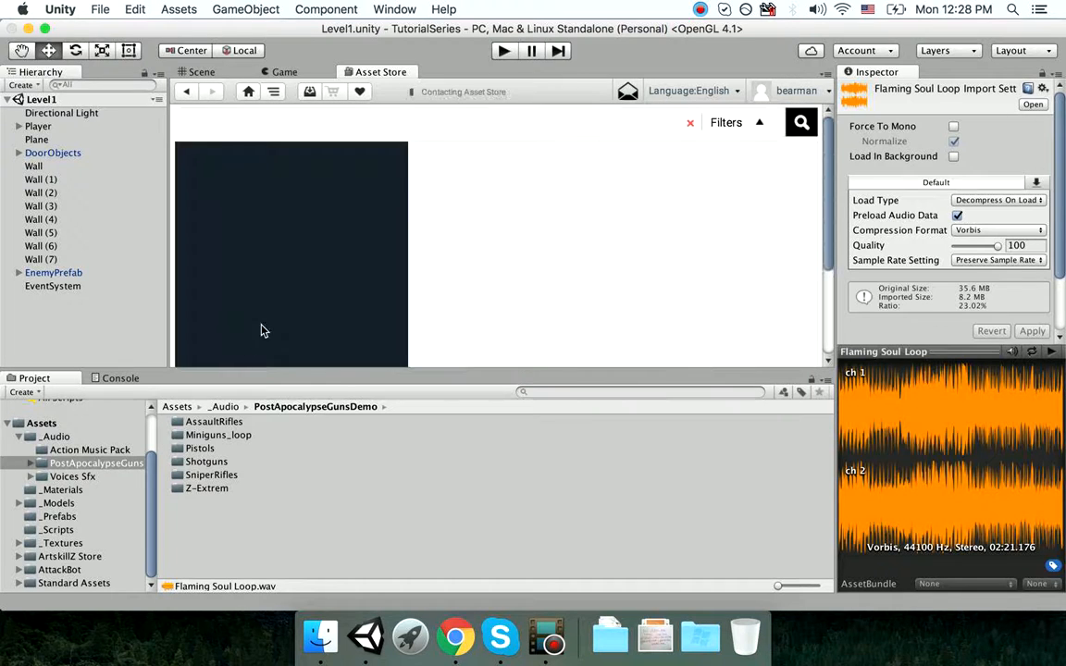
pyautogui.scroll(-5, 340, 271)
pyautogui.scroll(-5, 340, 277)
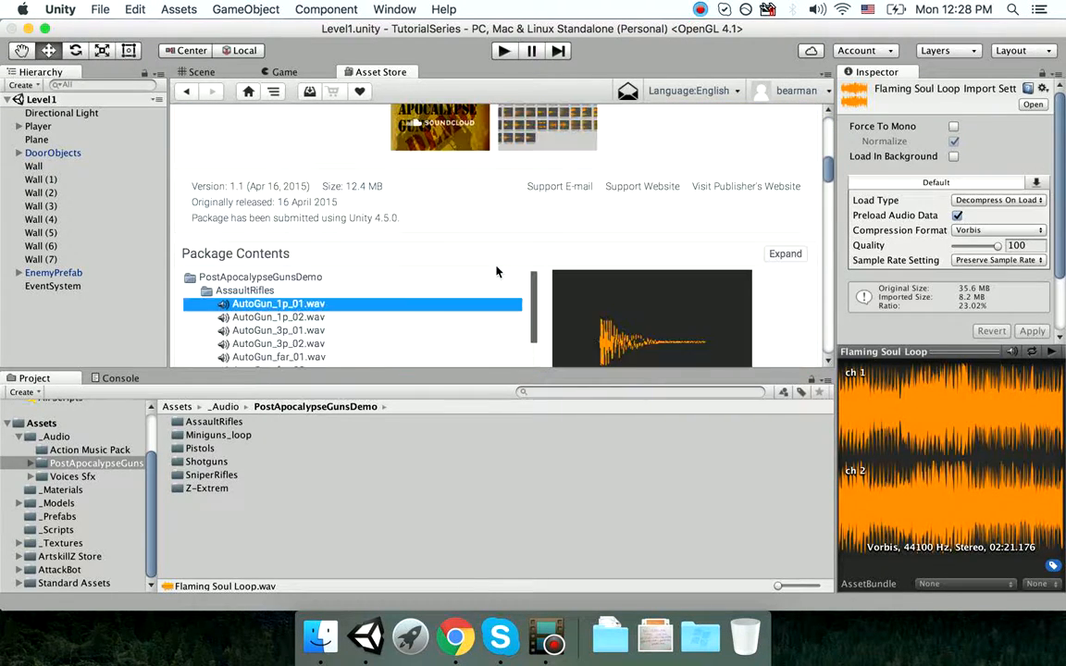
pyautogui.scroll(-5, 341, 290)
pyautogui.scroll(-10, 338, 289)
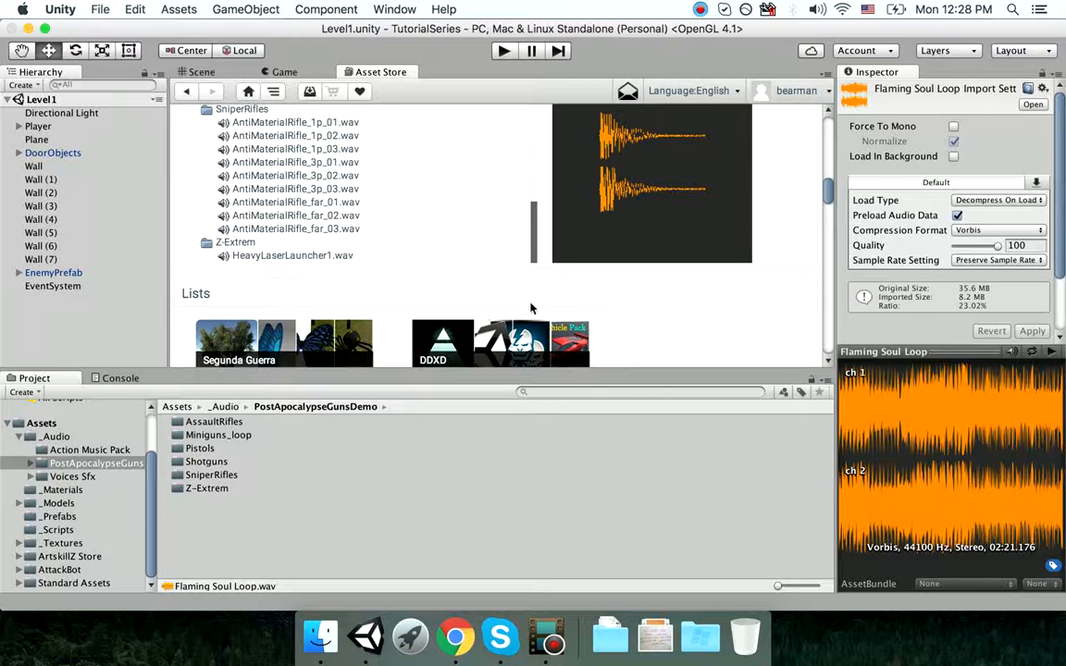
# - Open the Voices Sfx folder in the project and search the Asset Store for "voices sfx"
pyautogui.click(111, 476)
pyautogui.scroll(10, 315, 298)
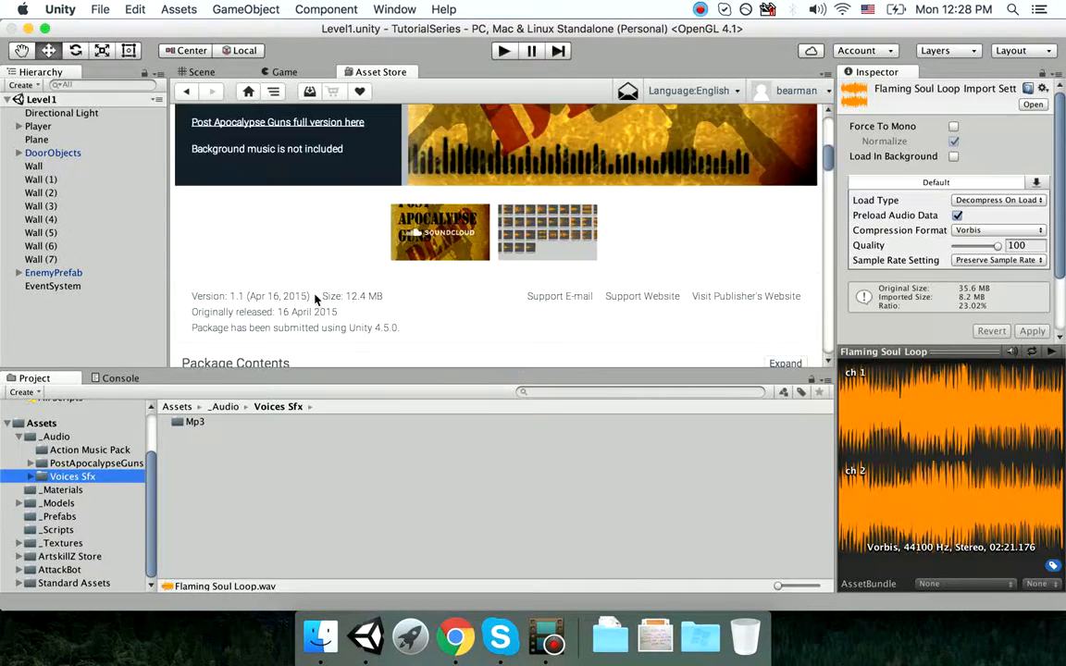
pyautogui.scroll(5, 314, 299)
pyautogui.click(319, 126)
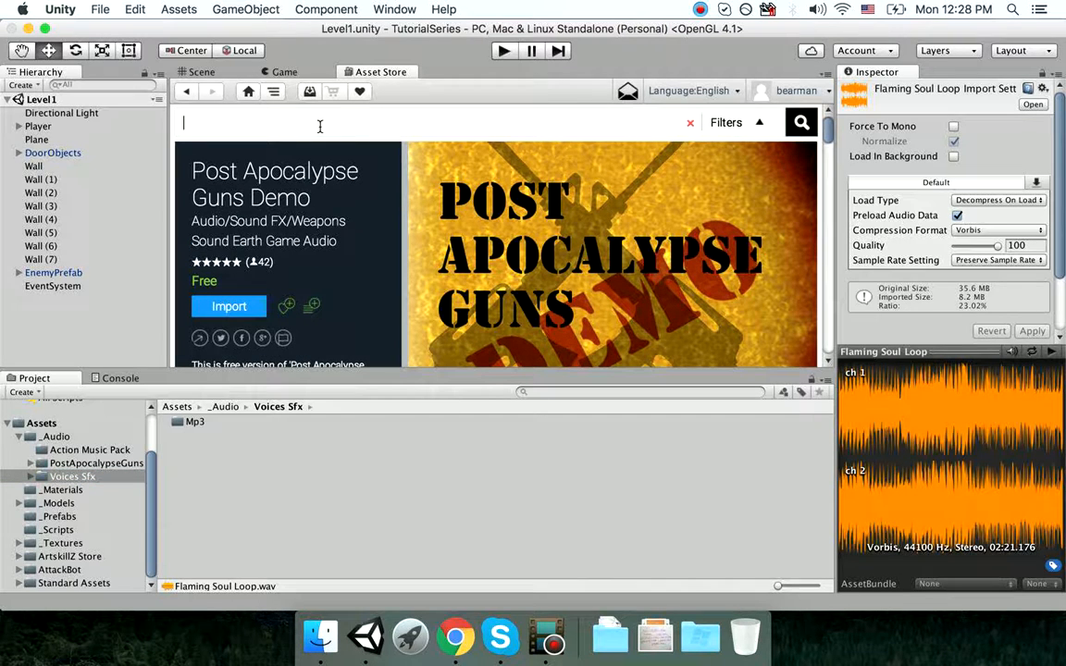
pyautogui.write('voices sfx')
pyautogui.press('Return')
# - Open the free Voices Sfx package from the search results and go to its package contents
pyautogui.scroll(-1, 387, 225)
pyautogui.scroll(-3, 387, 225)
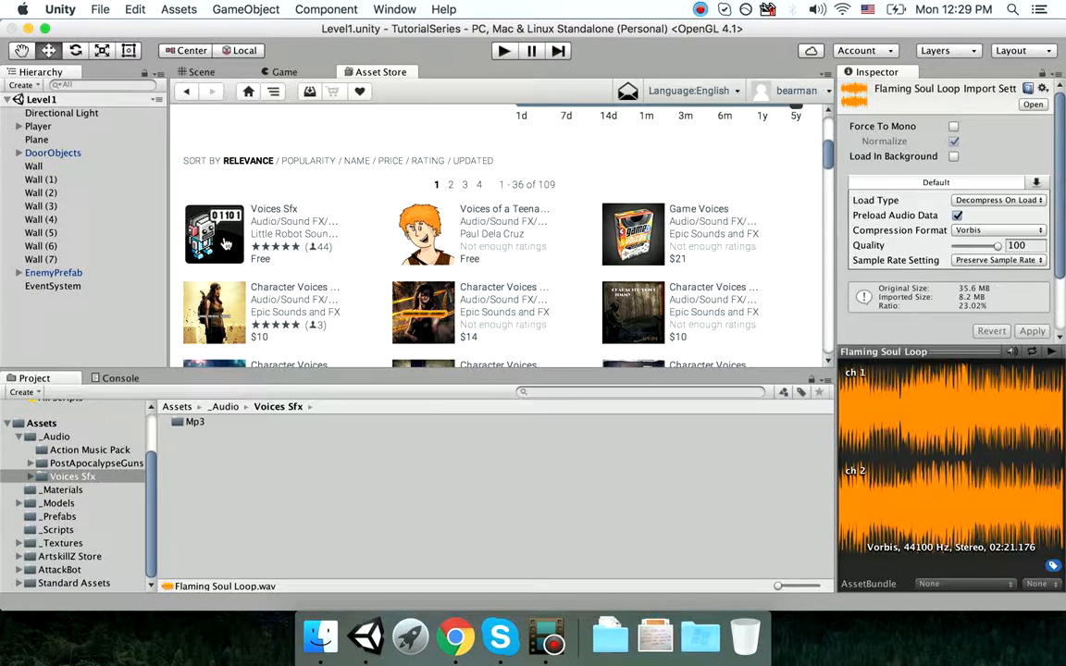
pyautogui.click(225, 242)
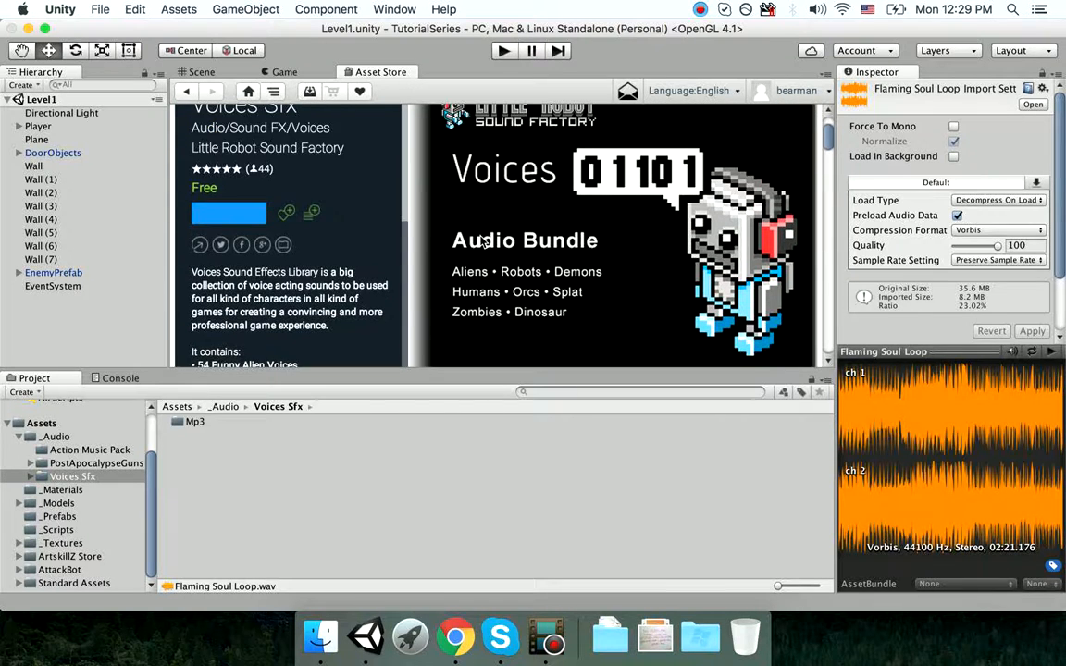
pyautogui.scroll(-3, 482, 239)
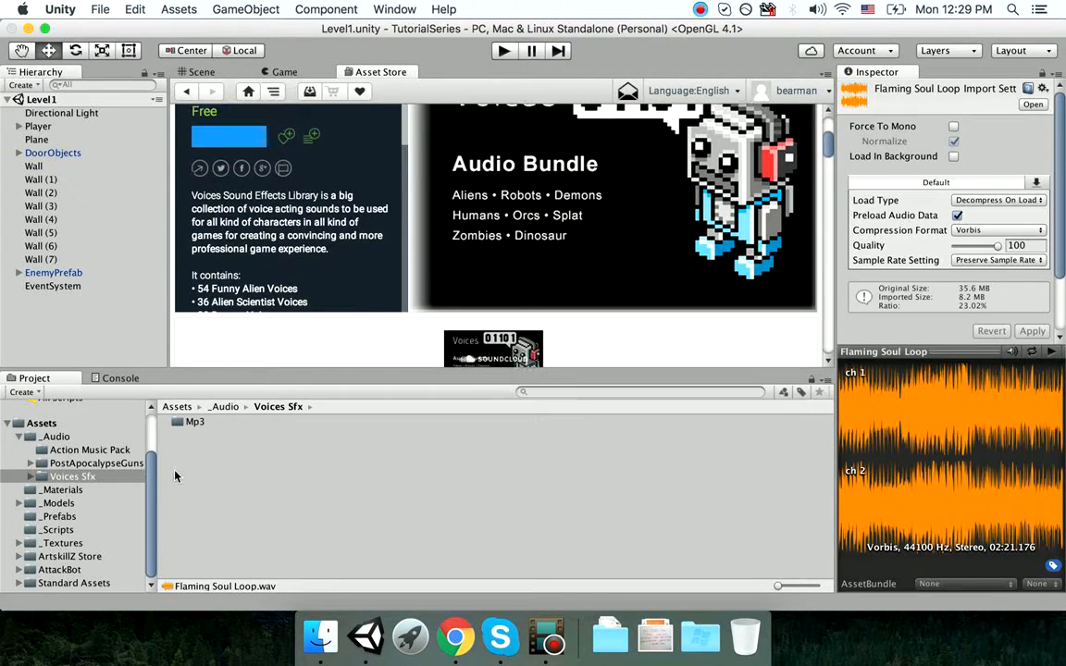
pyautogui.scroll(-8, 500, 260)
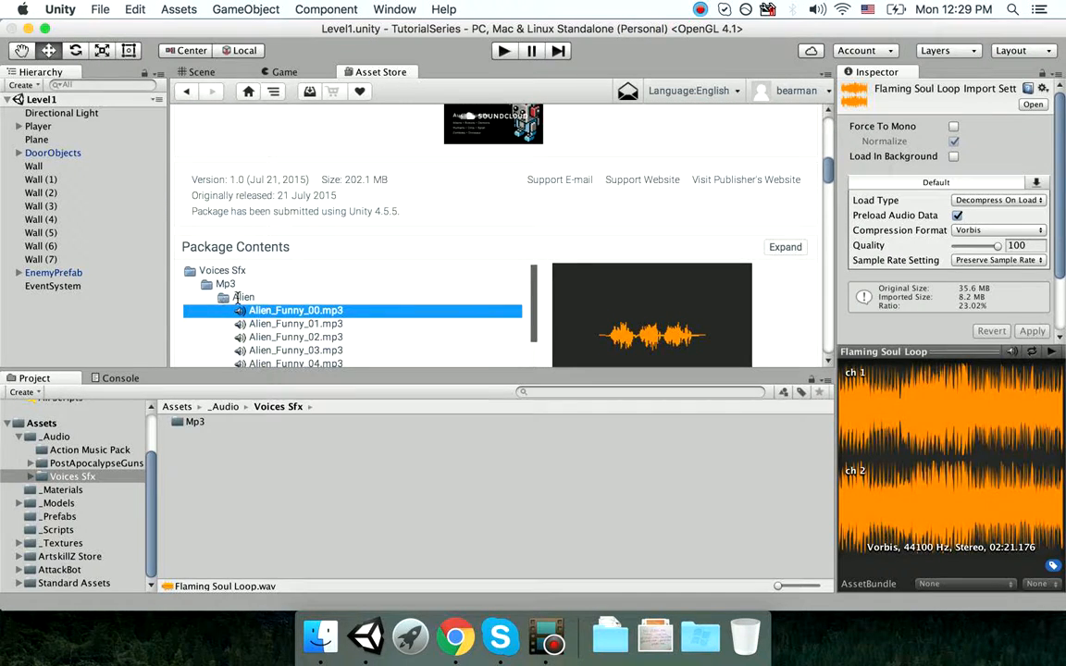
# - Browse the Voices Sfx package's file list, and open the imported Mp3 folder in the project
pyautogui.scroll(-1, 242, 298)
pyautogui.scroll(3, 242, 298)
pyautogui.scroll(-3, 475, 292)
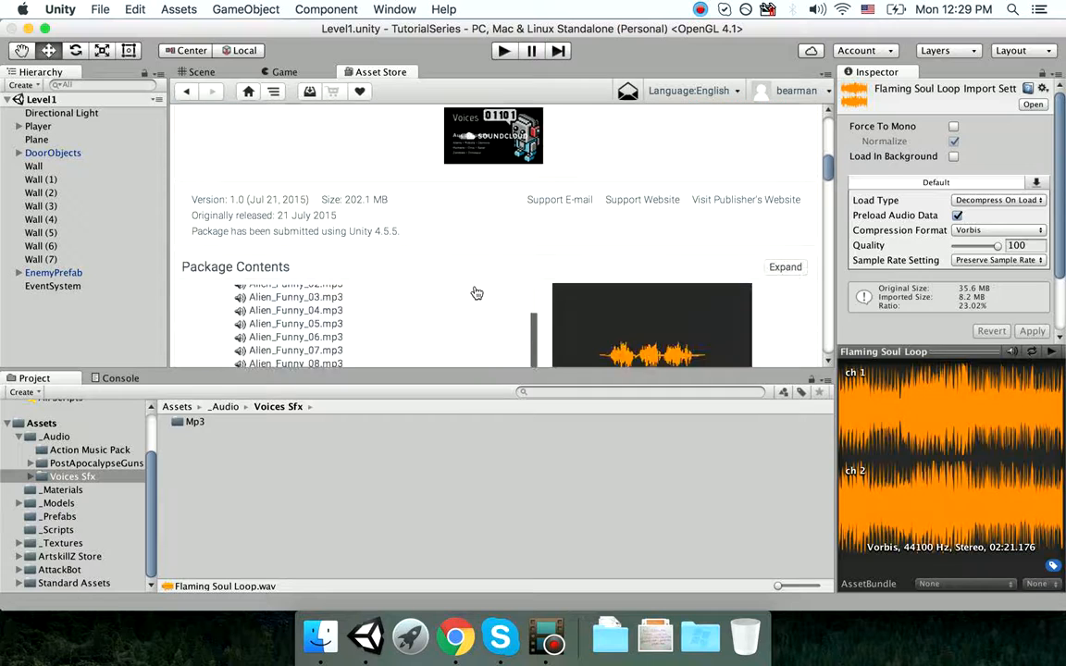
pyautogui.scroll(3, 474, 292)
pyautogui.scroll(-5, 570, 337)
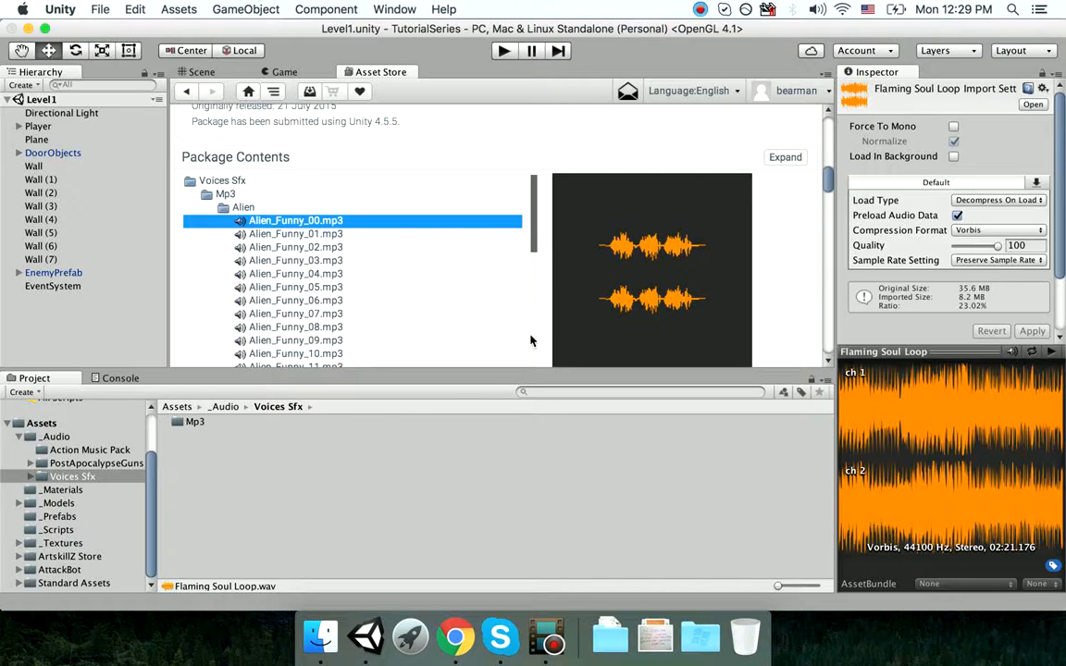
pyautogui.click(213, 425)
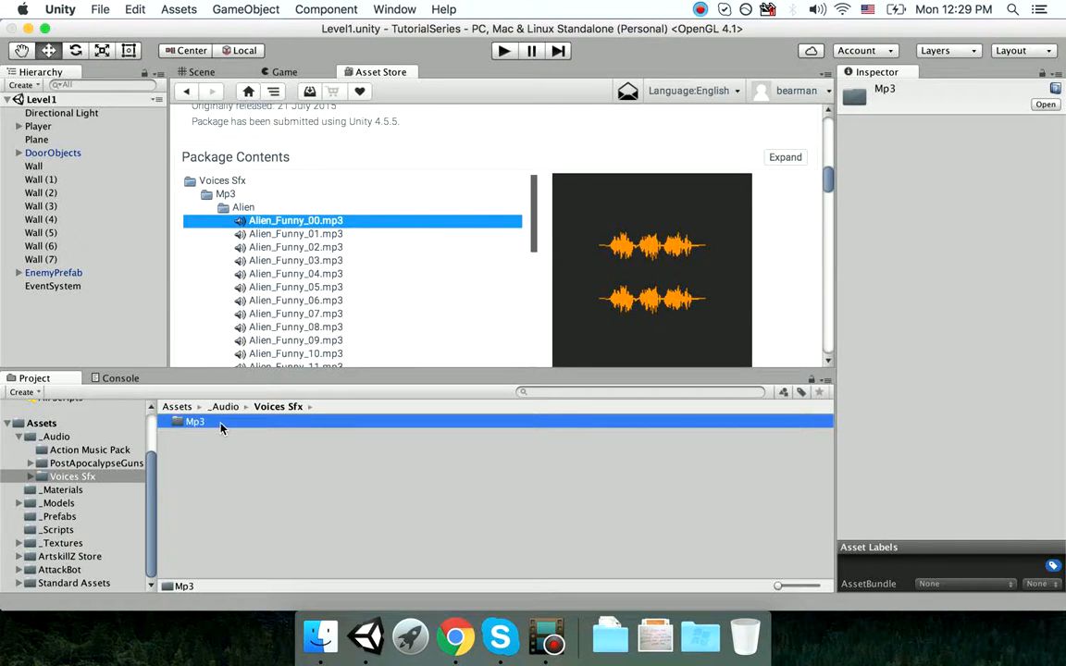
pyautogui.doubleClick(220, 426)
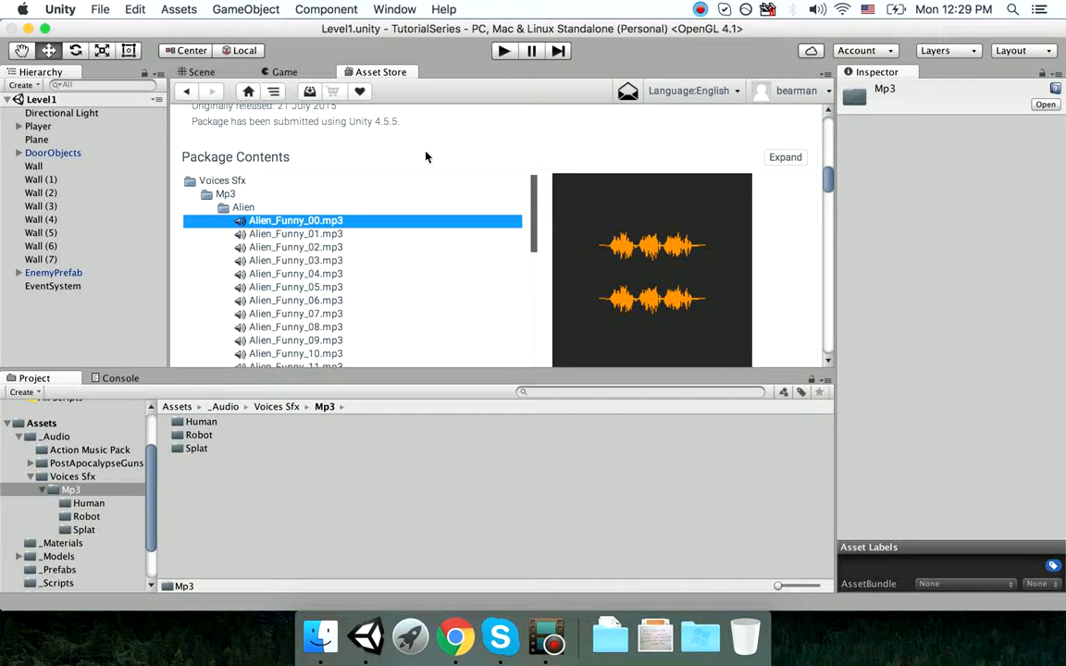
# - Switch to the Scene view and frame the Player together with the wall row, door and enemy
pyautogui.click(212, 75)
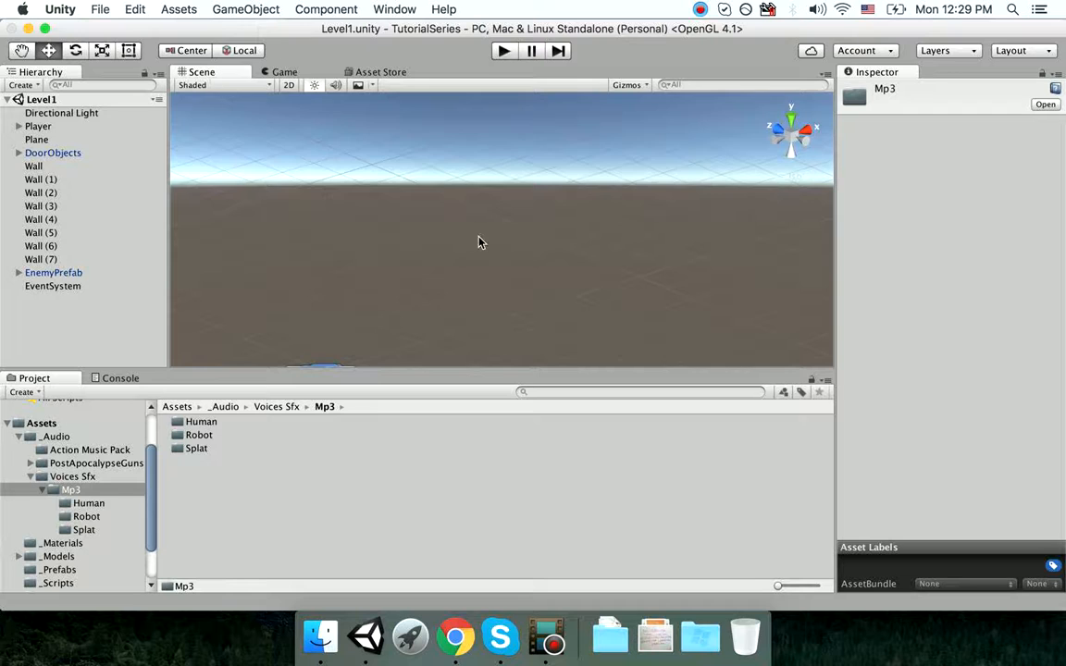
pyautogui.moveTo(430, 213); pyautogui.dragTo(498, 240, button='middle')
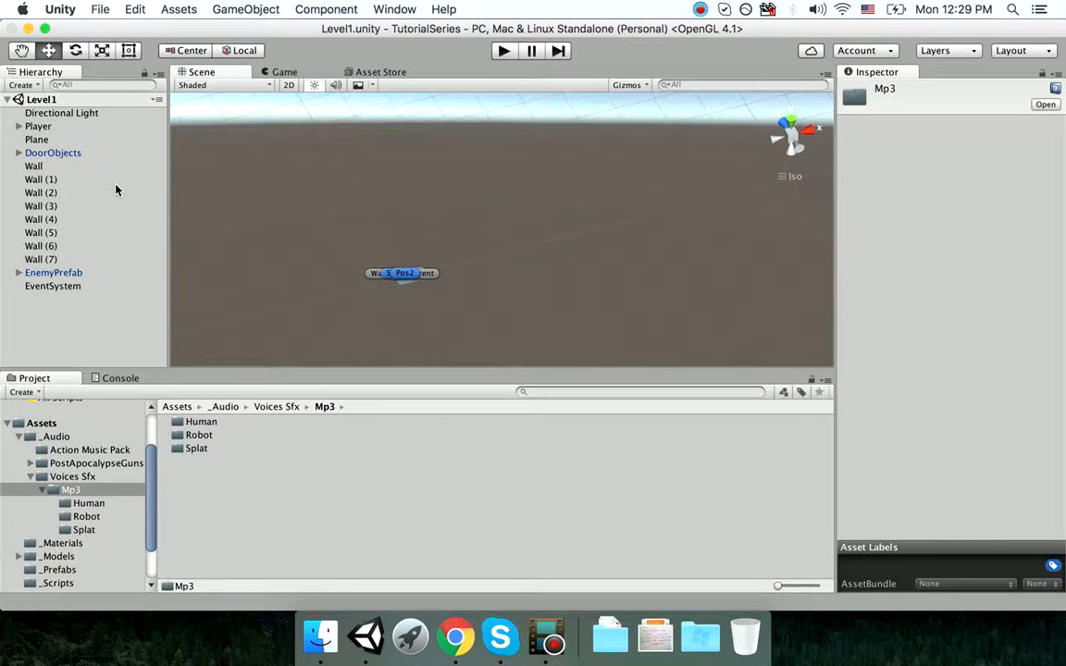
pyautogui.click(112, 127)
pyautogui.press('f')
pyautogui.scroll(-4, 500, 179)
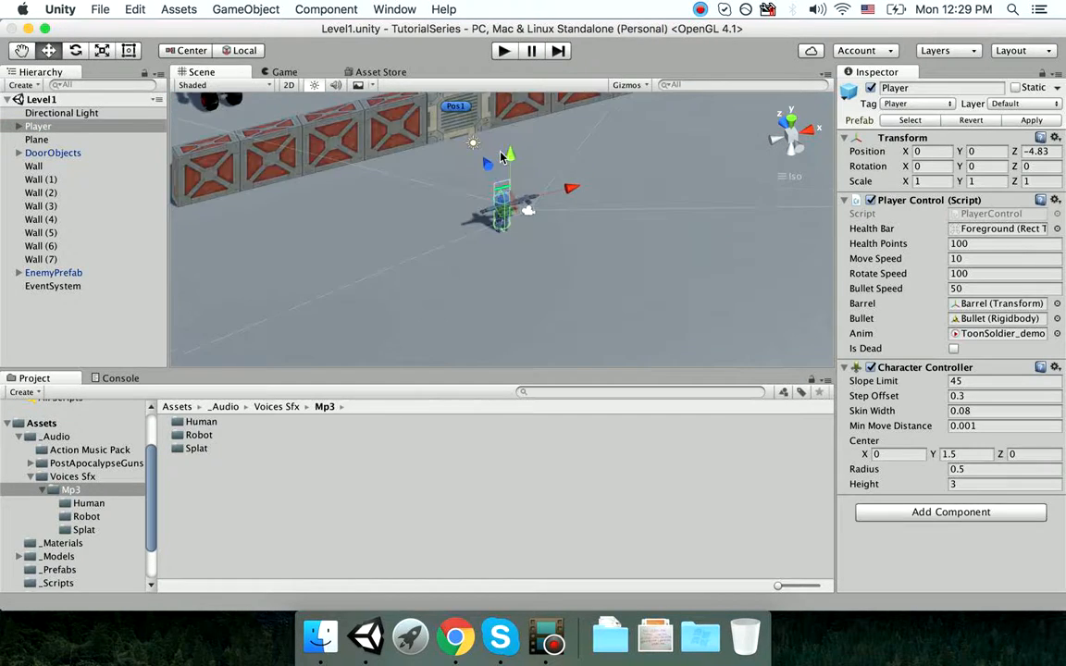
pyautogui.keyDown('alt'); pyautogui.moveTo(501, 182); pyautogui.dragTo(522, 195); pyautogui.keyUp('alt')
pyautogui.scroll(-3, 522, 196)
pyautogui.moveTo(513, 182); pyautogui.dragTo(527, 280, button='middle')
pyautogui.scroll(2, 526, 280)
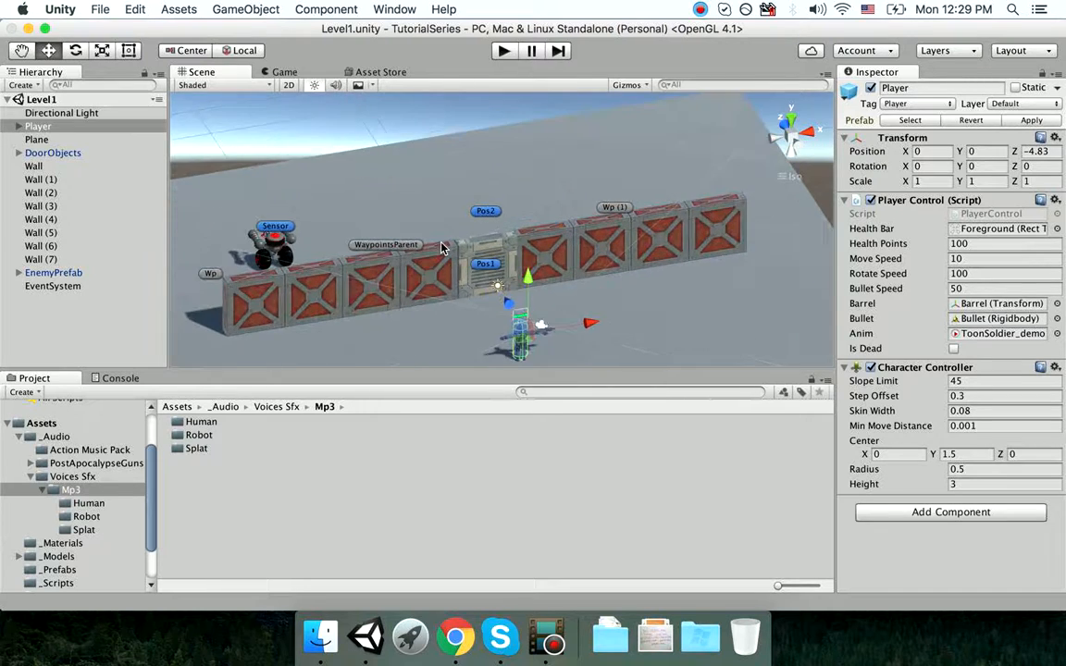
pyautogui.keyDown('alt'); pyautogui.moveTo(445, 245); pyautogui.dragTo(597, 285); pyautogui.keyUp('alt')
pyautogui.moveTo(597, 285); pyautogui.dragTo(607, 238, button='middle')
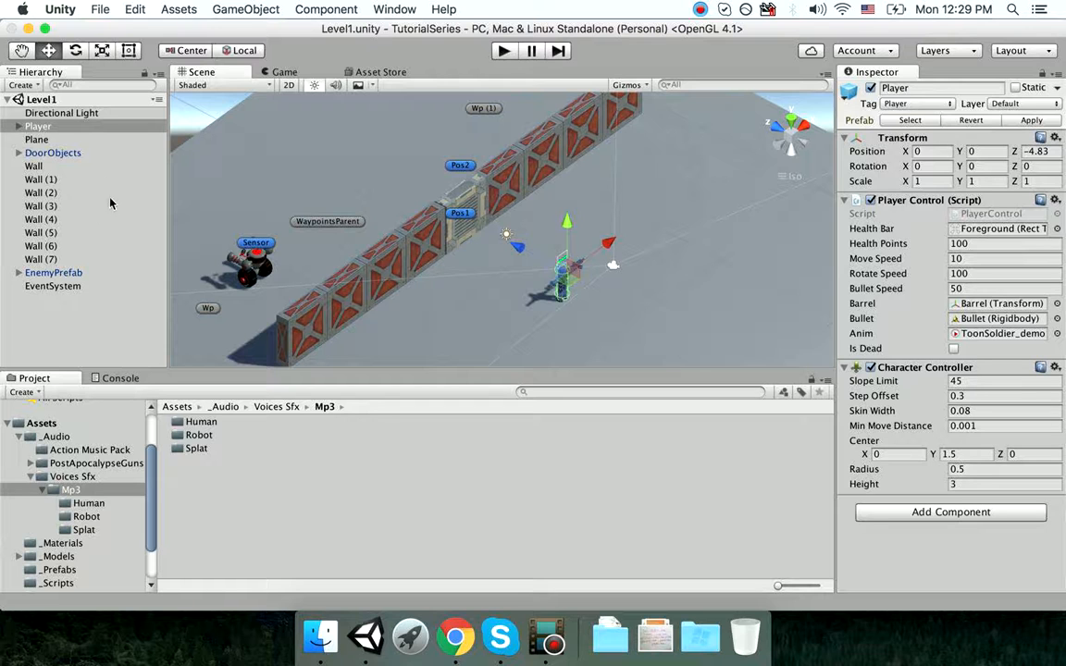
# - Create an empty game object at the root of the Level1 scene and name it MusicManager
pyautogui.click(39, 303)
pyautogui.rightClick(62, 319)
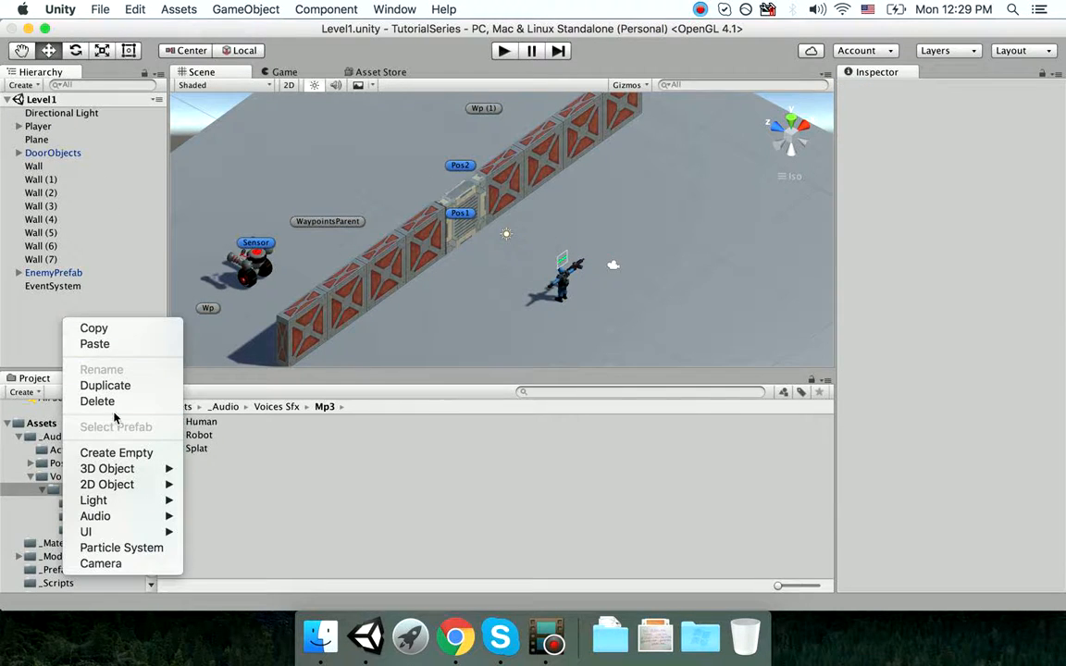
pyautogui.click(105, 450)
pyautogui.press('Return')
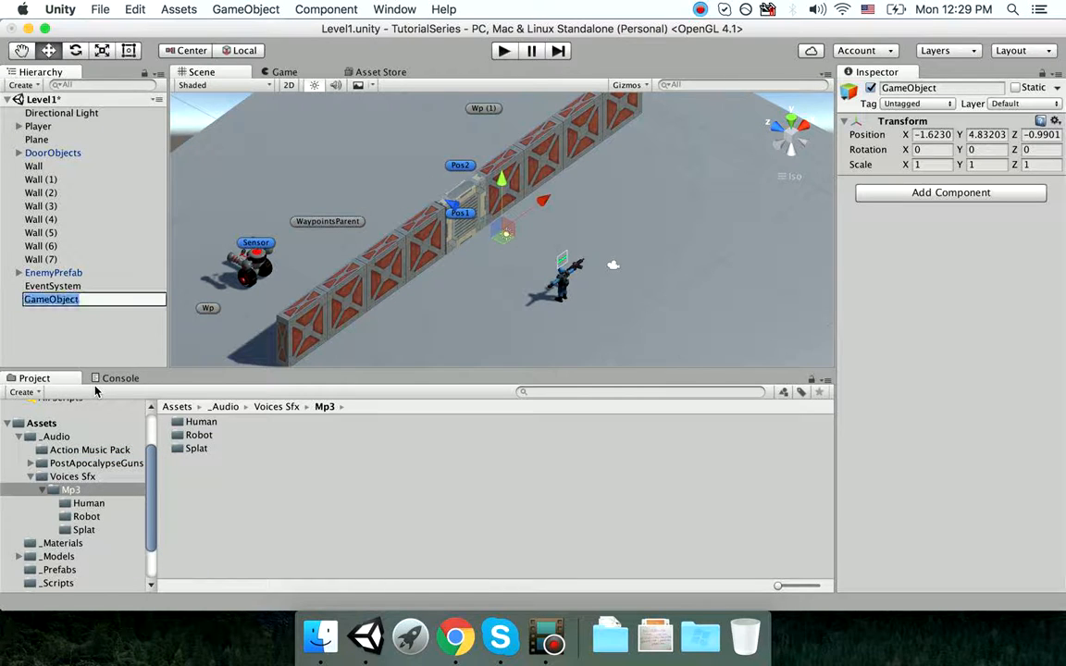
pyautogui.write('MusicManag')
pyautogui.press('BackSpace')
pyautogui.write('cManager')
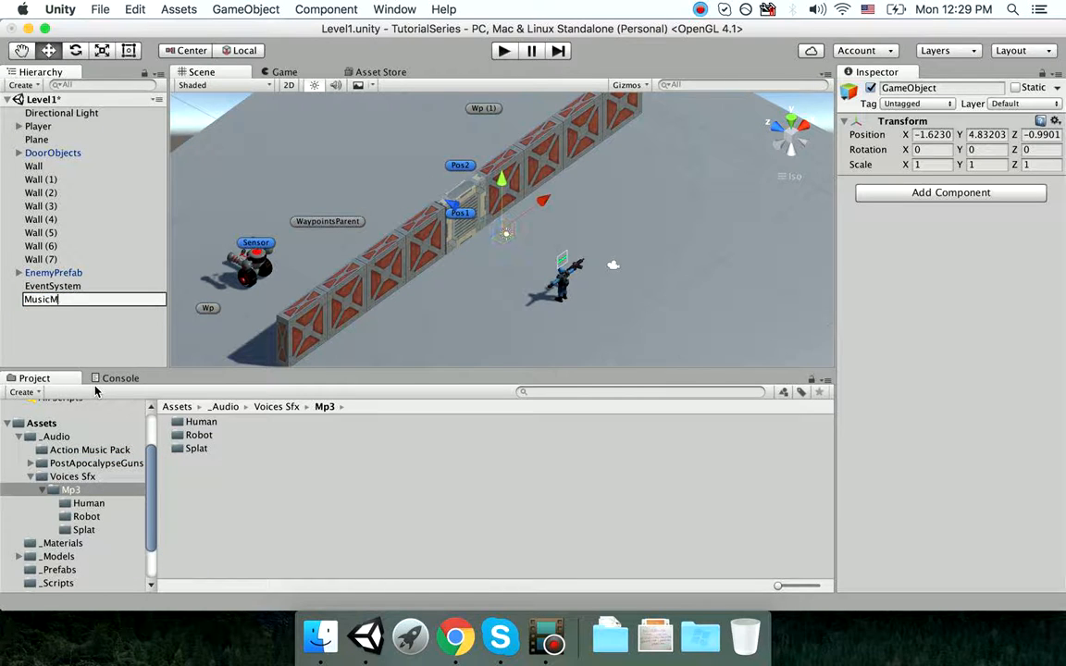
pyautogui.press('Return')
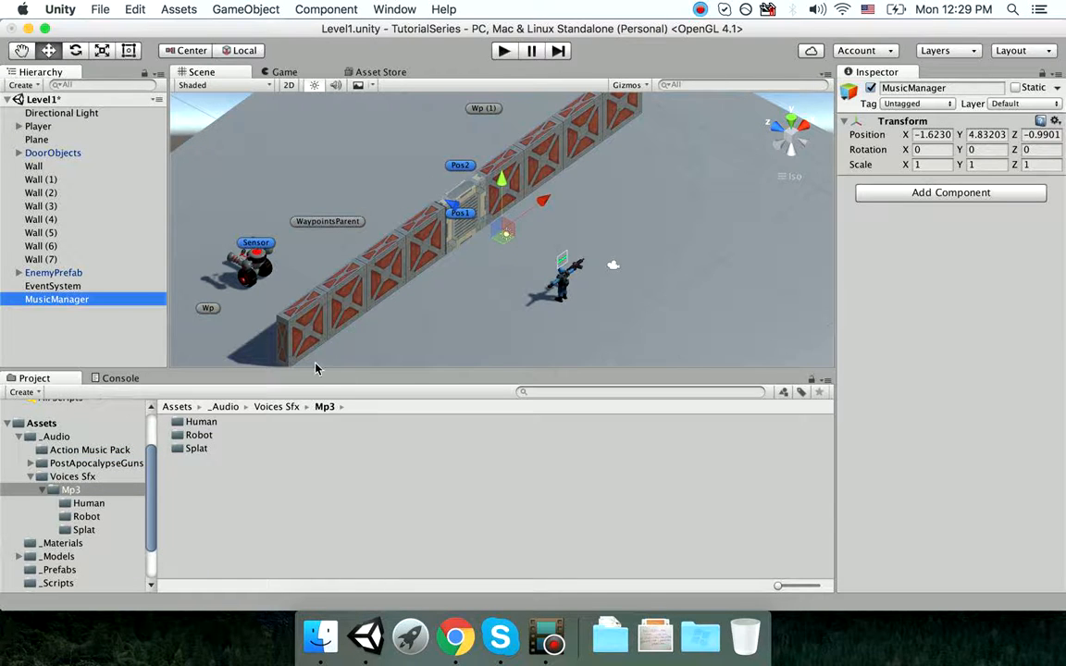
# - Add an Audio Source component to the MusicManager object
pyautogui.moveTo(486, 189)
pyautogui.mouseDown(button='right')
pyautogui.moveTo(450, 133)
pyautogui.moveTo(331, 74)
pyautogui.moveTo(420, 139)
pyautogui.moveTo(497, 172)
pyautogui.mouseUp(button='right')
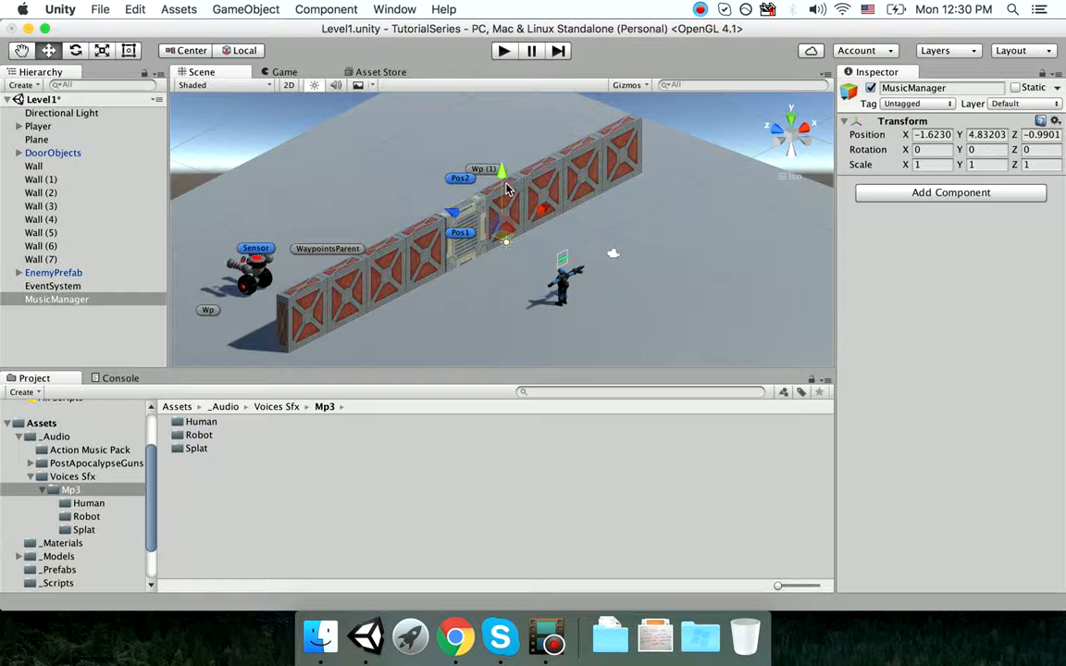
pyautogui.keyDown('alt'); pyautogui.moveTo(507, 185); pyautogui.dragTo(467, 211); pyautogui.keyUp('alt')
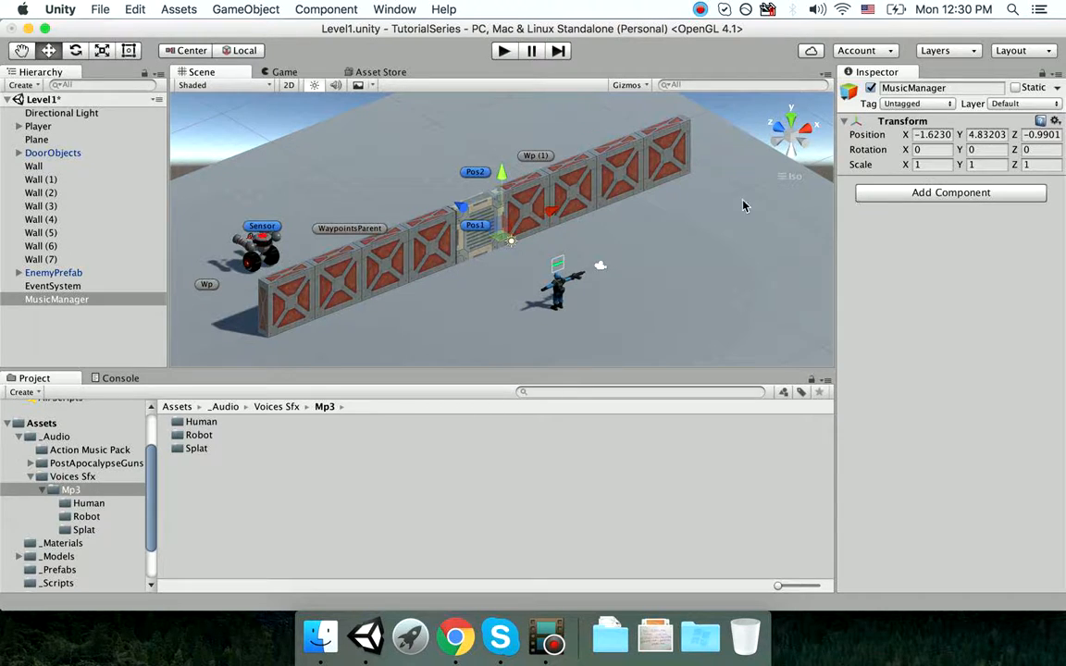
pyautogui.click(953, 191)
pyautogui.write('audios')
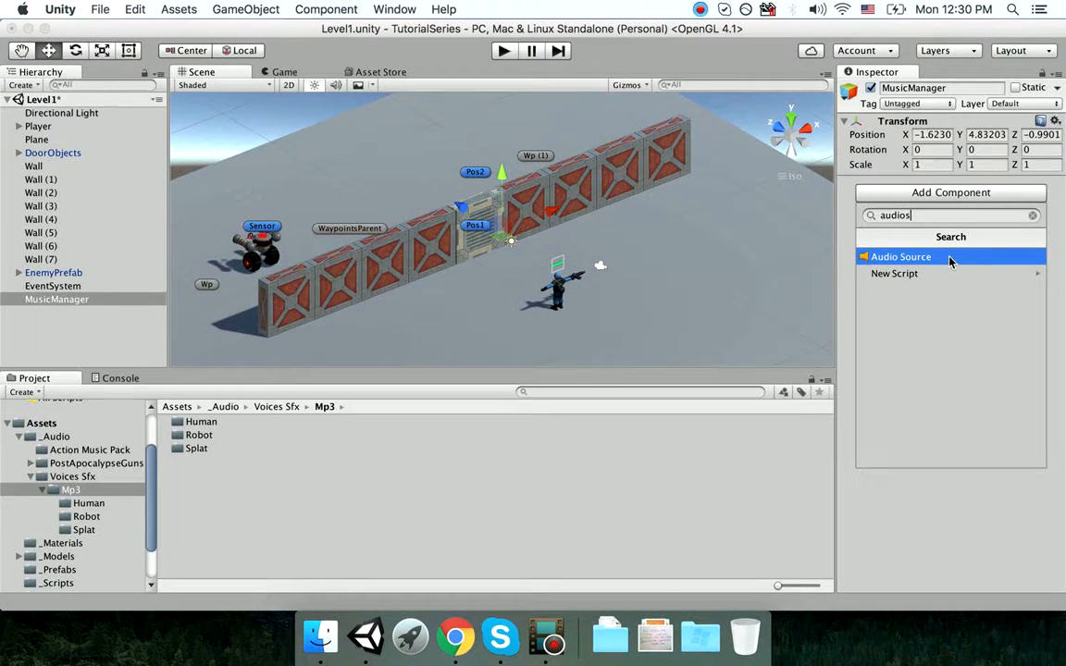
pyautogui.click(950, 258)
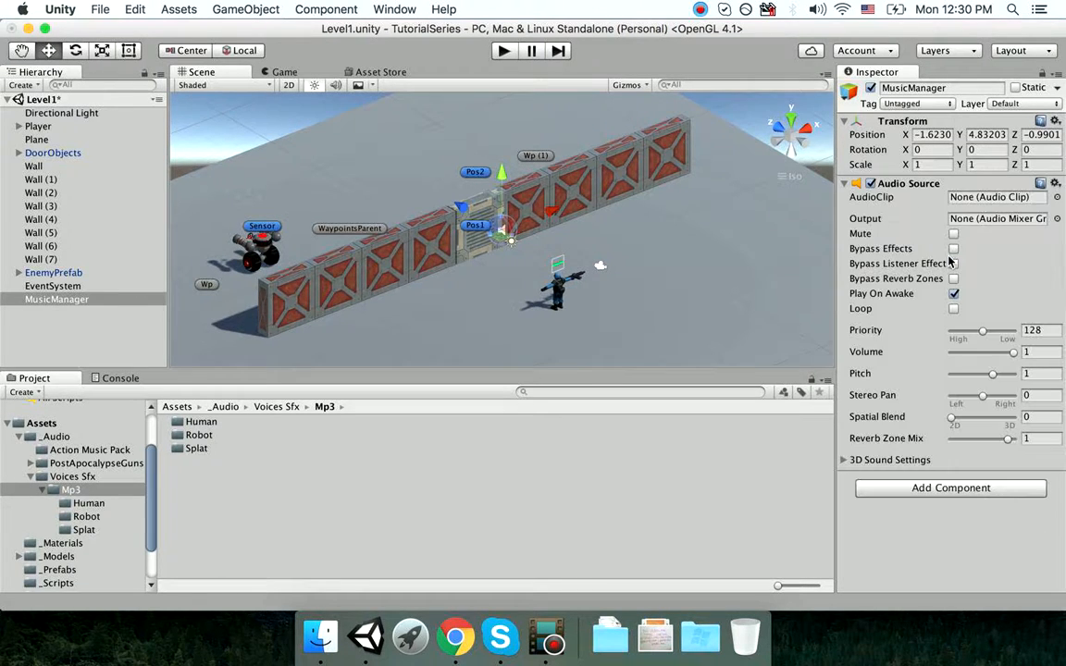
# - Enable Loop on MusicManager's Audio Source and view the audio clips available for it without choosing one
pyautogui.press('f')
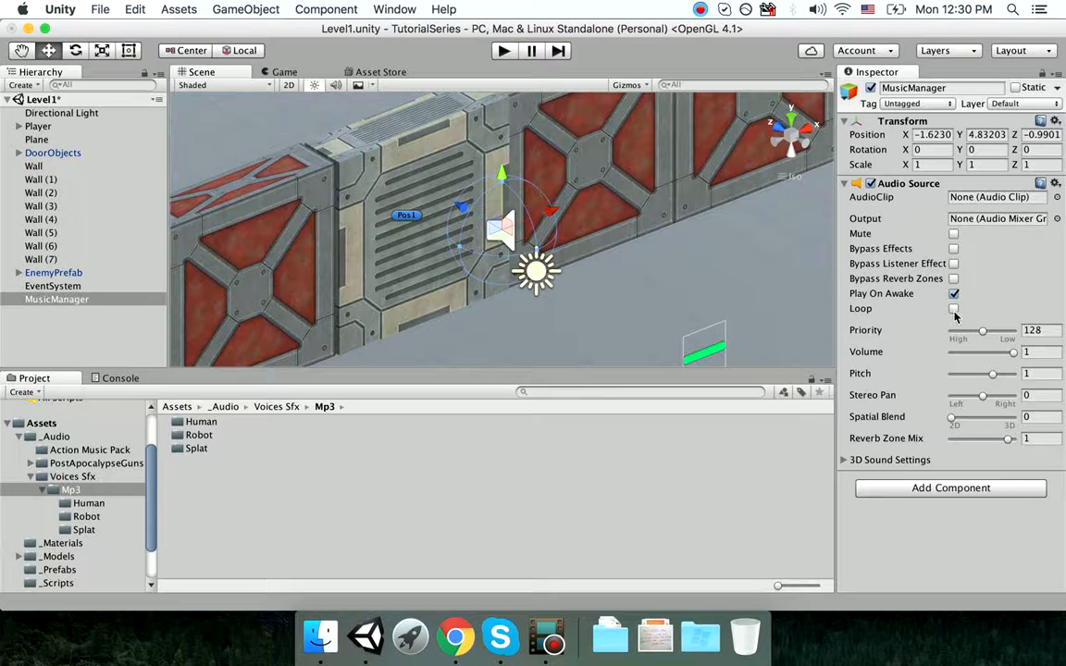
pyautogui.click(953, 294)
pyautogui.click(954, 309)
pyautogui.click(1055, 197)
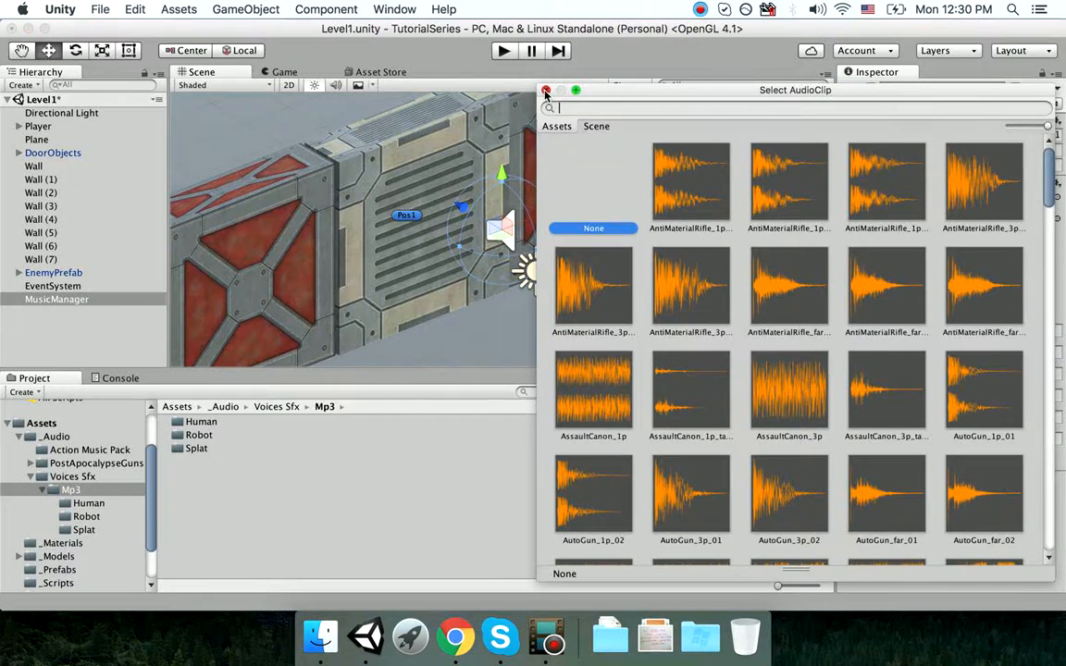
pyautogui.click(546, 90)
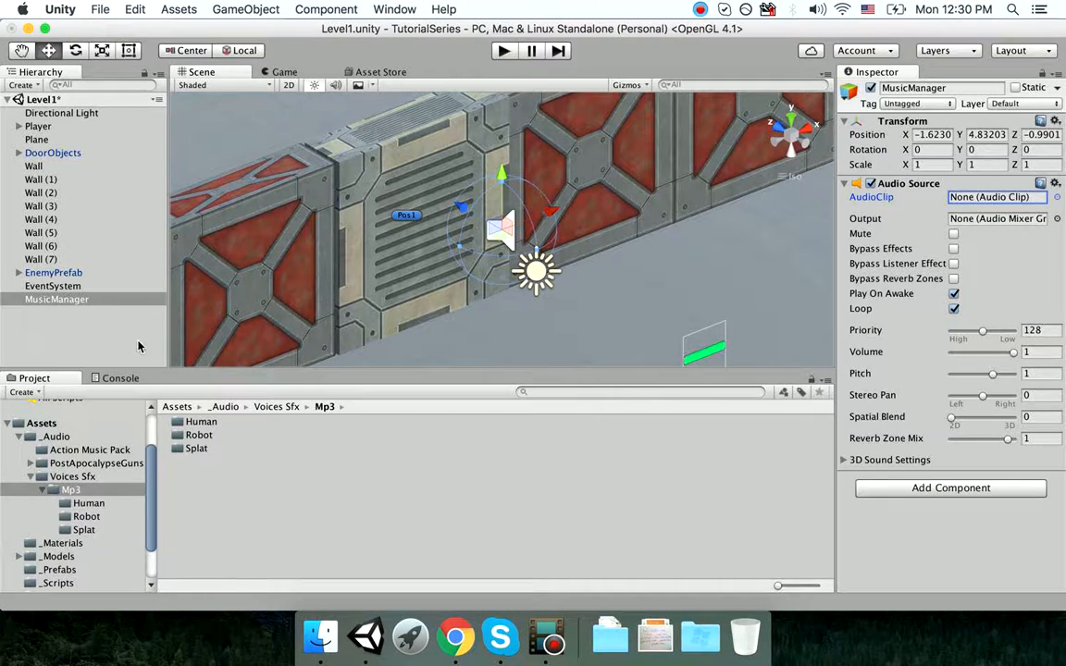
# - Assign the Flaming Soul Loop clip from the Action Music Pack folder to MusicManager's Audio Source
pyautogui.click(98, 452)
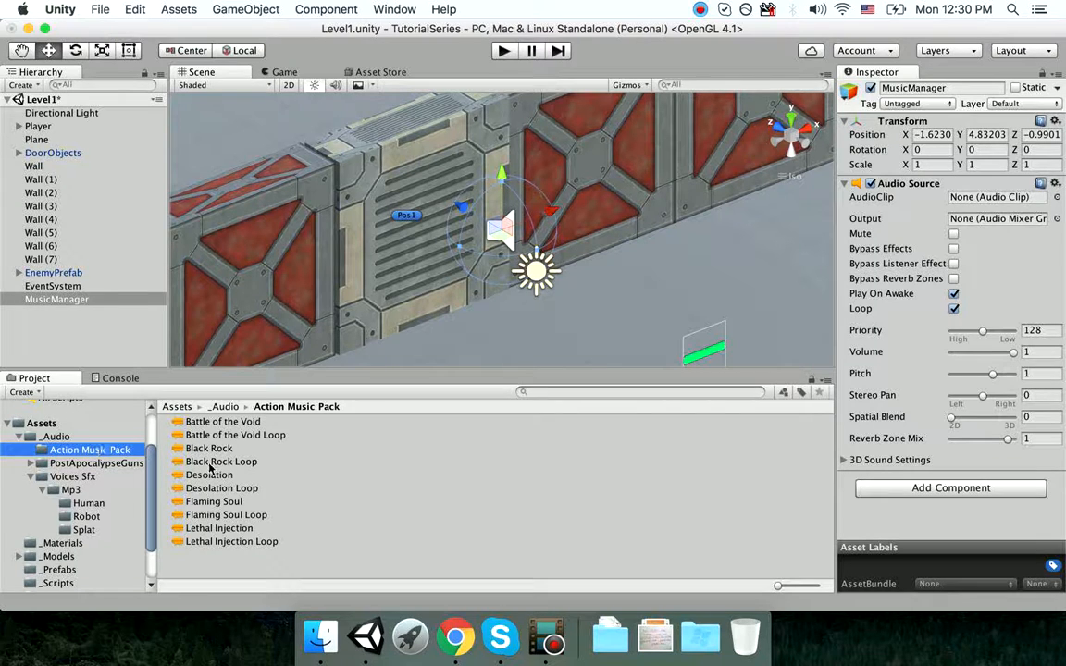
pyautogui.moveTo(243, 515); pyautogui.dragTo(1010, 198)
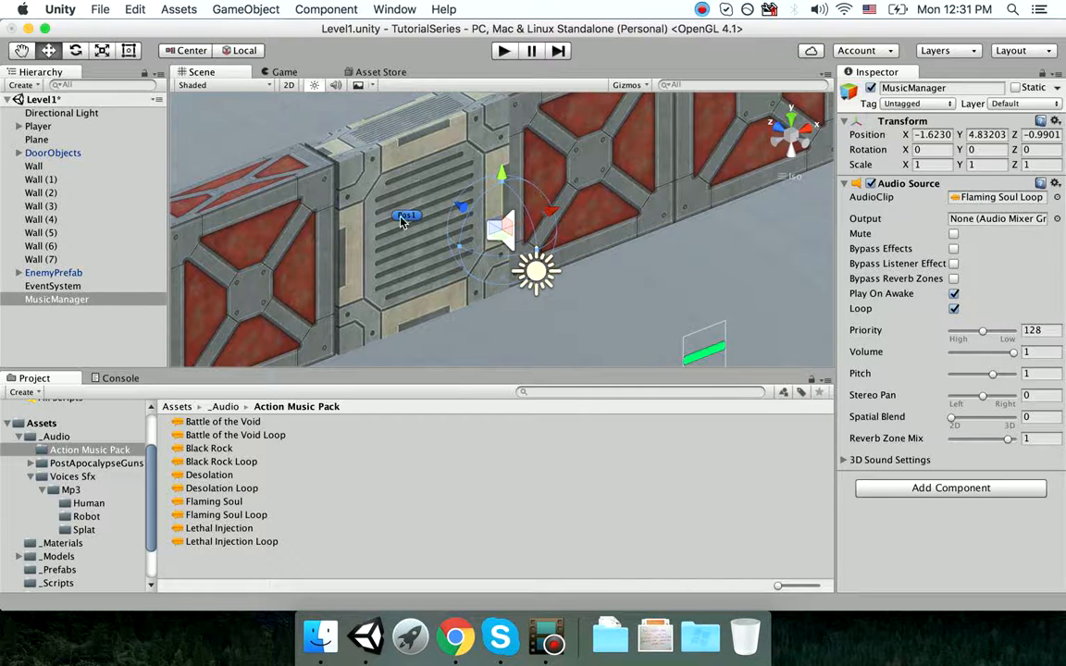
pyautogui.moveTo(600, 239); pyautogui.dragTo(626, 222, button='right')
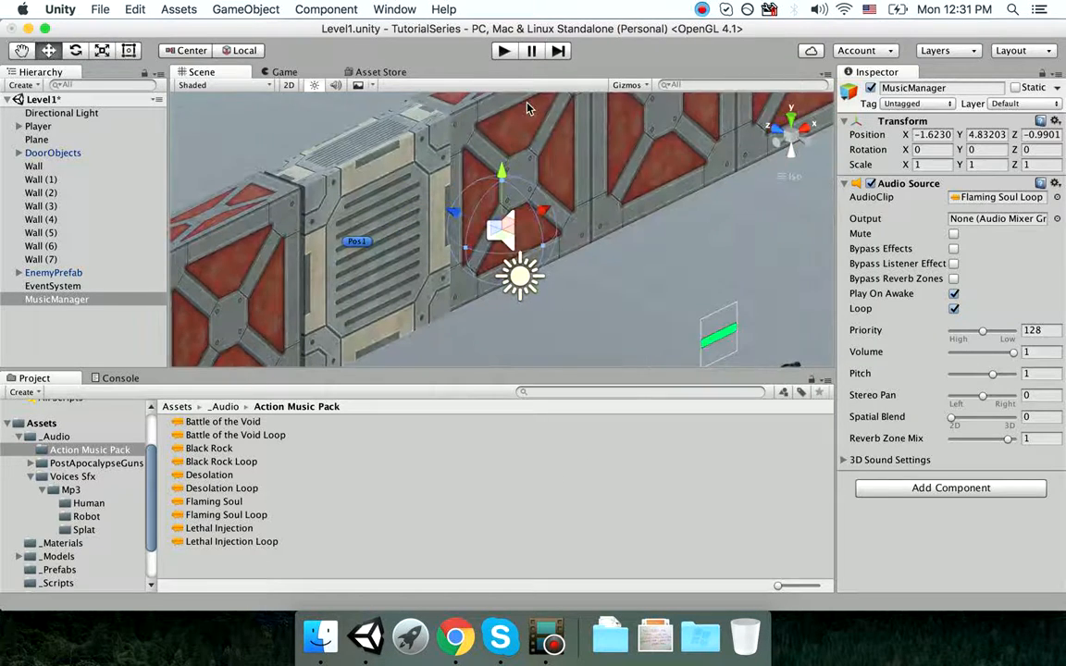
# - Playtest the level with the background music, running the player through the door and towards the enemy, and stop the game
pyautogui.click(504, 51)
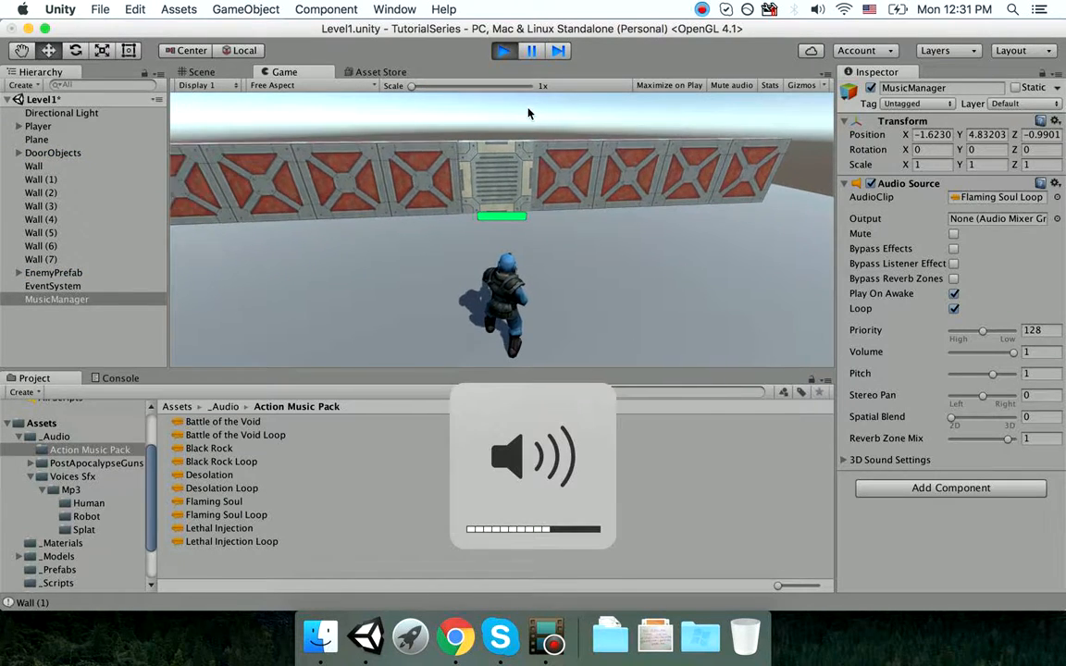
pyautogui.press('w')
pyautogui.press('w')
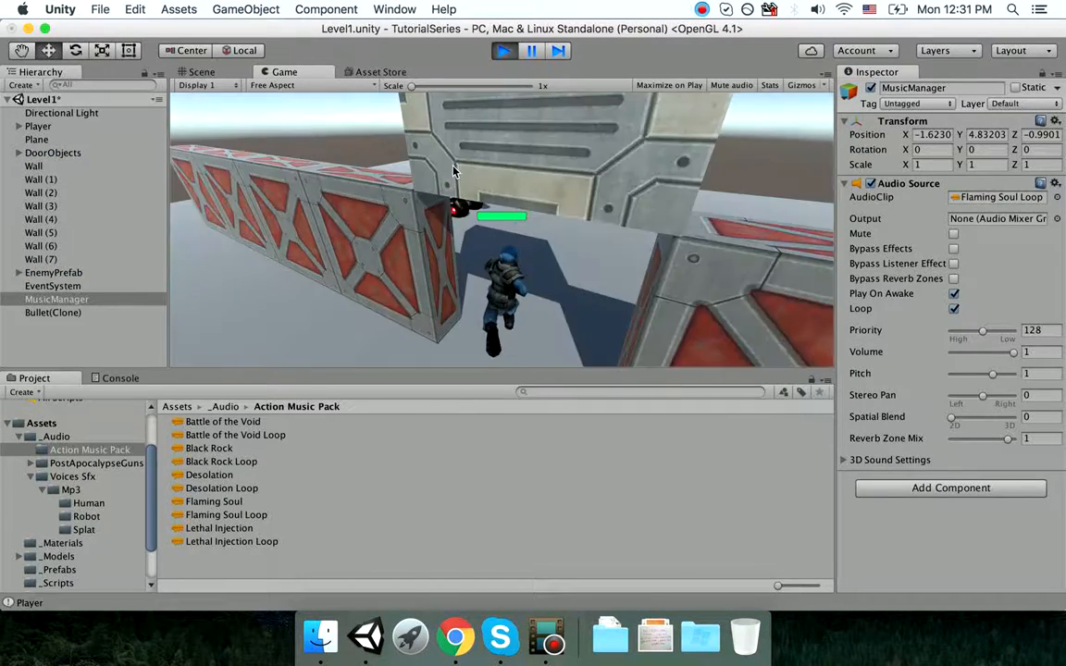
pyautogui.press('w')
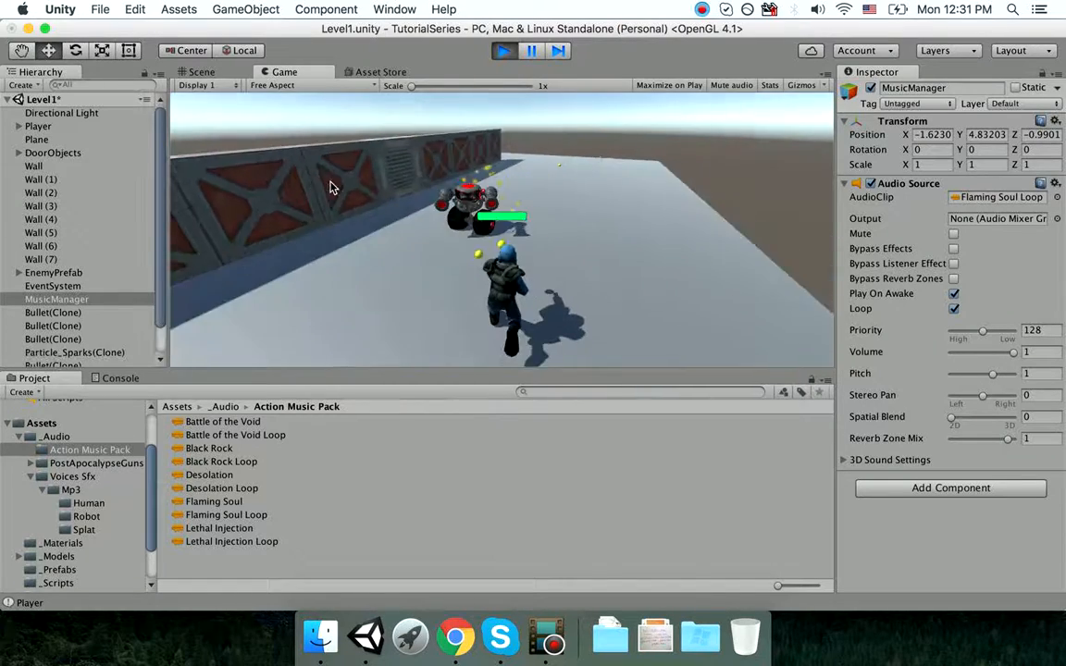
pyautogui.press('w')
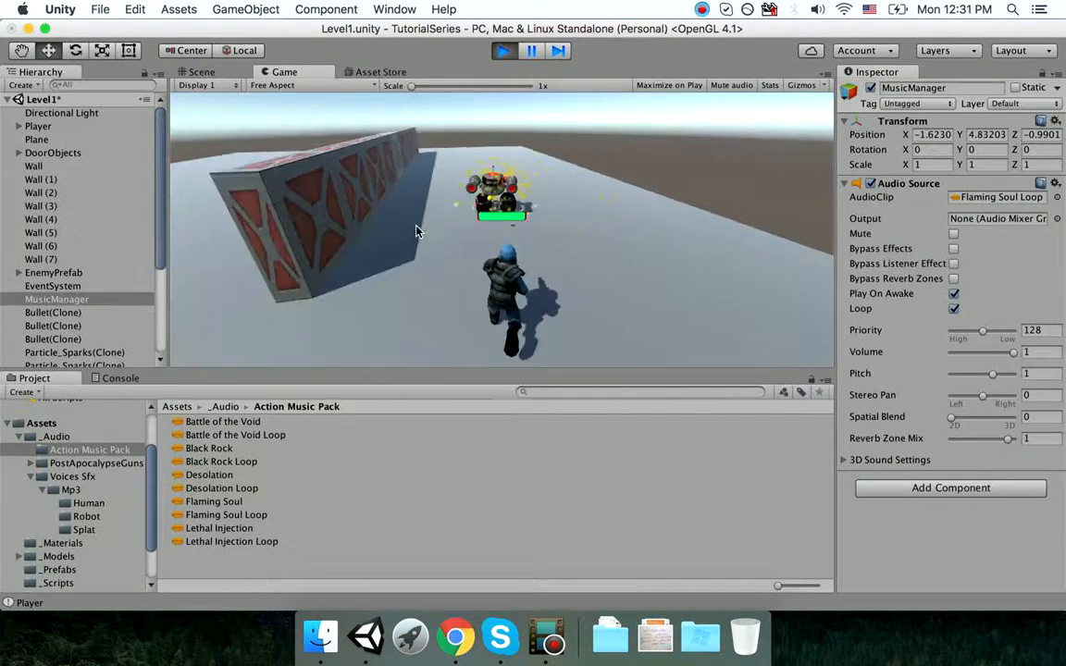
pyautogui.click(512, 55)
# - Set the volume of MusicManager's Audio Source to 0.5
pyautogui.scroll(-10, 570, 306)
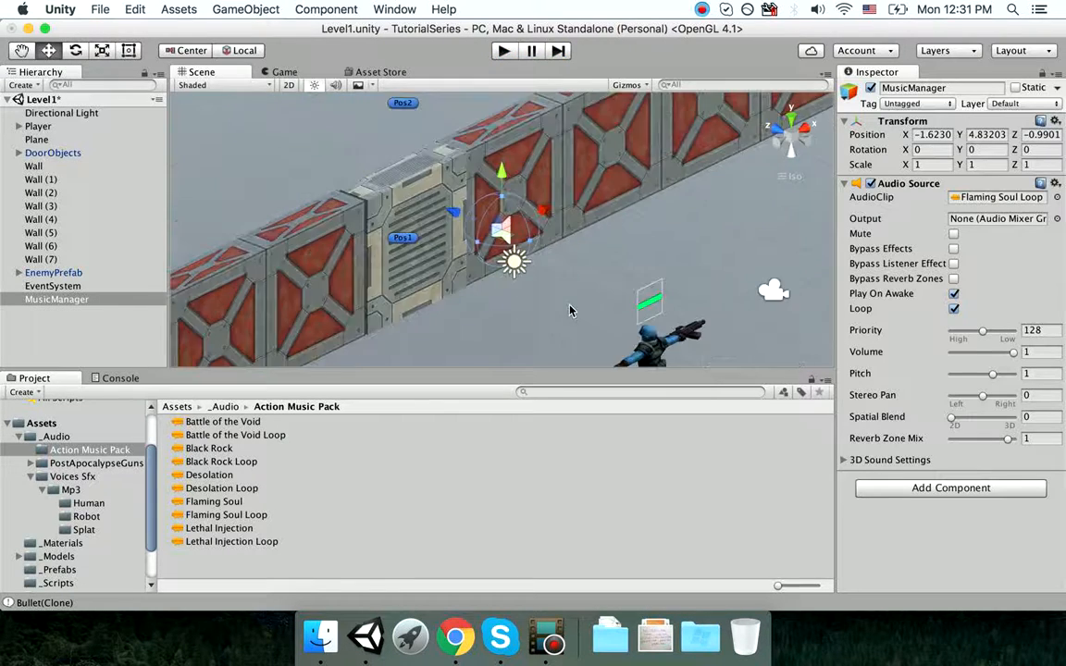
pyautogui.keyDown('alt'); pyautogui.moveTo(587, 300); pyautogui.dragTo(638, 319); pyautogui.keyUp('alt')
pyautogui.scroll(6, 643, 316)
pyautogui.scroll(-4, 638, 278)
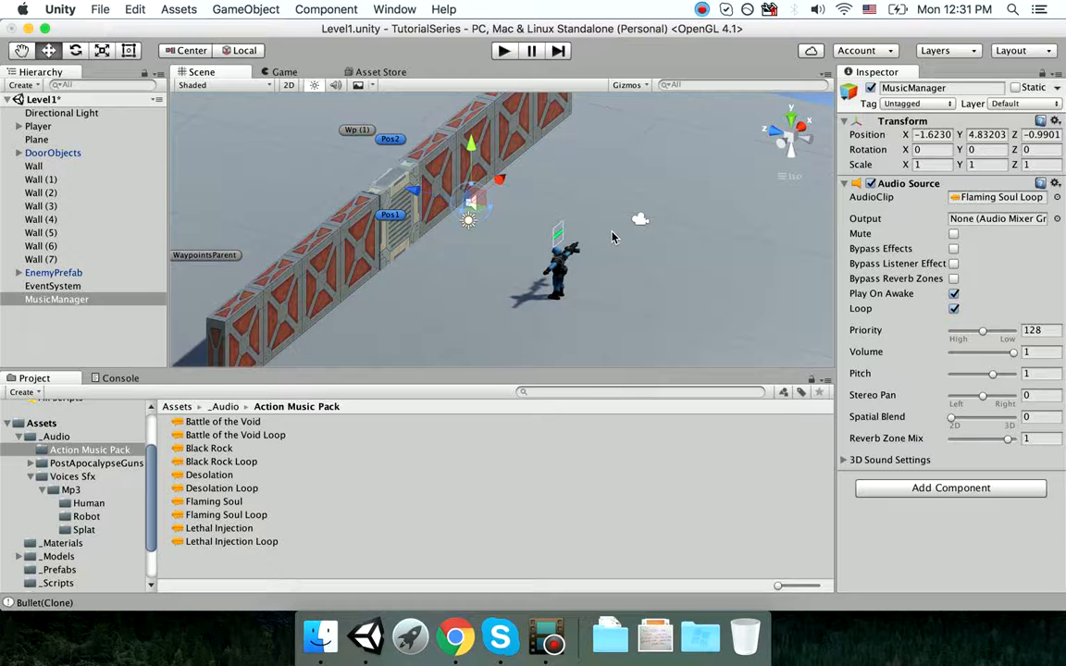
pyautogui.click(985, 353)
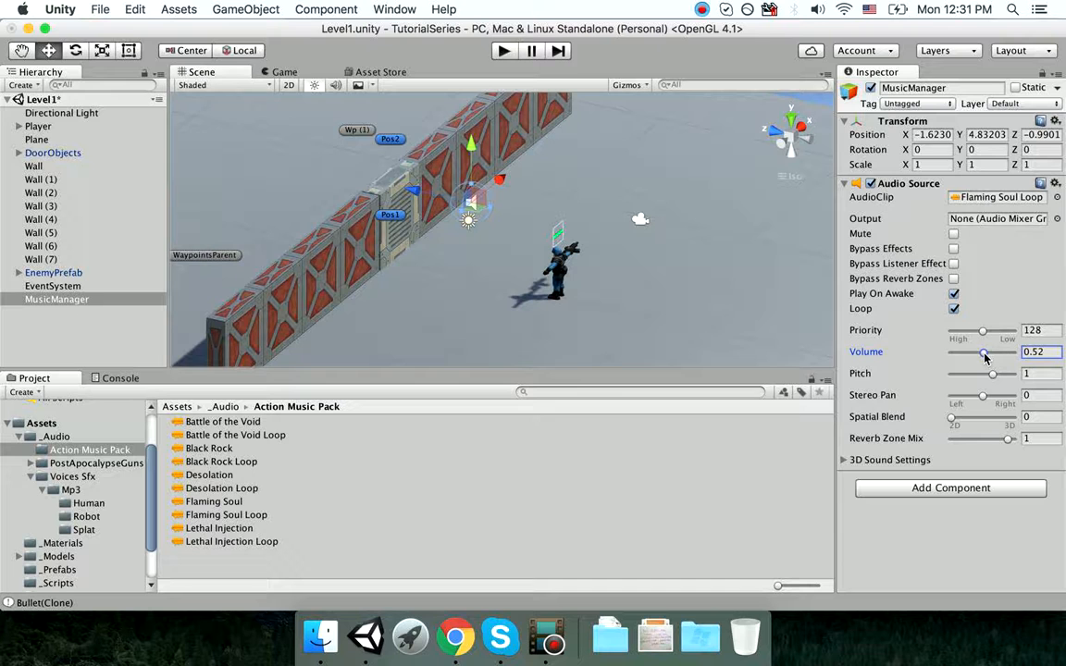
pyautogui.click(1037, 351)
# - Add an Audio Source component to the Player's Barrel object and disable its Play On Awake option
pyautogui.scroll(5, 437, 292)
pyautogui.moveTo(453, 284); pyautogui.dragTo(555, 272, button='right')
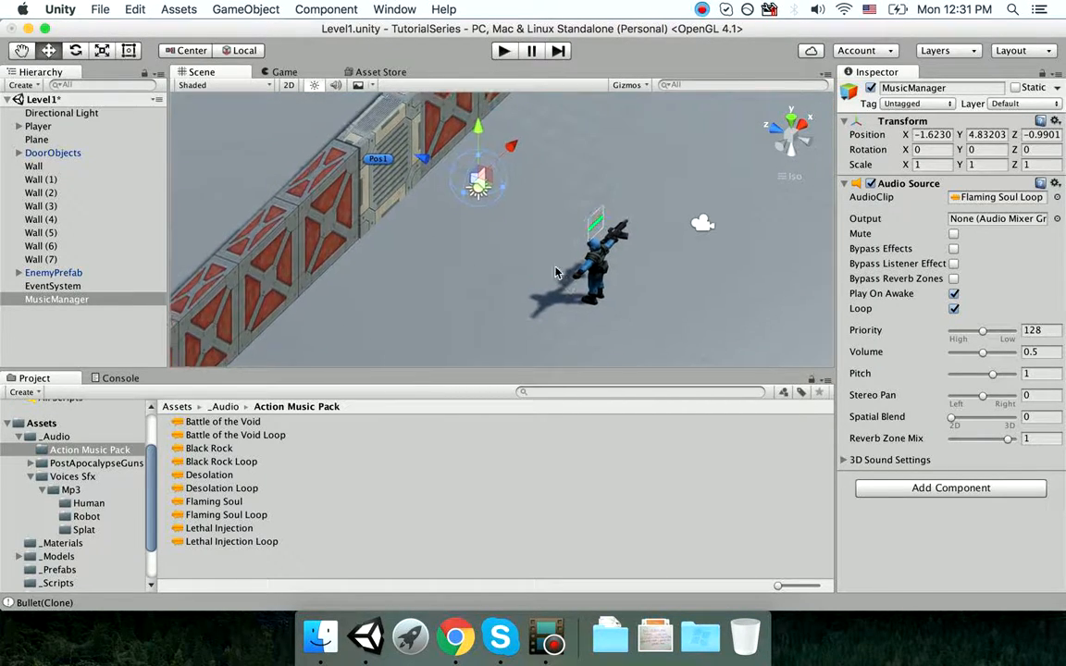
pyautogui.click(50, 124)
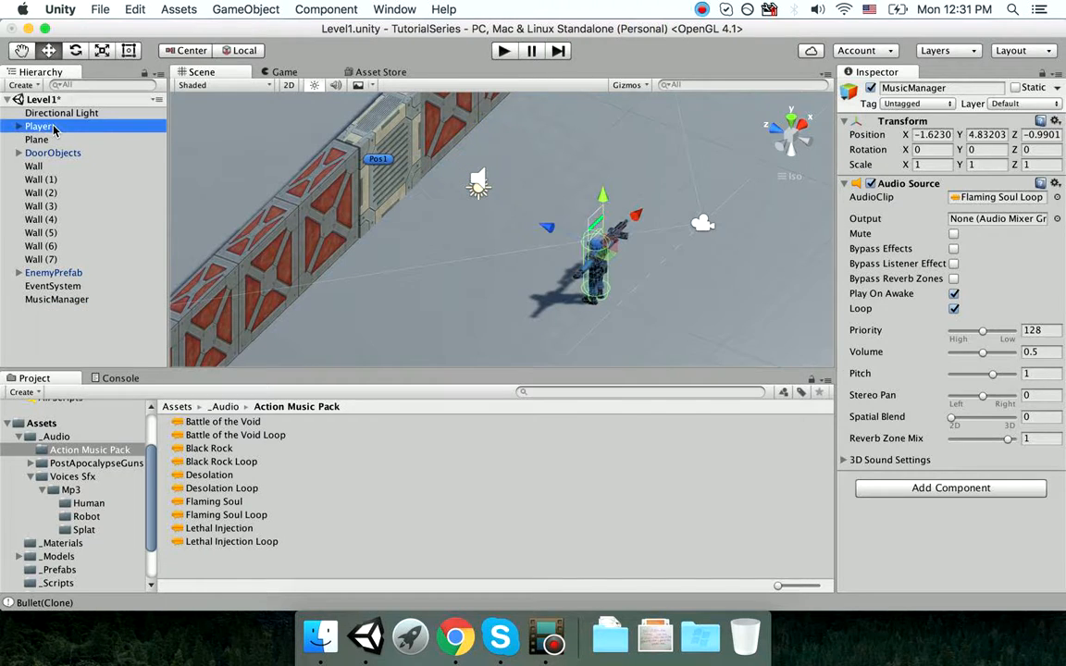
pyautogui.click(19, 126)
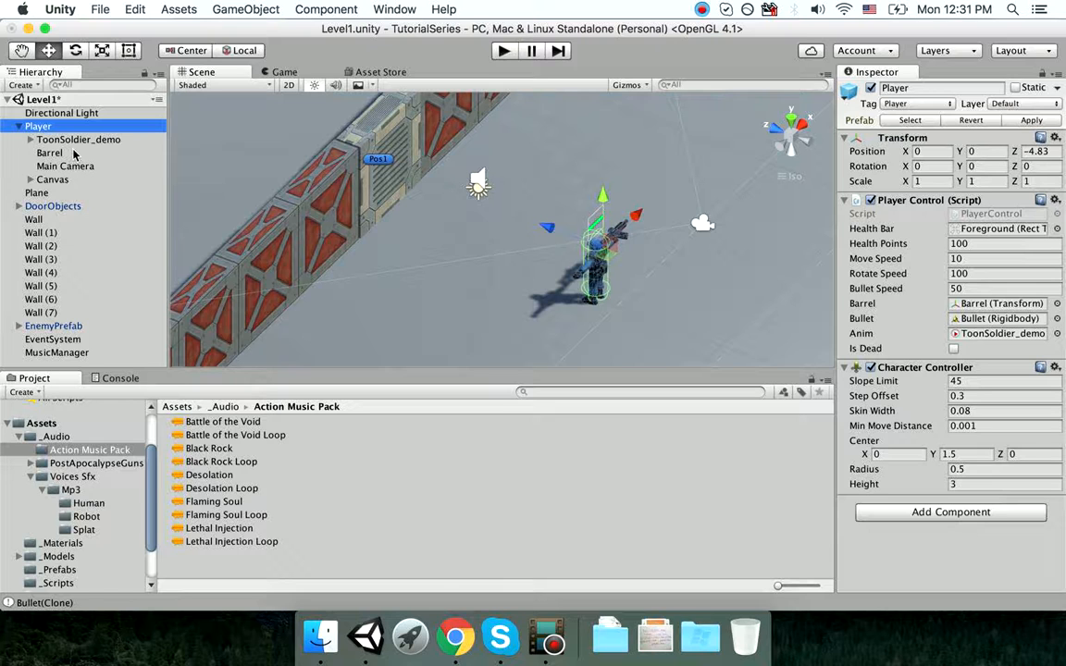
pyautogui.click(49, 153)
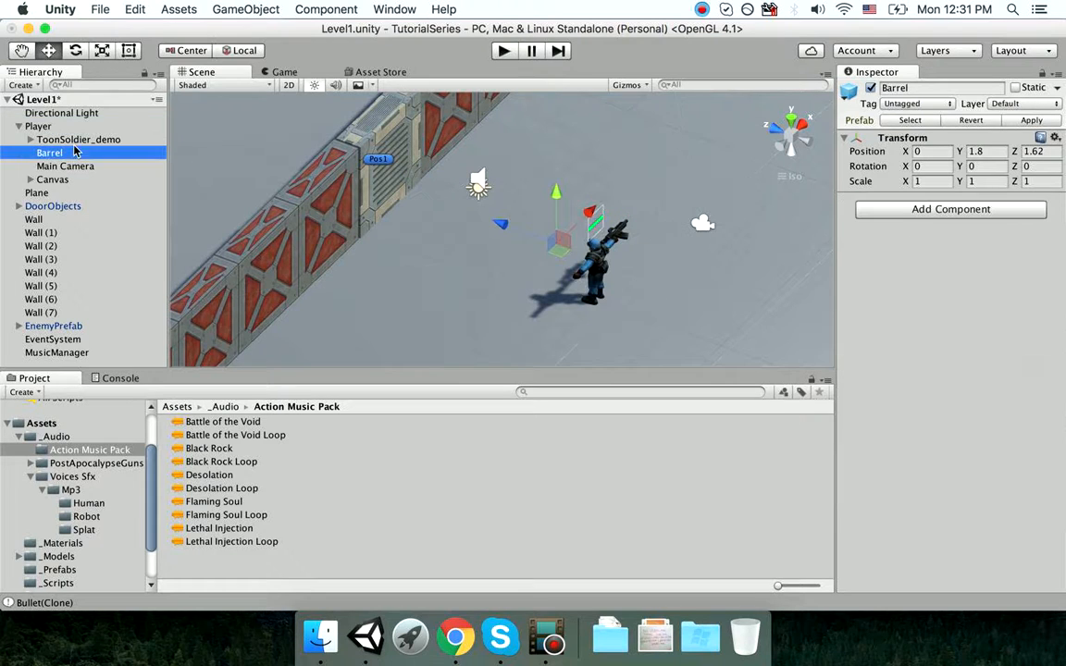
pyautogui.click(920, 211)
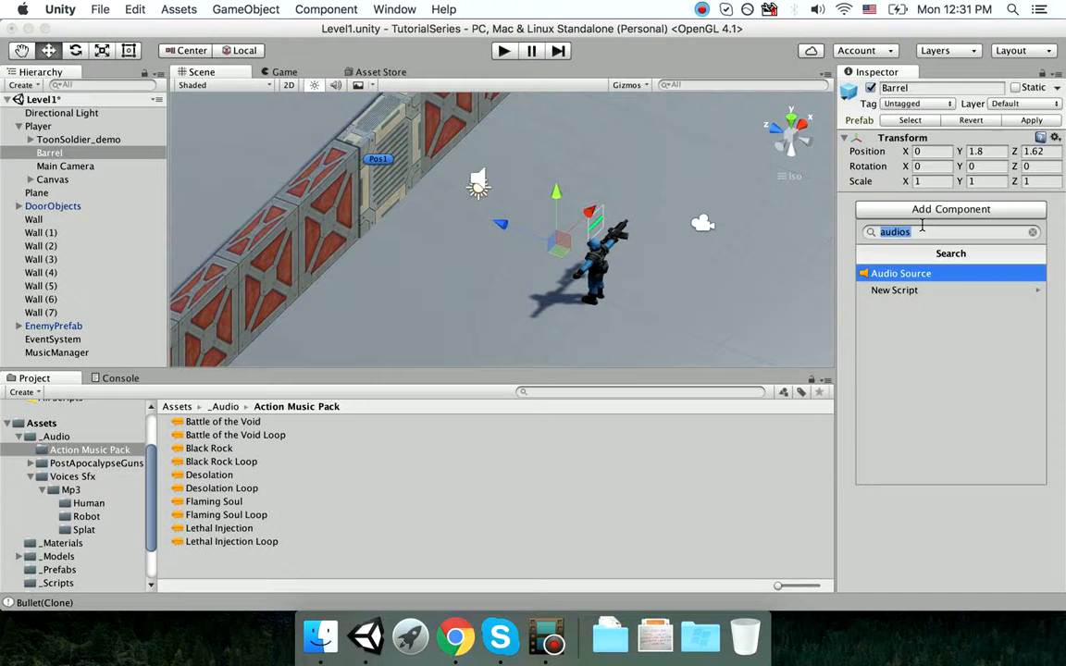
pyautogui.click(959, 275)
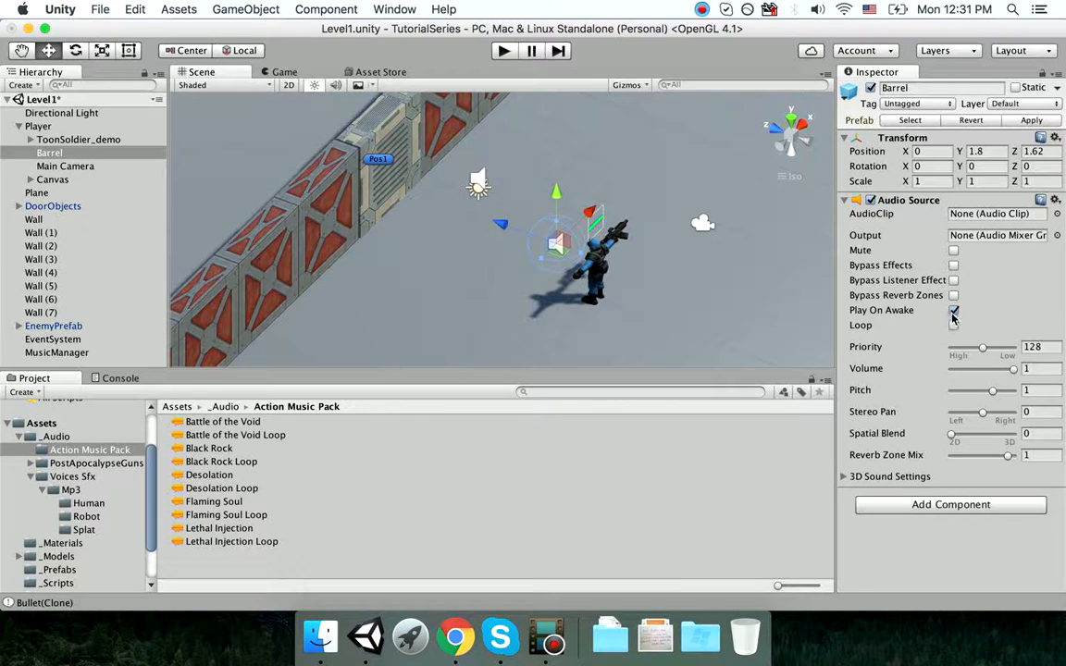
pyautogui.click(953, 312)
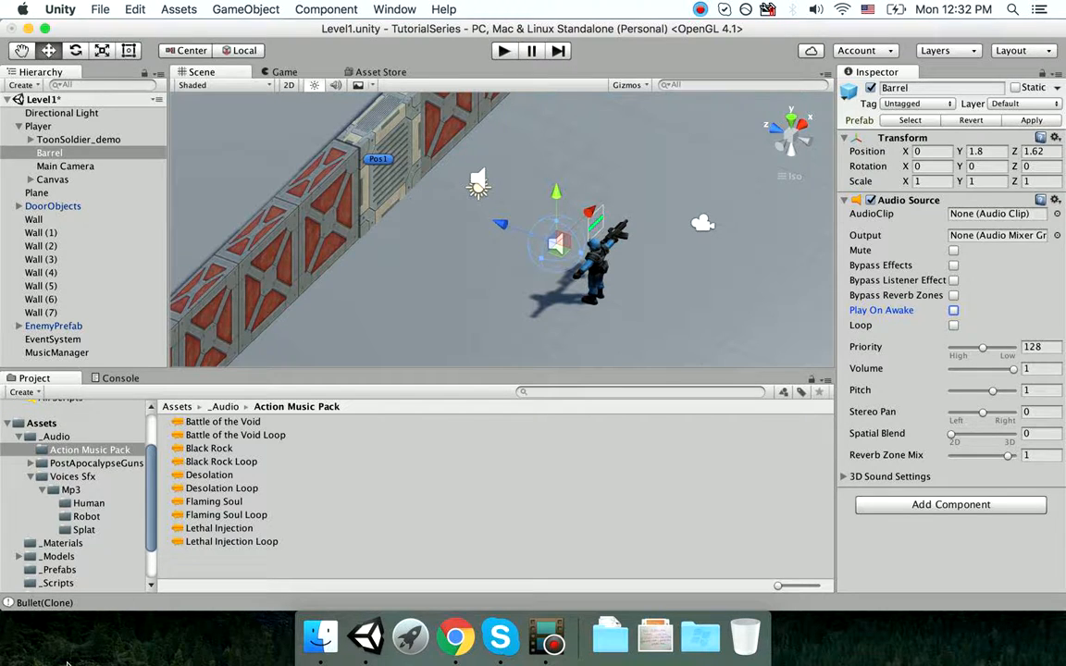
# - Inspect the Zapper_3p_02 sound in the PostApocalypseGunsDemo Pistols folder and assign it as the Barrel's audio clip
pyautogui.click(74, 462)
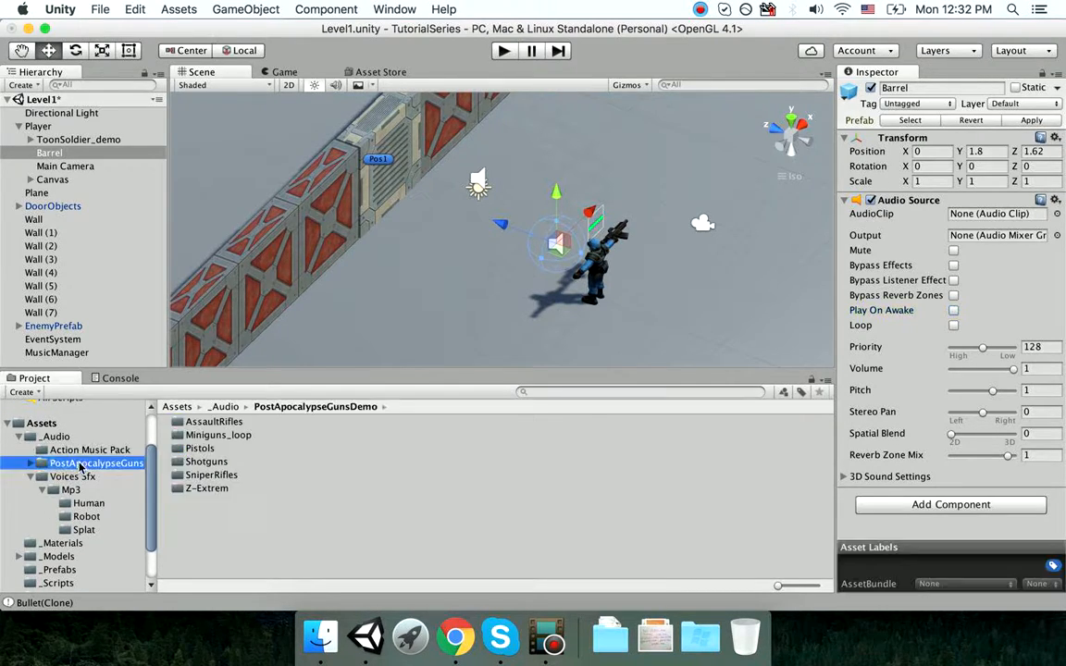
pyautogui.click(30, 462)
pyautogui.click(76, 502)
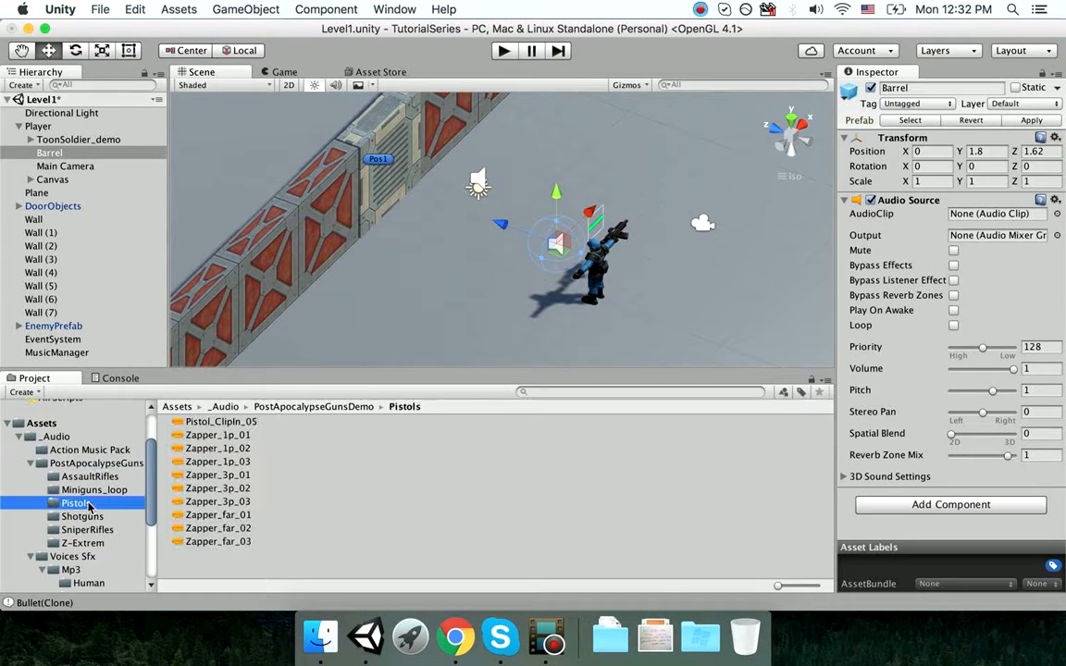
pyautogui.click(260, 489)
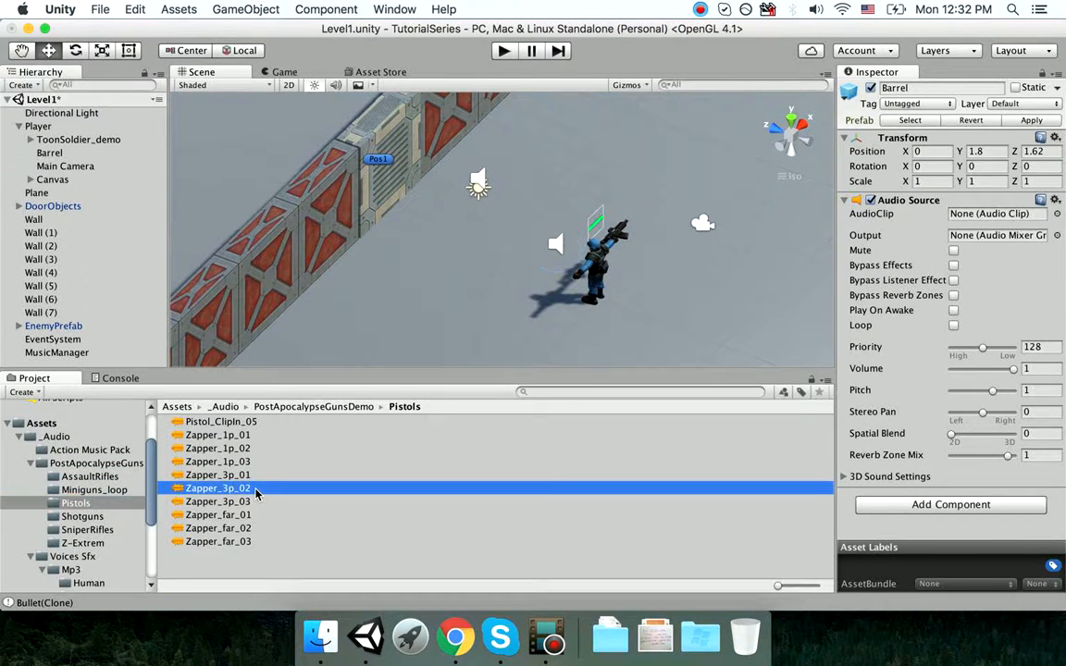
pyautogui.click(1062, 377)
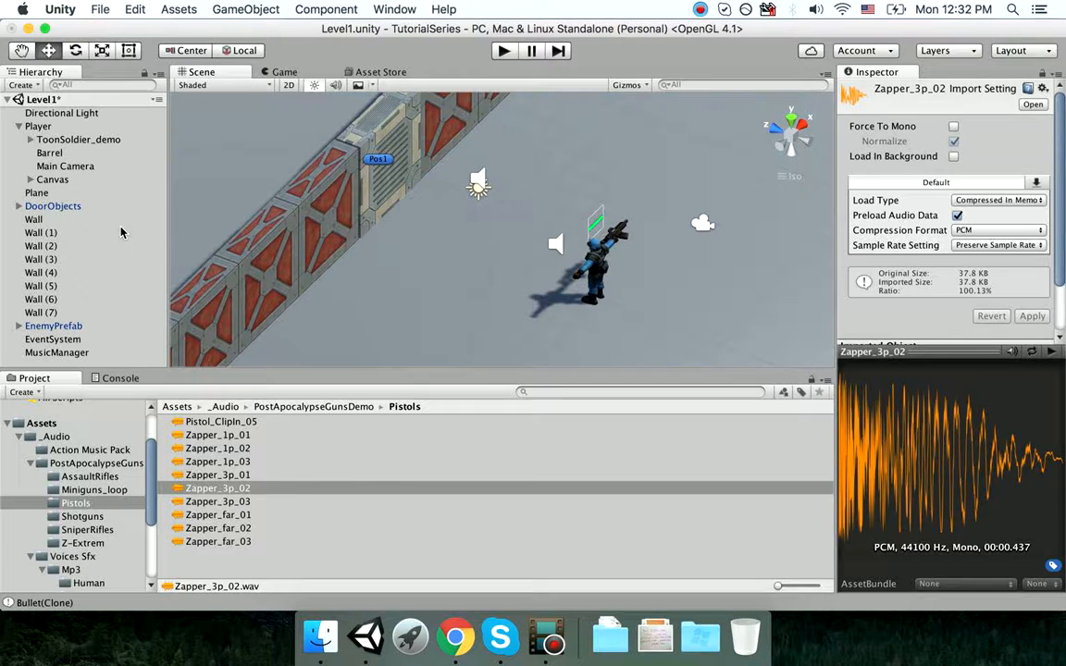
pyautogui.click(63, 152)
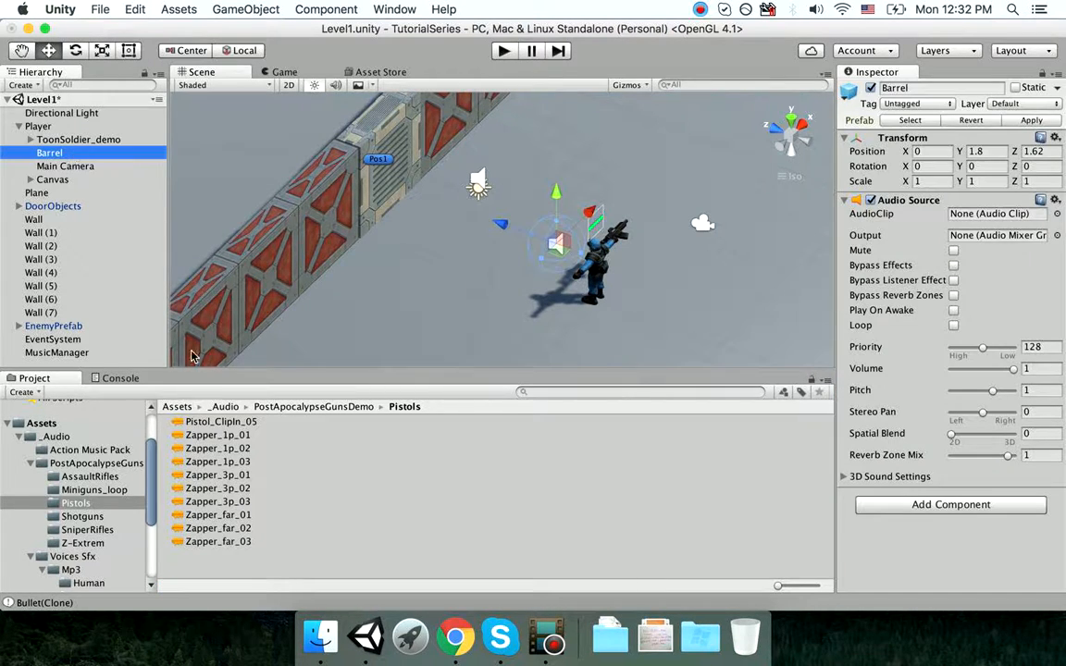
pyautogui.moveTo(249, 488); pyautogui.dragTo(1023, 218)
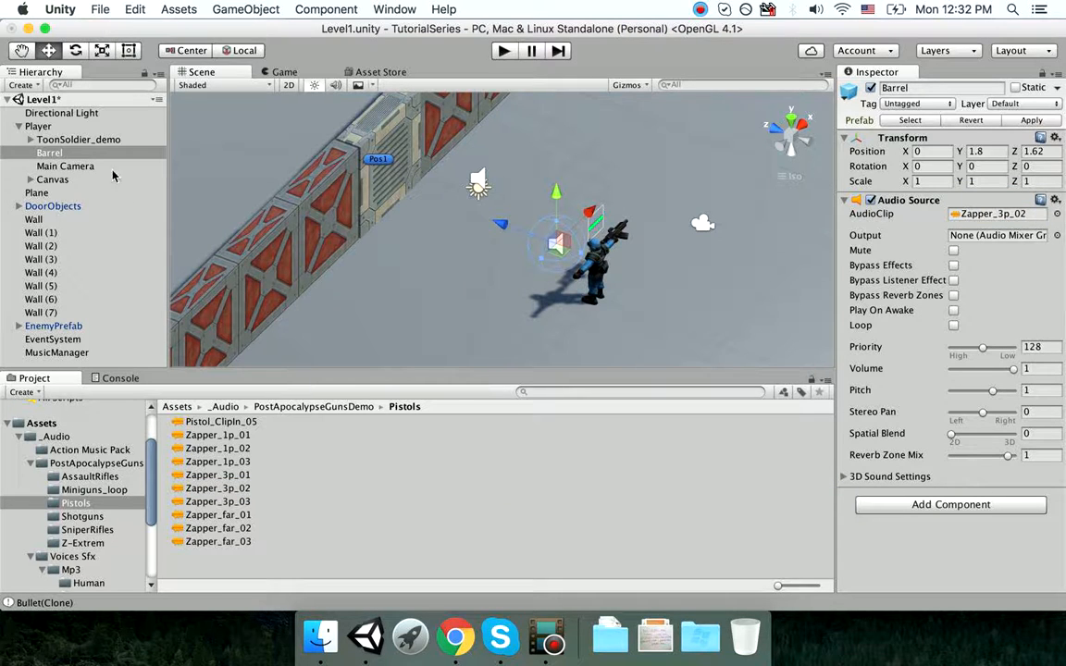
# - Open the Player's PlayerControl script in MonoDevelop at its field declarations
pyautogui.click(81, 127)
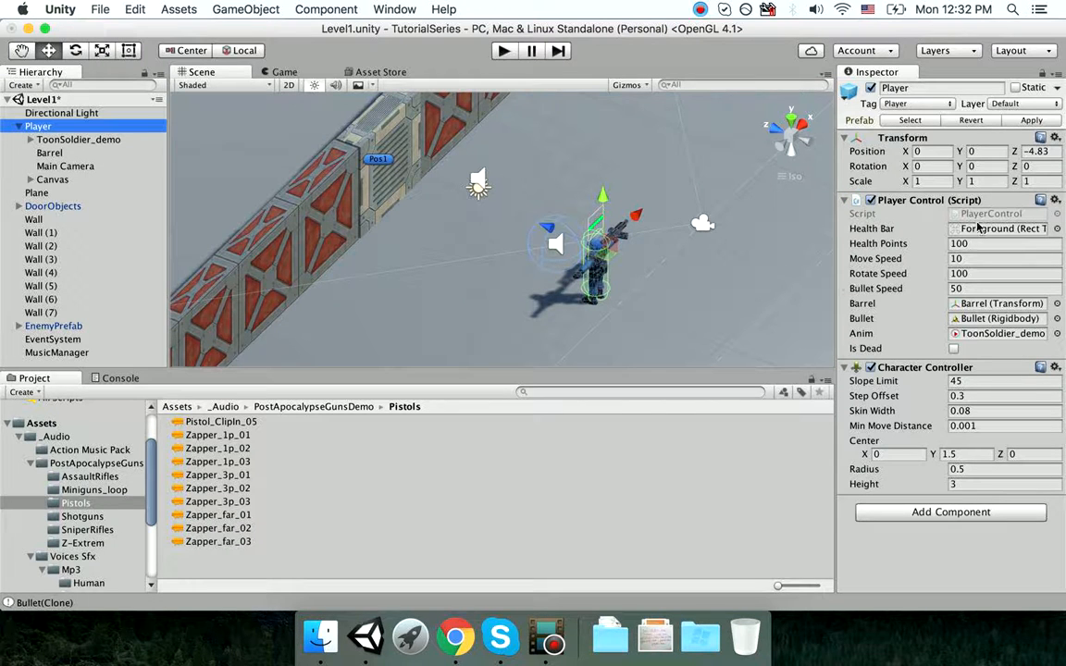
pyautogui.click(983, 214)
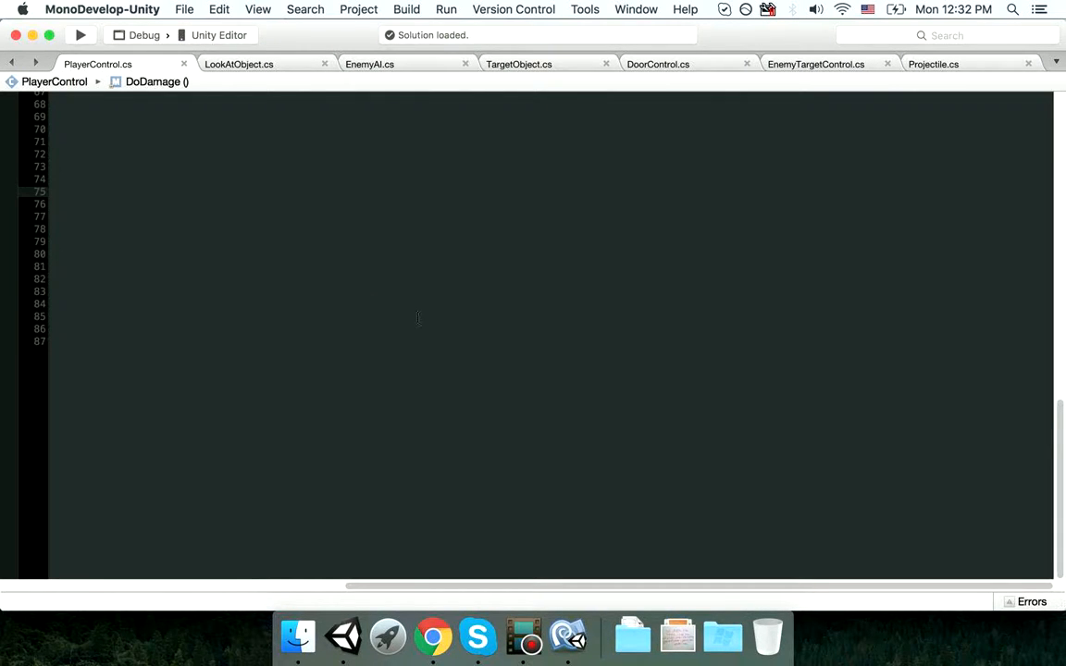
pyautogui.scroll(15, 462, 328)
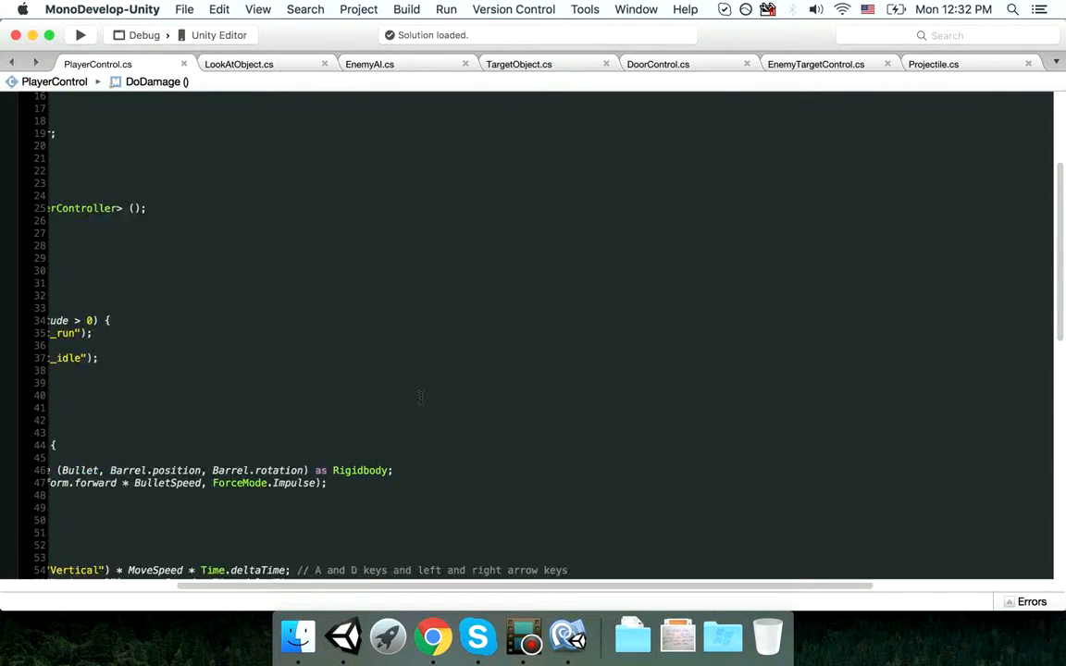
pyautogui.scroll(5, 537, 334)
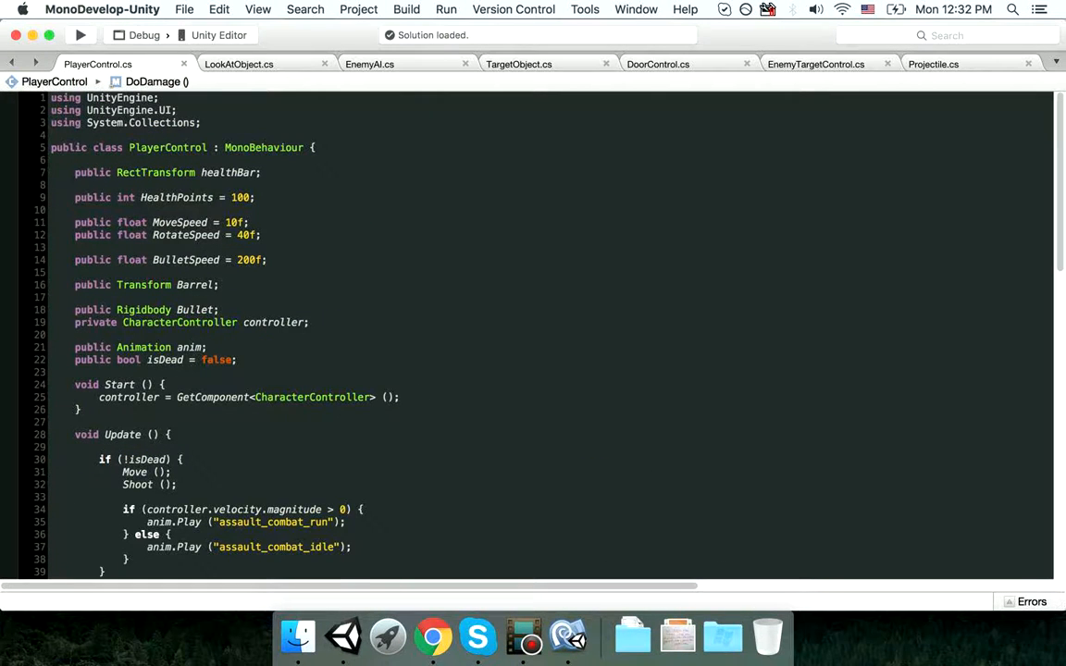
# - Declare the field "public AudioSource ASGun;" below the anim field in the PlayerControl class
pyautogui.click(330, 347)
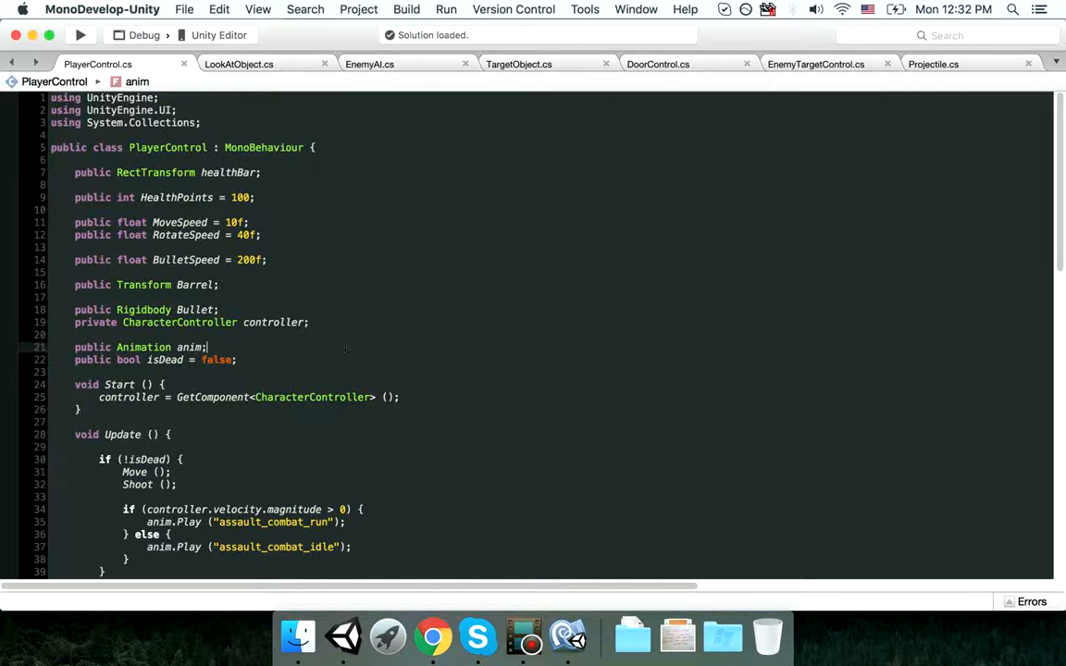
pyautogui.press('Return')
pyautogui.press('Return')
pyautogui.write('public ')
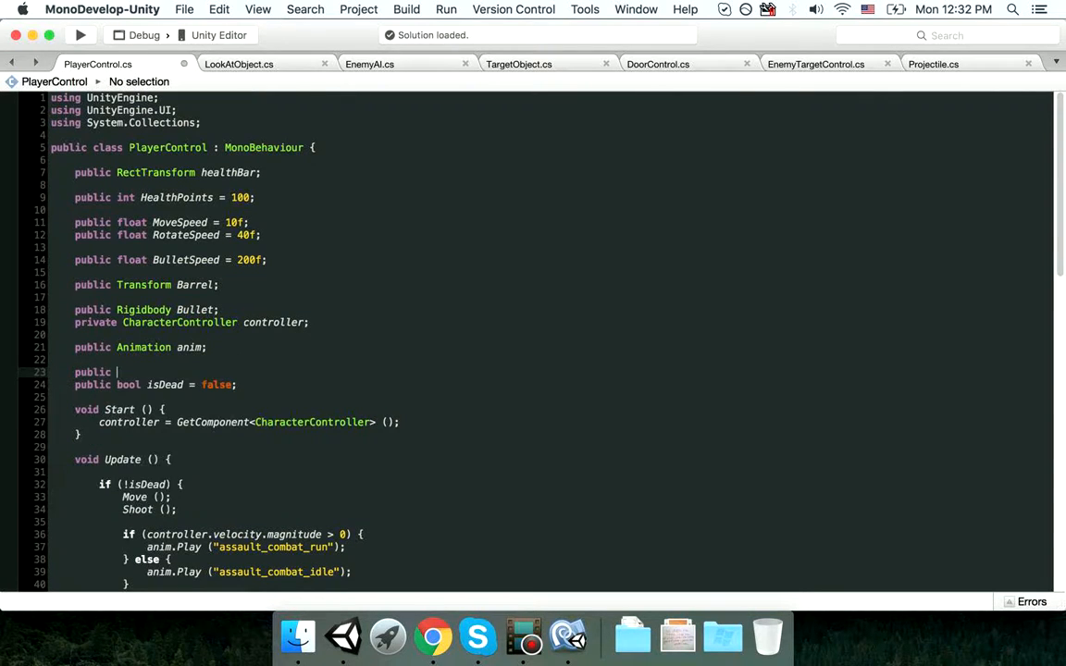
pyautogui.write('AudioSource ASGun;')
pyautogui.press('Return')
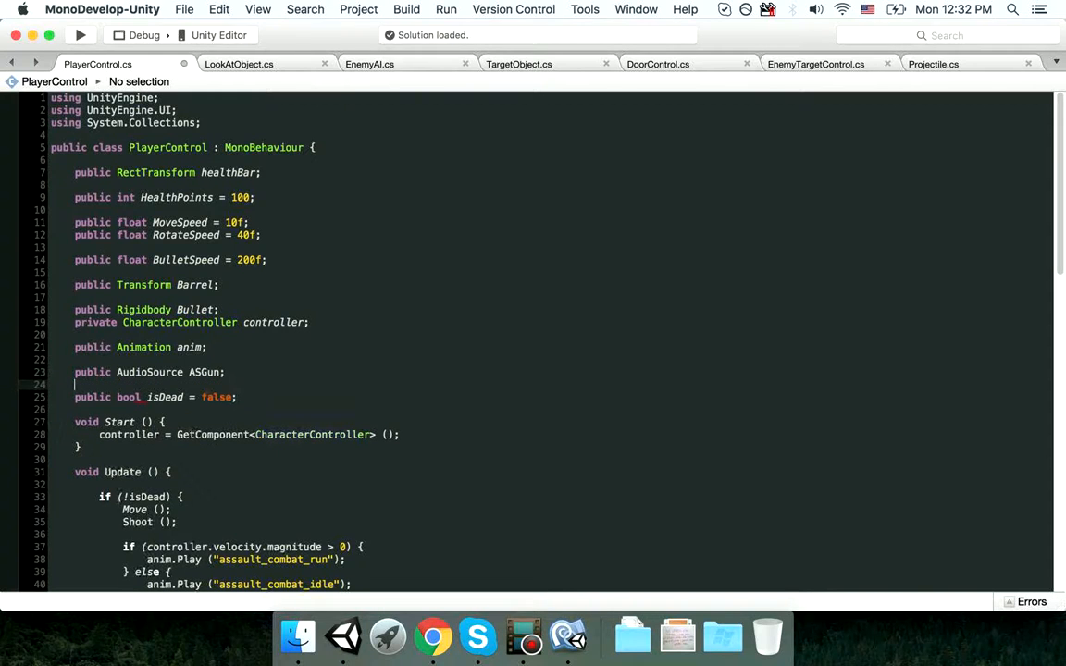
# - Add the call "ASGun.Play ();" at the start of the mouse-button block in the Shoot method, above the bullet instantiation
pyautogui.scroll(-10, 245, 442)
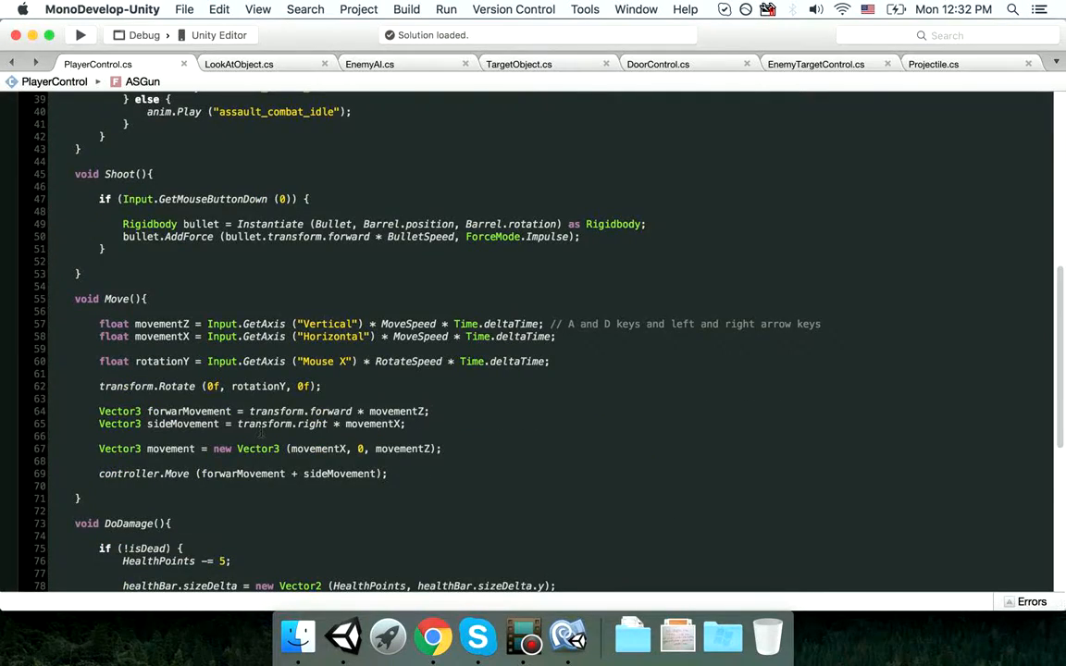
pyautogui.scroll(-5, 262, 432)
pyautogui.scroll(4, 262, 426)
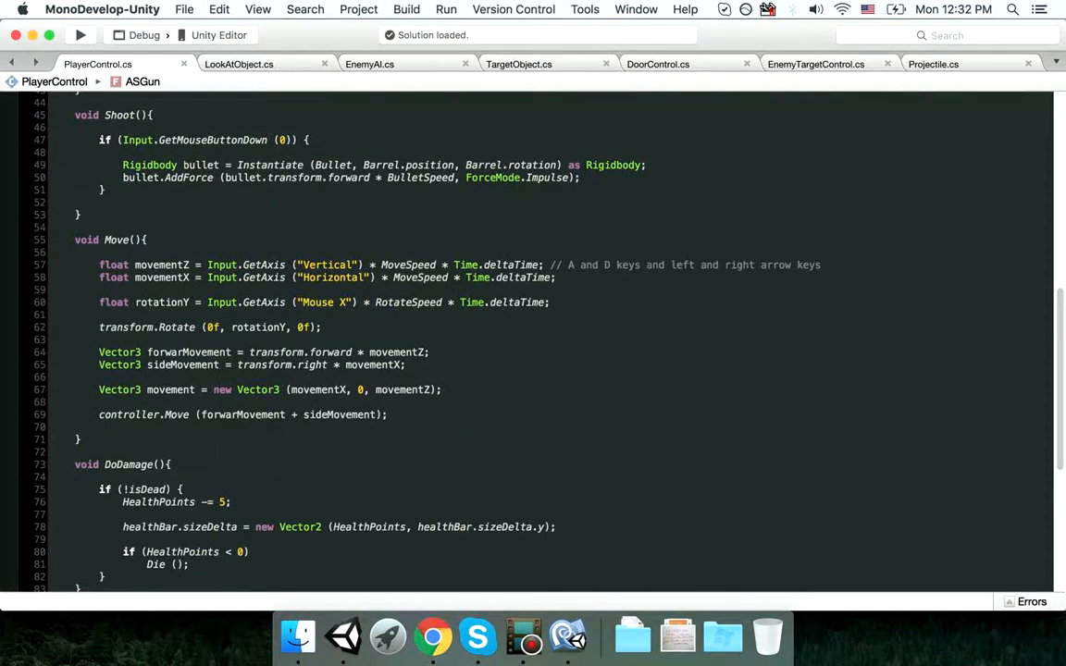
pyautogui.scroll(3, 318, 270)
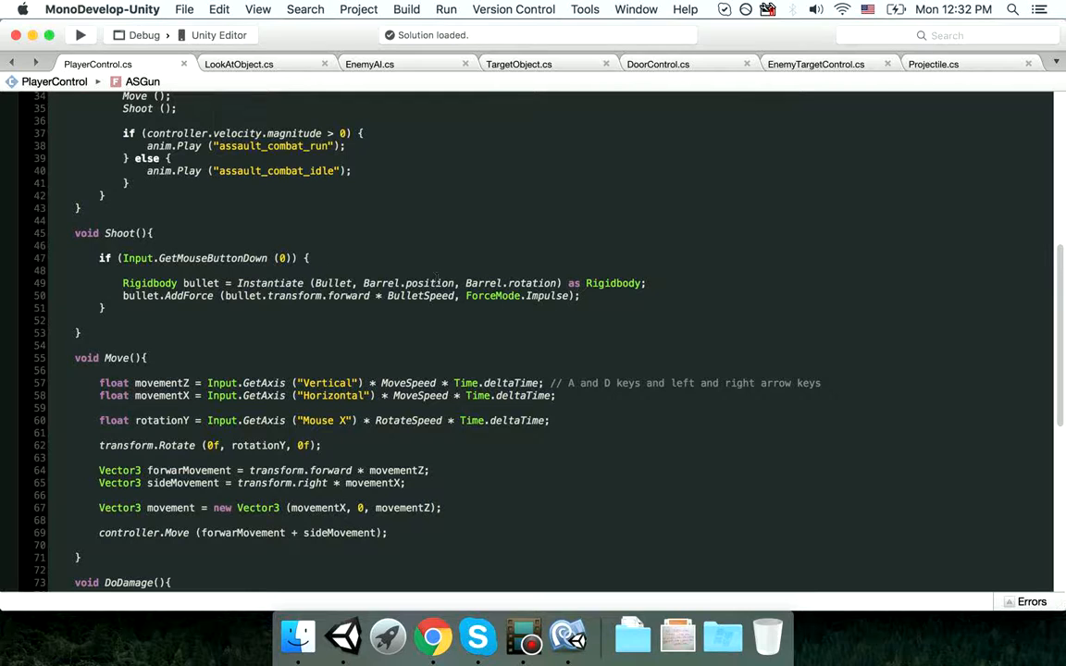
pyautogui.click(359, 270)
pyautogui.press('Return')
pyautogui.write('ASGun.')
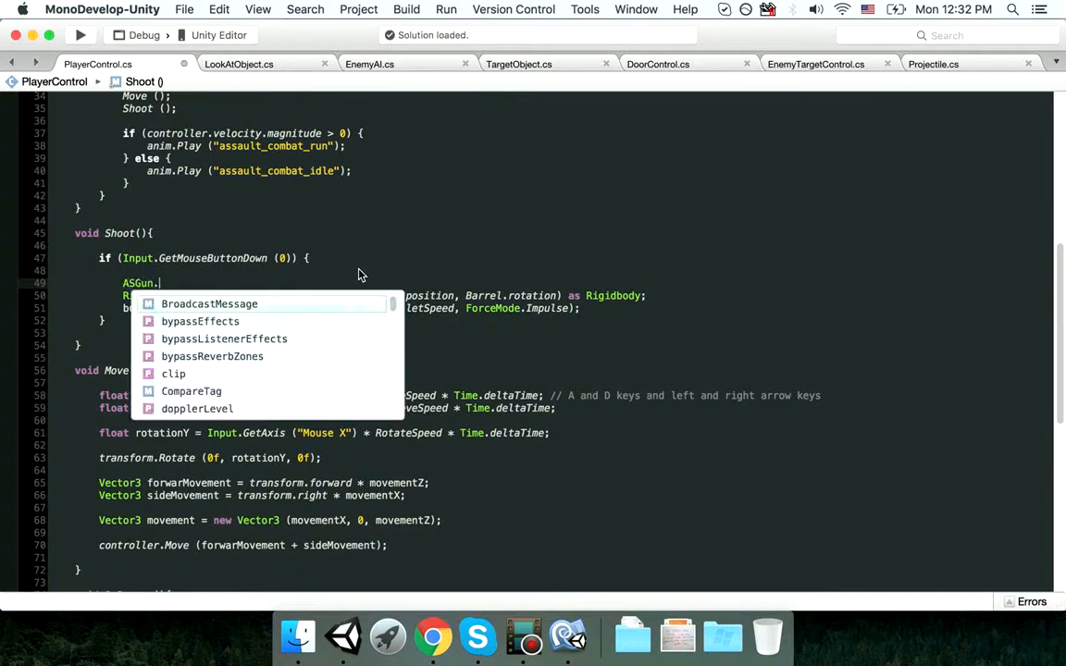
pyautogui.write('Play ();')
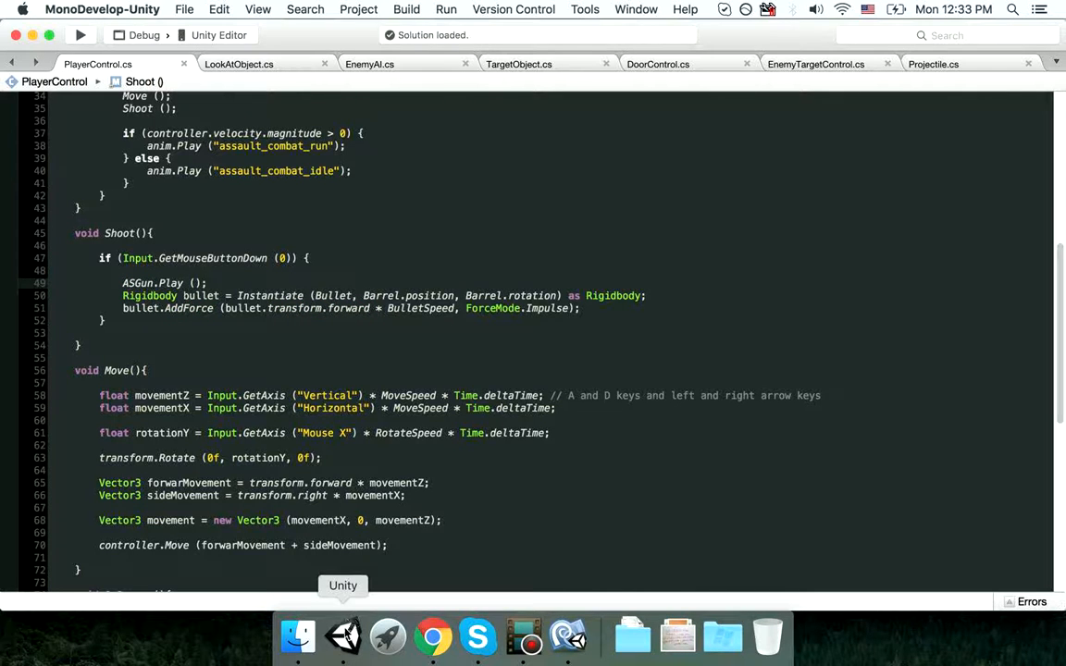
# - Switch to Unity and assign the Barrel object's audio source to the Player's AS Gun field
pyautogui.click(342, 636)
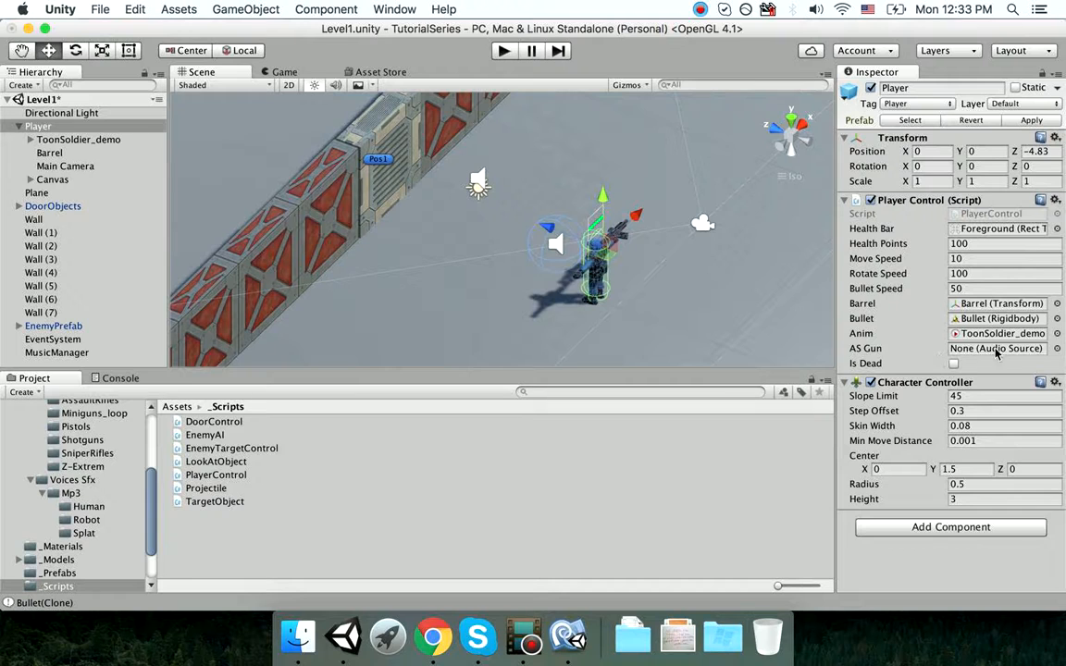
pyautogui.moveTo(57, 154); pyautogui.dragTo(962, 357)
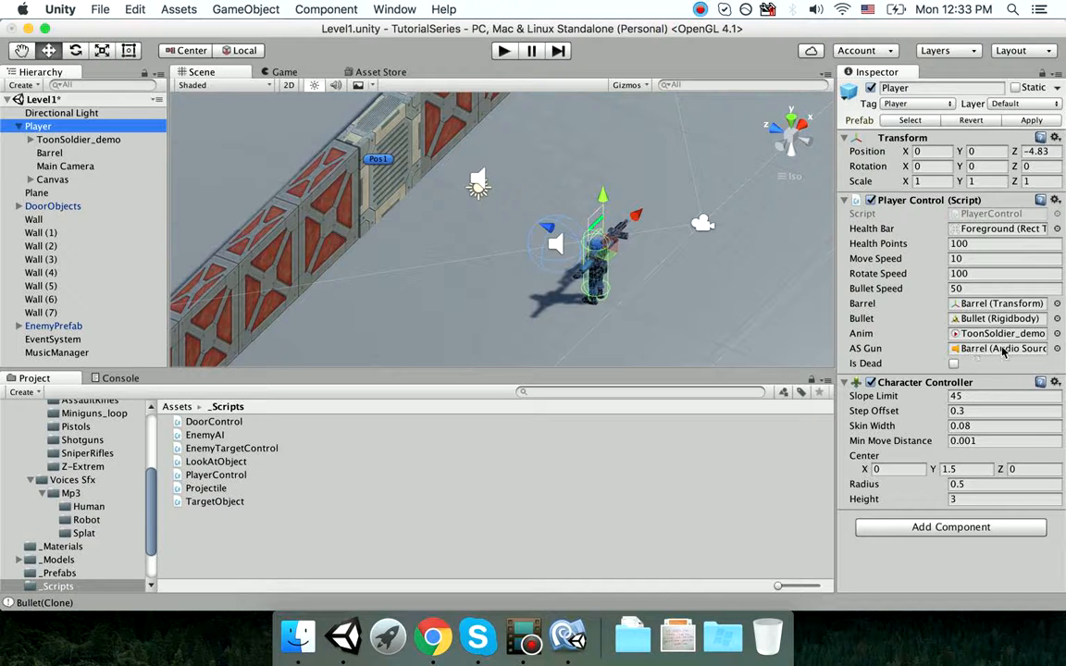
# - Playtest the level, moving the player around the walls and firing to check the gun sound, and stop the game
pyautogui.click(503, 51)
pyautogui.press('d')
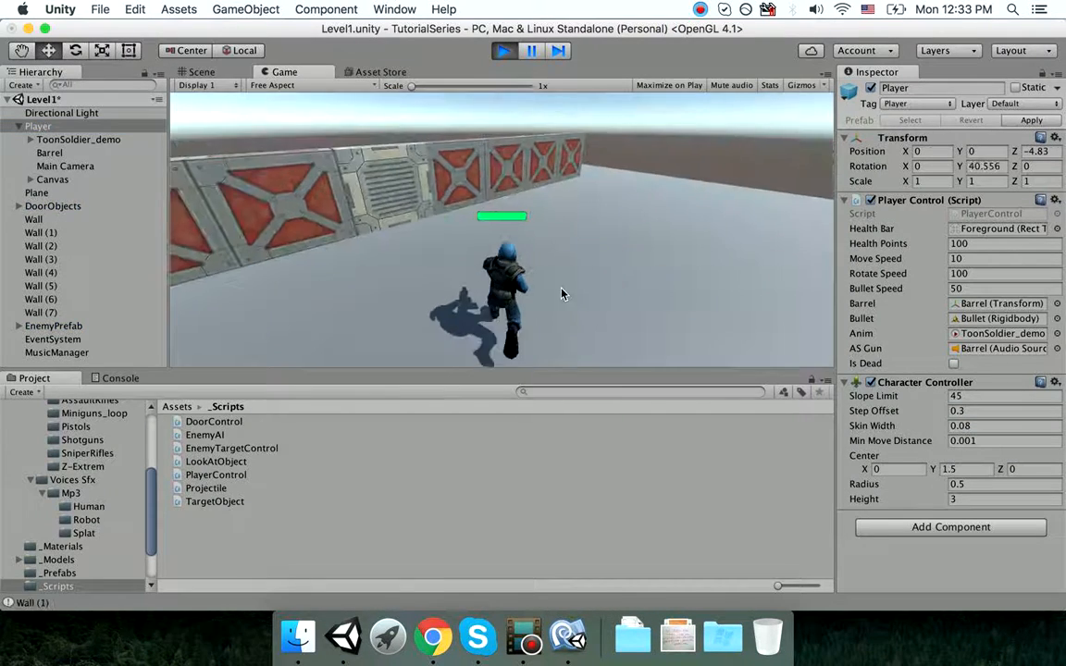
pyautogui.press('s')
pyautogui.press('a')
pyautogui.click(445, 248)
pyautogui.press('w')
pyautogui.press('d')
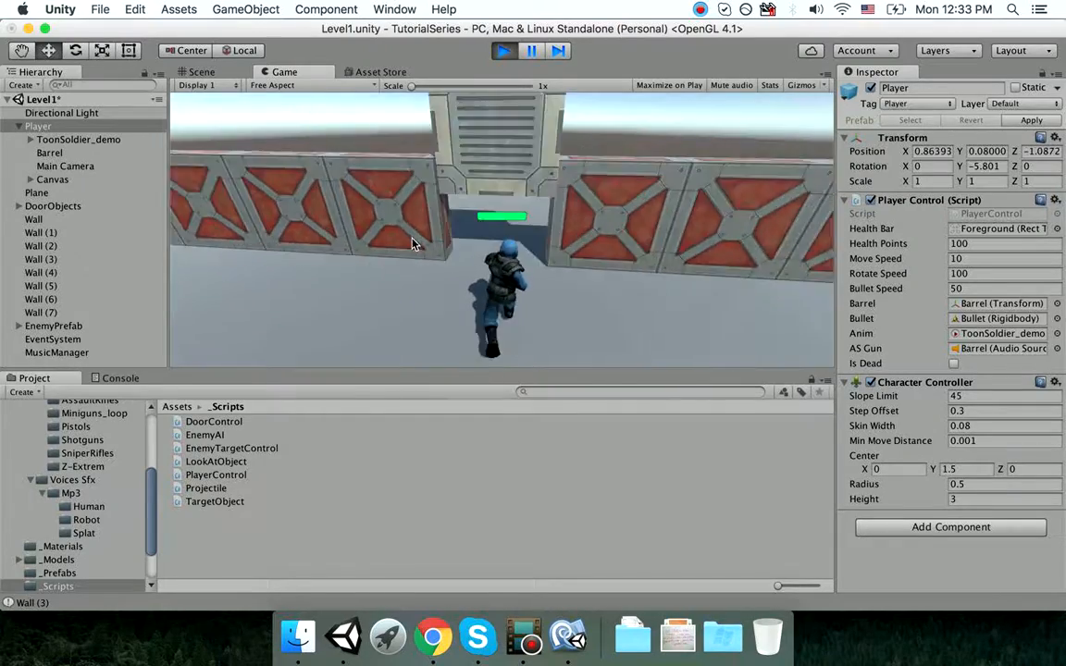
pyautogui.press('a')
pyautogui.press('s')
pyautogui.press('d')
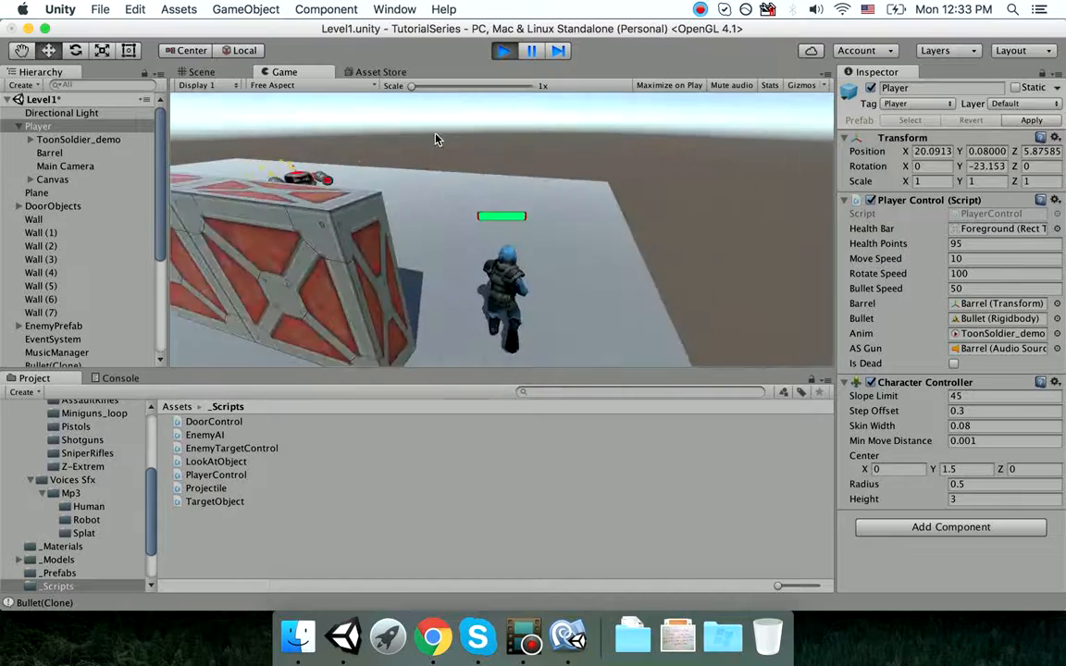
pyautogui.click(503, 50)
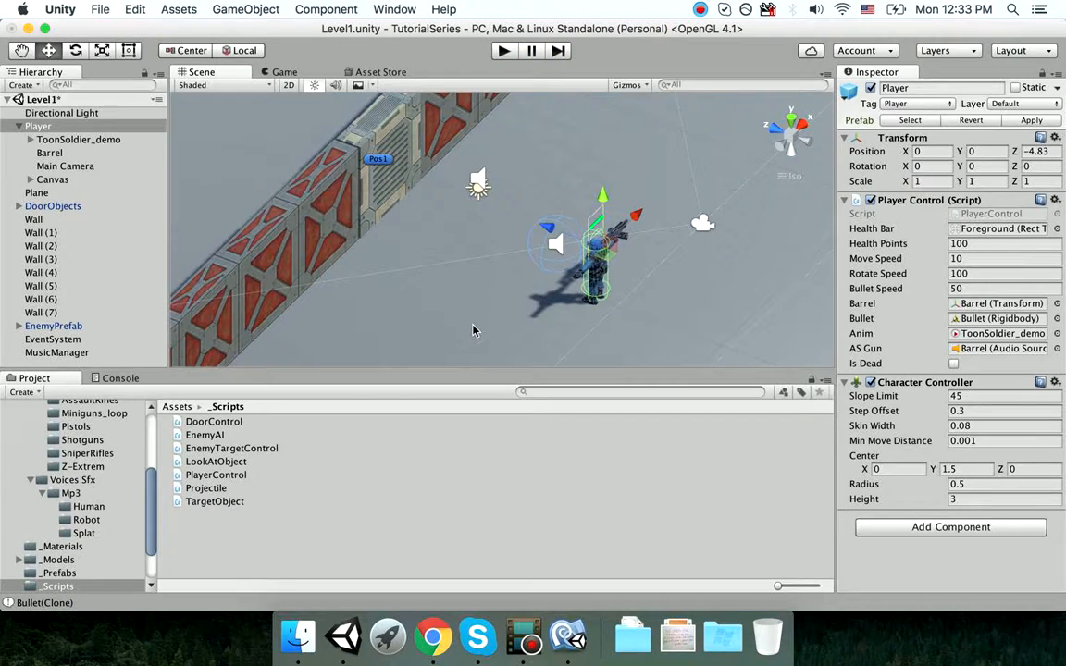
# - Add an Audio Source component to the enemy's Top object inside EnemyPrefab
pyautogui.keyDown('alt'); pyautogui.moveTo(426, 308); pyautogui.dragTo(600, 292); pyautogui.keyUp('alt')
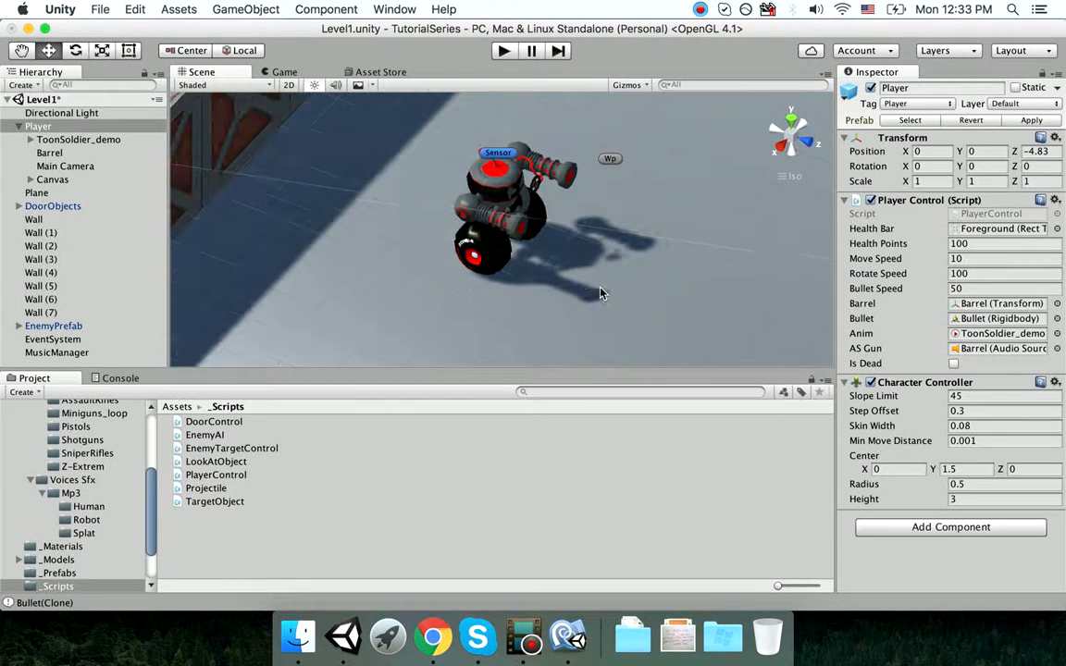
pyautogui.click(19, 126)
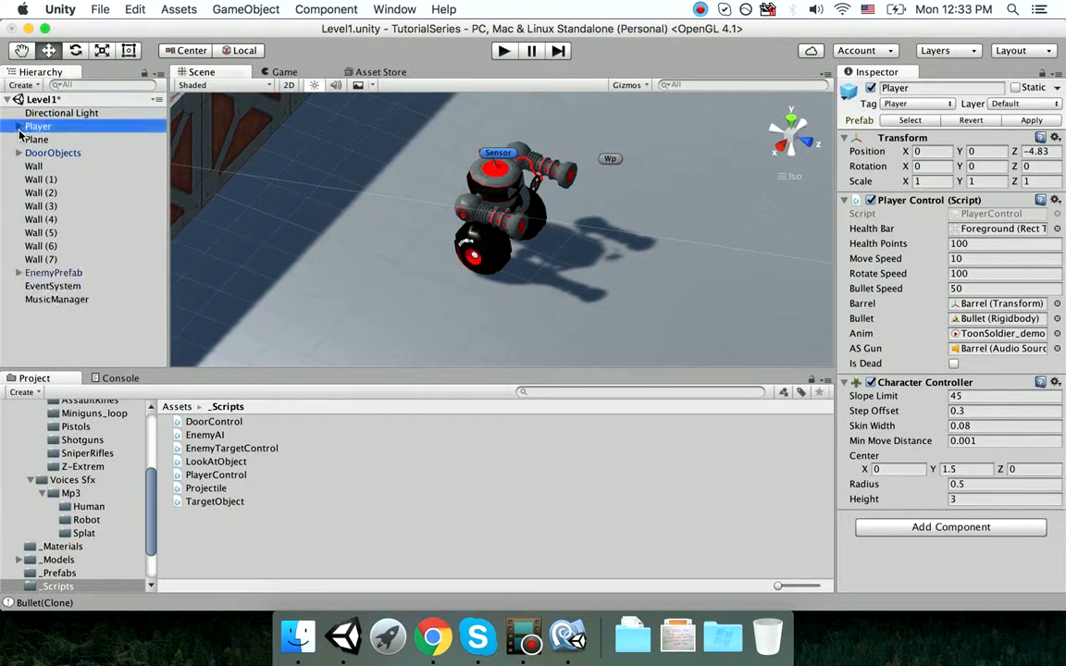
pyautogui.click(19, 273)
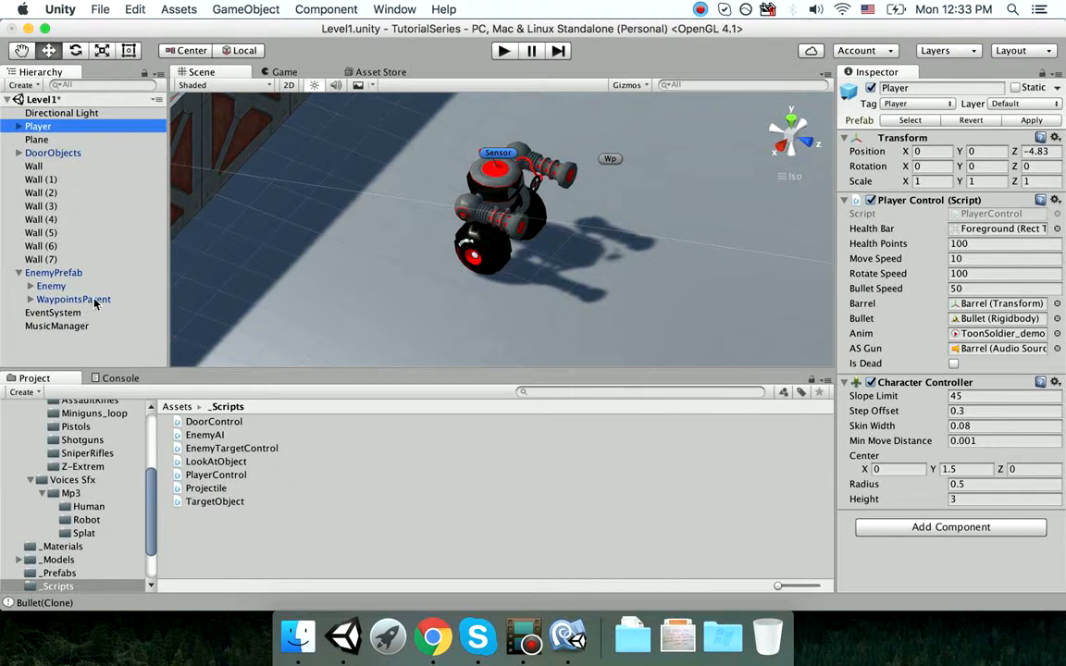
pyautogui.click(31, 286)
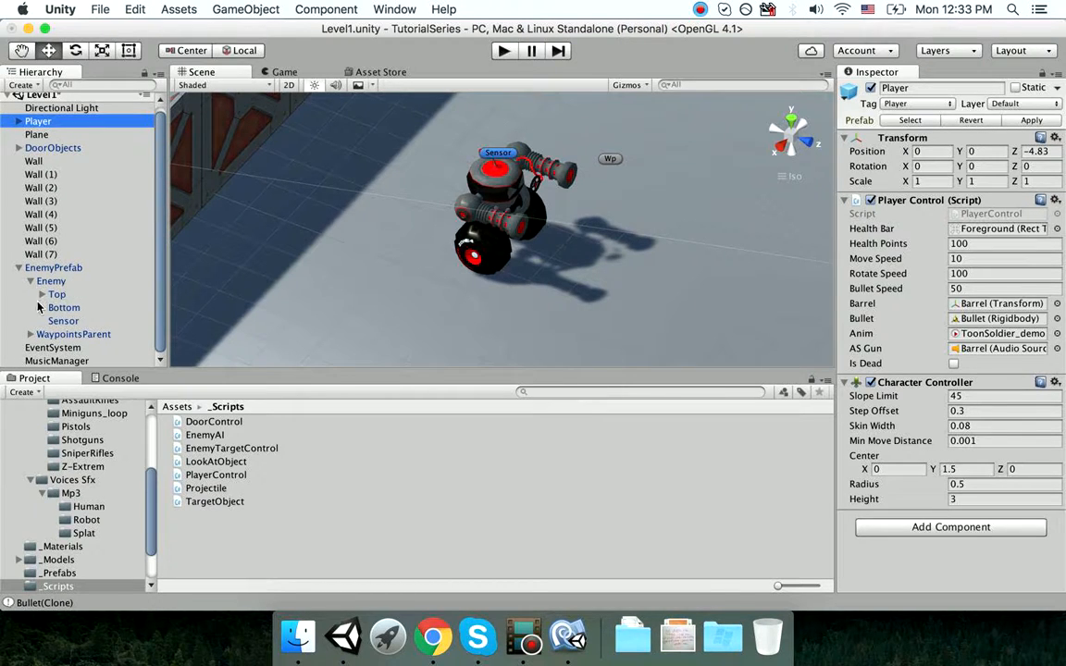
pyautogui.click(42, 294)
pyautogui.scroll(-2, 91, 291)
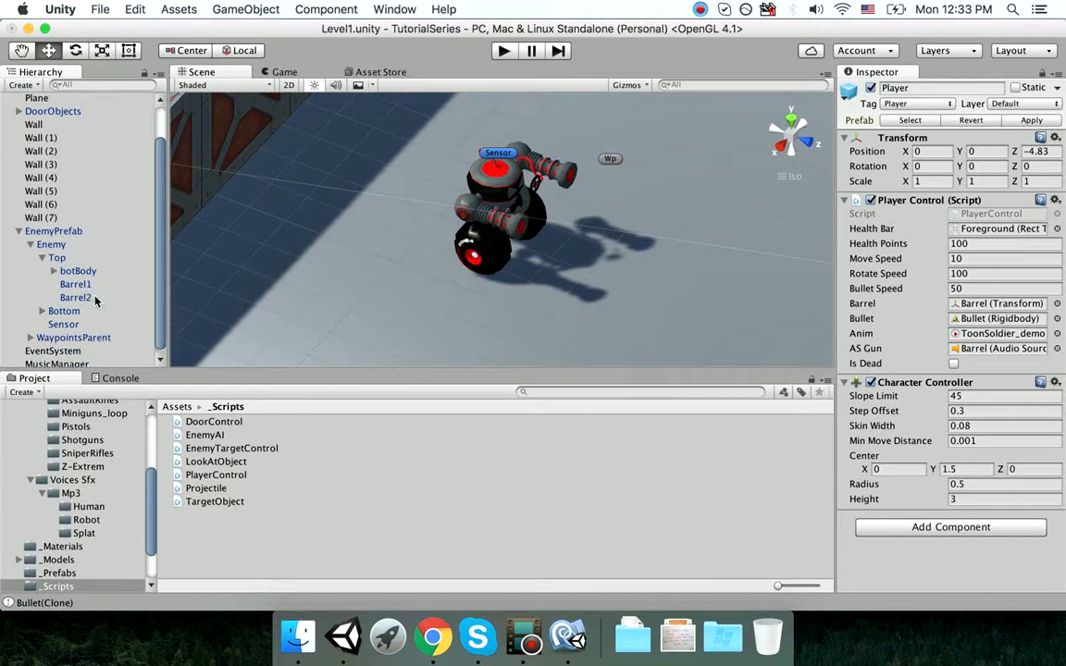
pyautogui.click(57, 257)
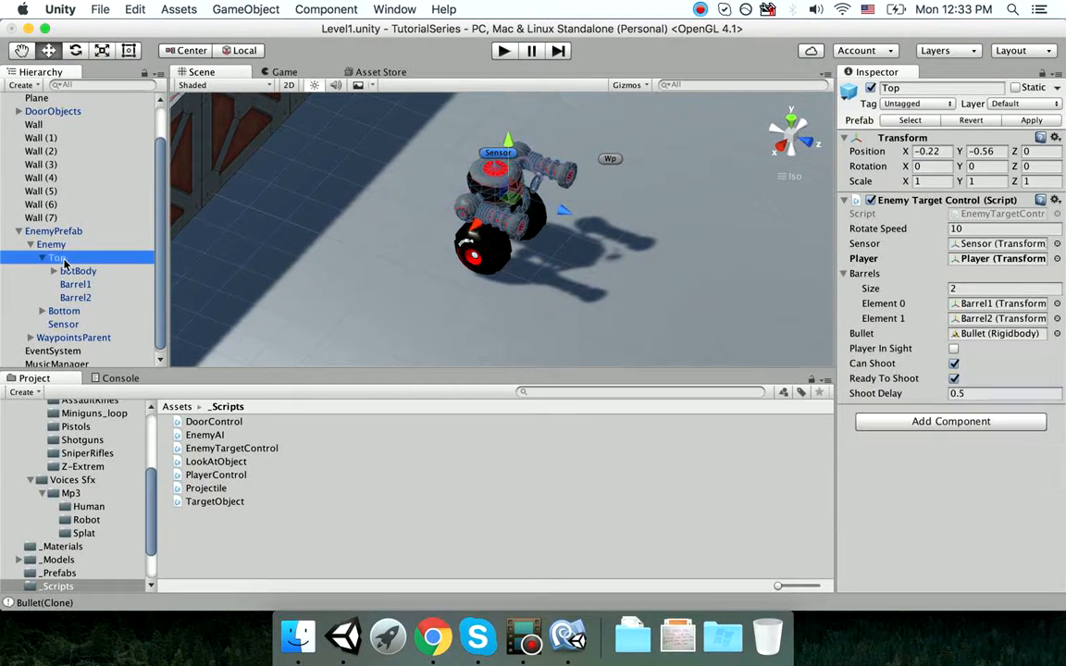
pyautogui.click(973, 426)
pyautogui.press('Return')
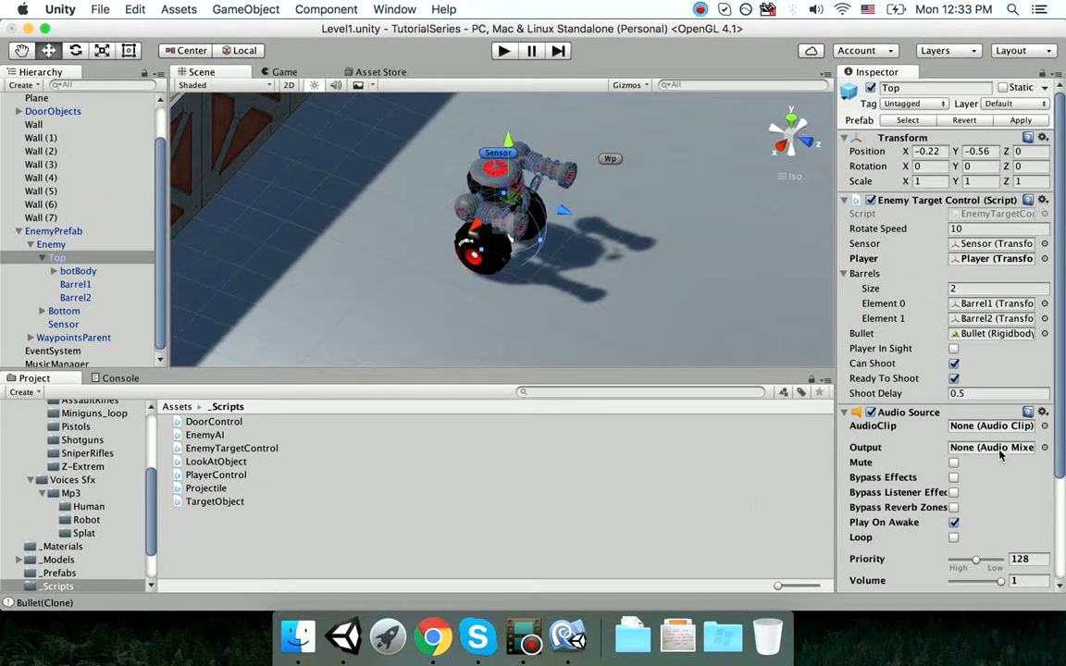
# - Preview the HeavyLaserLauncher1 sound in the PostApocalypseGunsDemo Z-Extrem folder
pyautogui.scroll(-5, 999, 454)
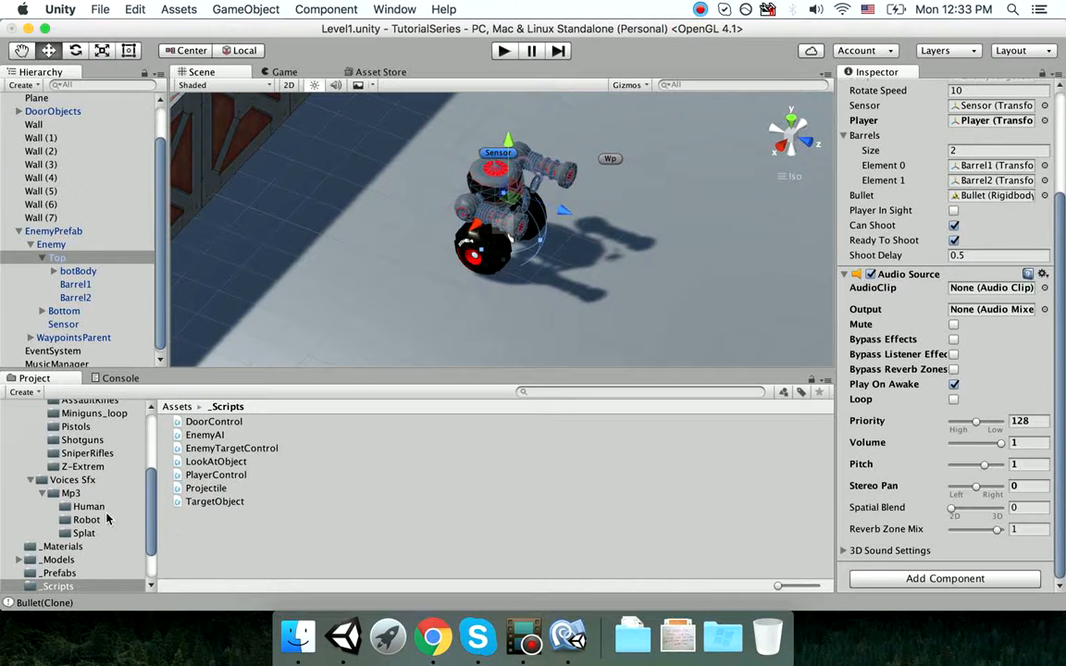
pyautogui.click(84, 466)
pyautogui.scroll(5, 86, 442)
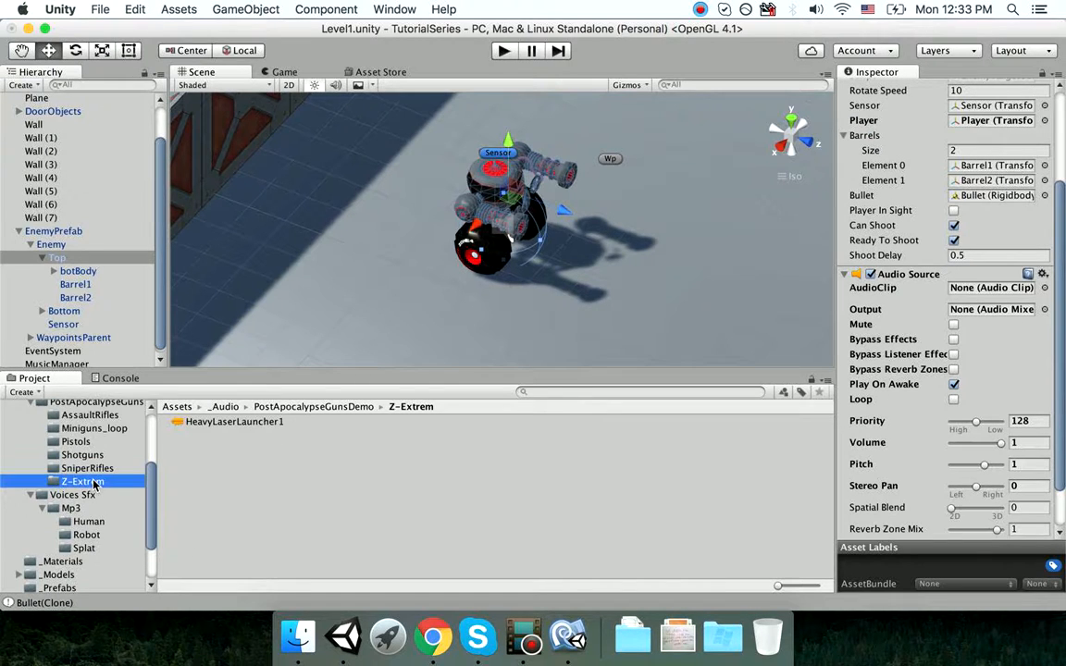
pyautogui.click(225, 423)
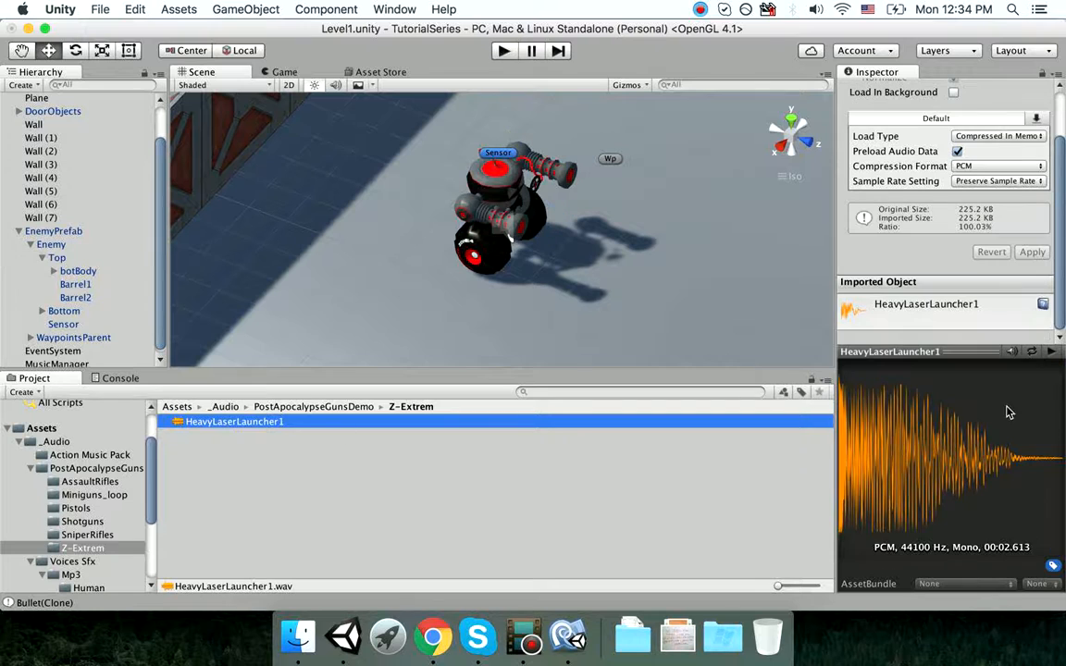
pyautogui.click(1048, 353)
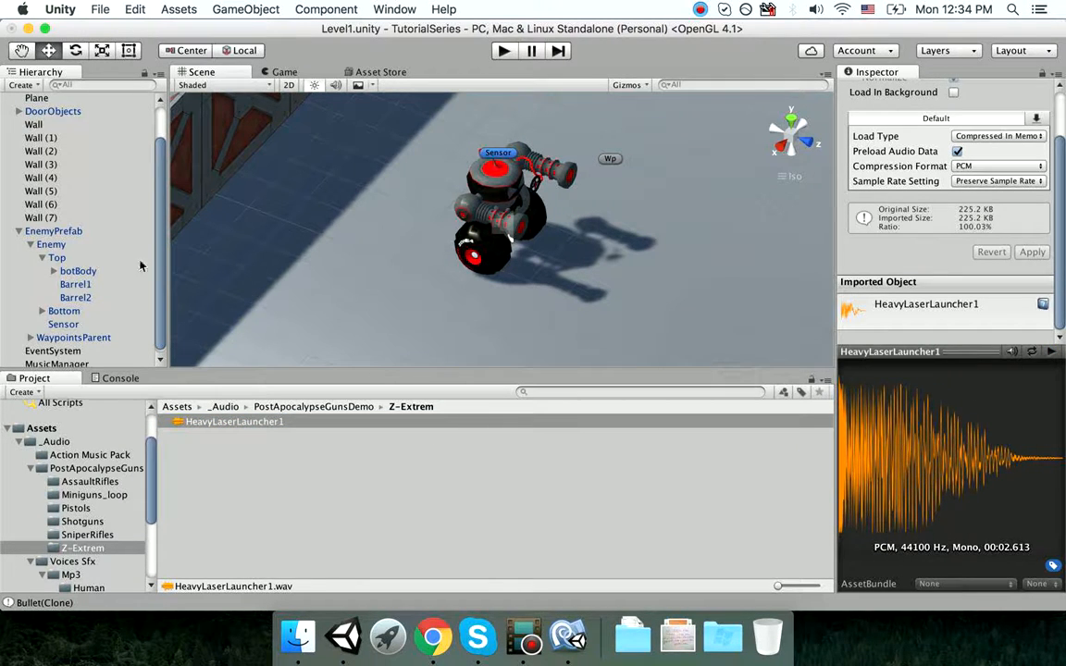
# - Assign HeavyLaserLauncher1 as the audio clip of the enemy's Top object and turn off Play On Awake
pyautogui.click(80, 270)
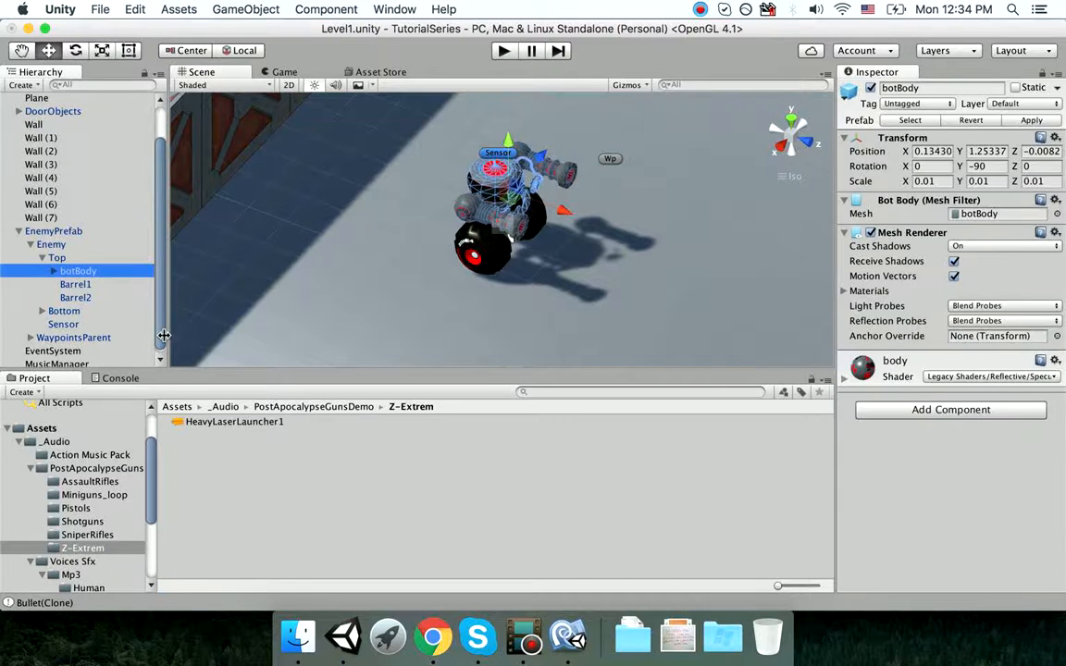
pyautogui.click(70, 260)
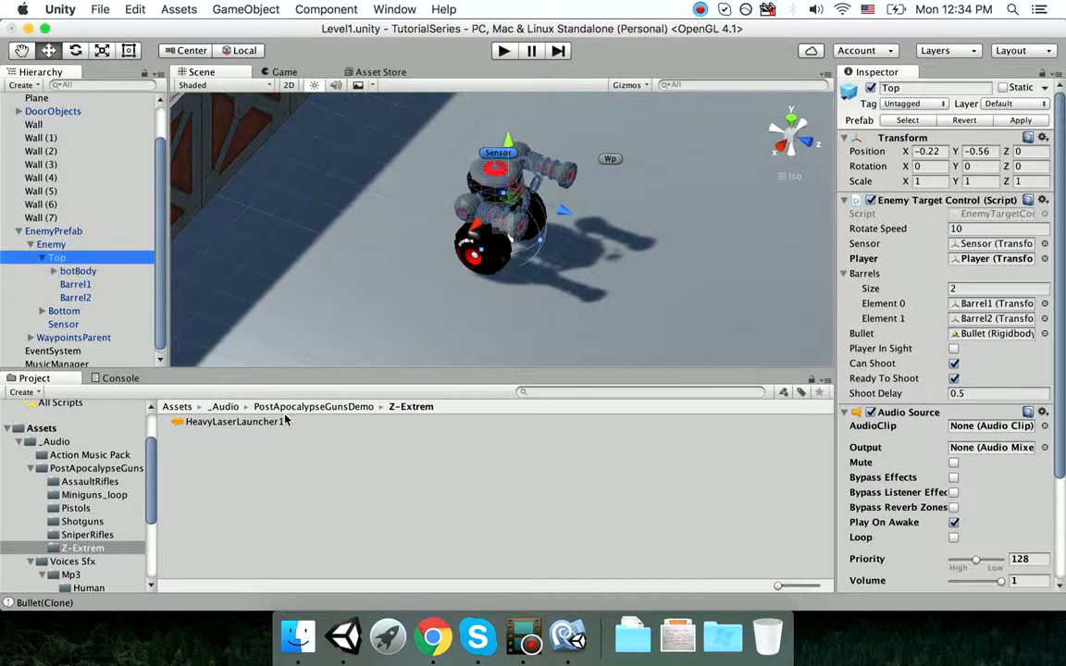
pyautogui.moveTo(226, 422); pyautogui.dragTo(995, 427)
pyautogui.click(954, 523)
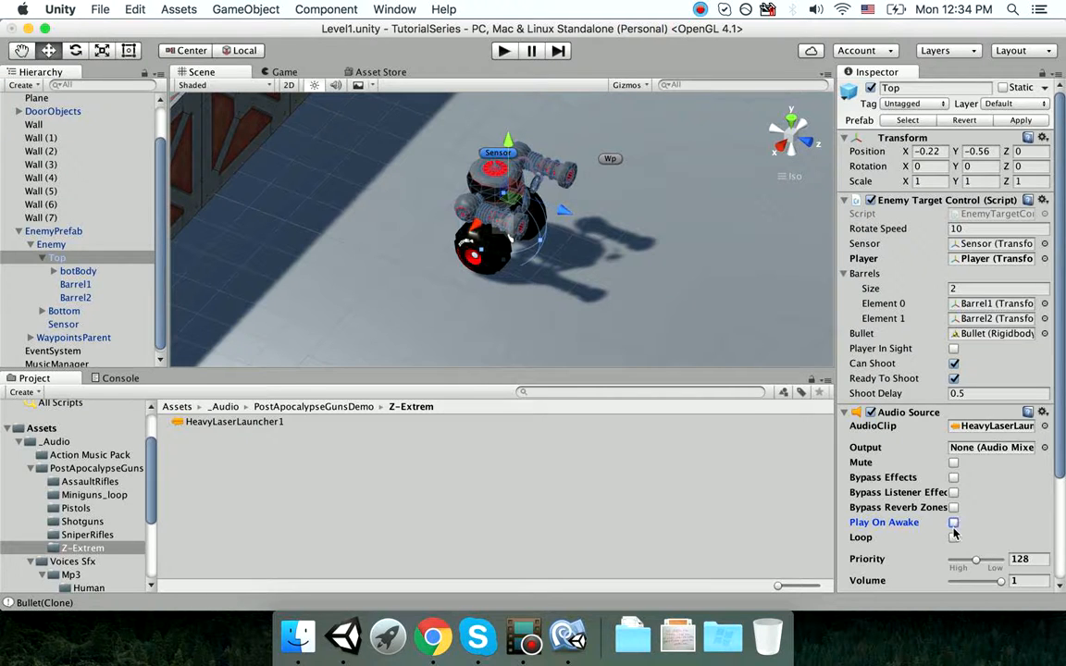
# - Open the EnemyTargetControl script, declare the field "public AudioSource ASGuns;" below shootDelay, and save the script
pyautogui.doubleClick(997, 216)
pyautogui.scroll(15, 146, 321)
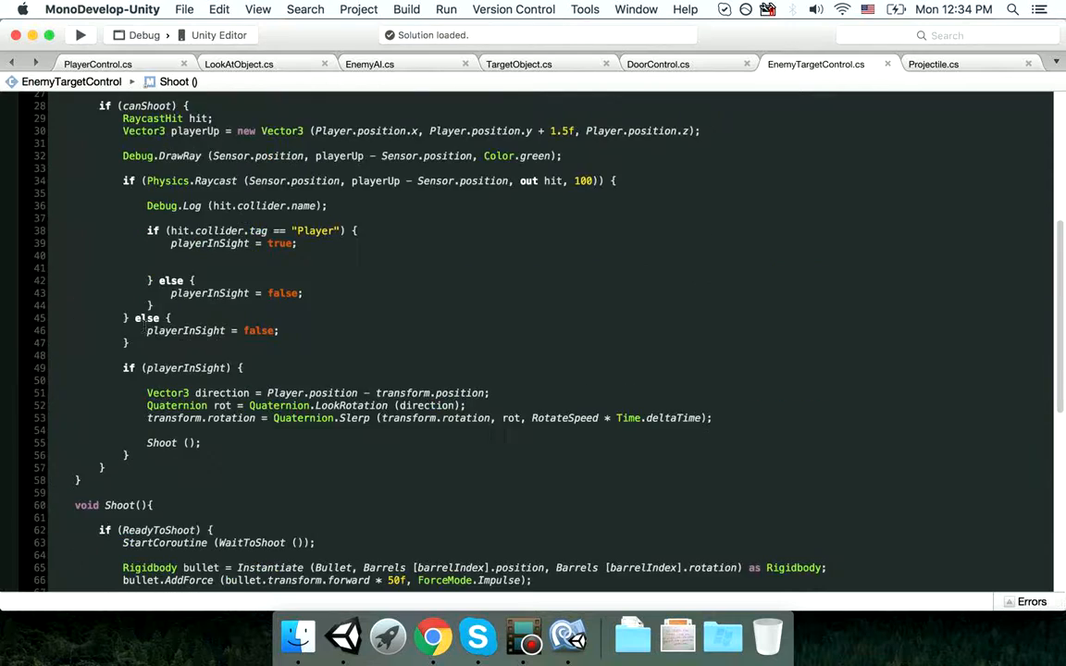
pyautogui.click(323, 343)
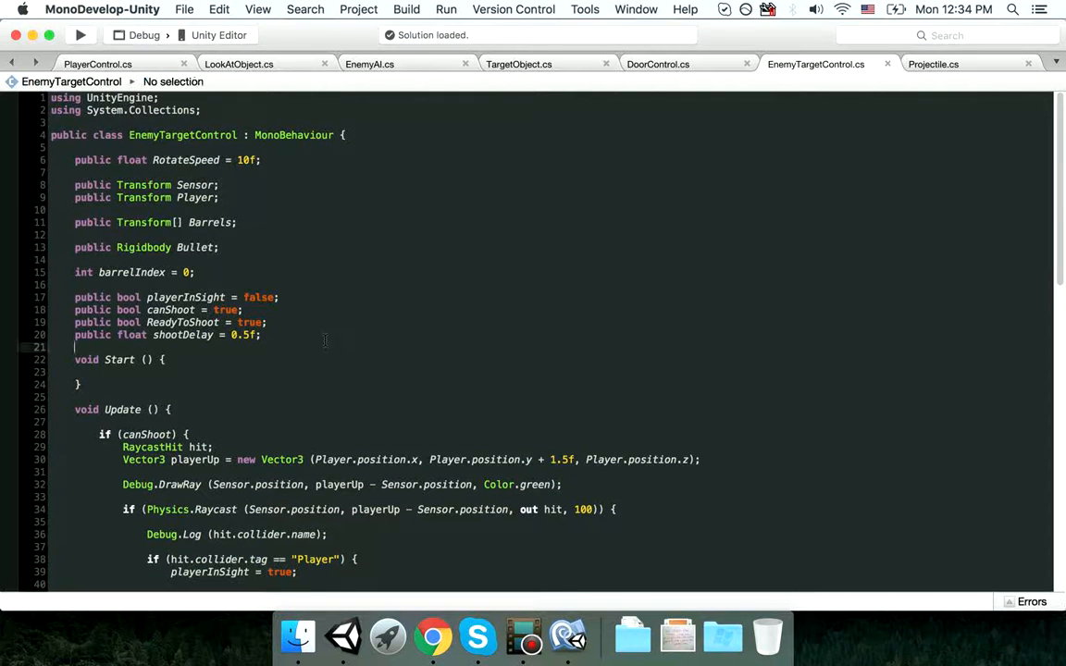
pyautogui.press('Return')
pyautogui.press('Return')
pyautogui.write('public AudioS')
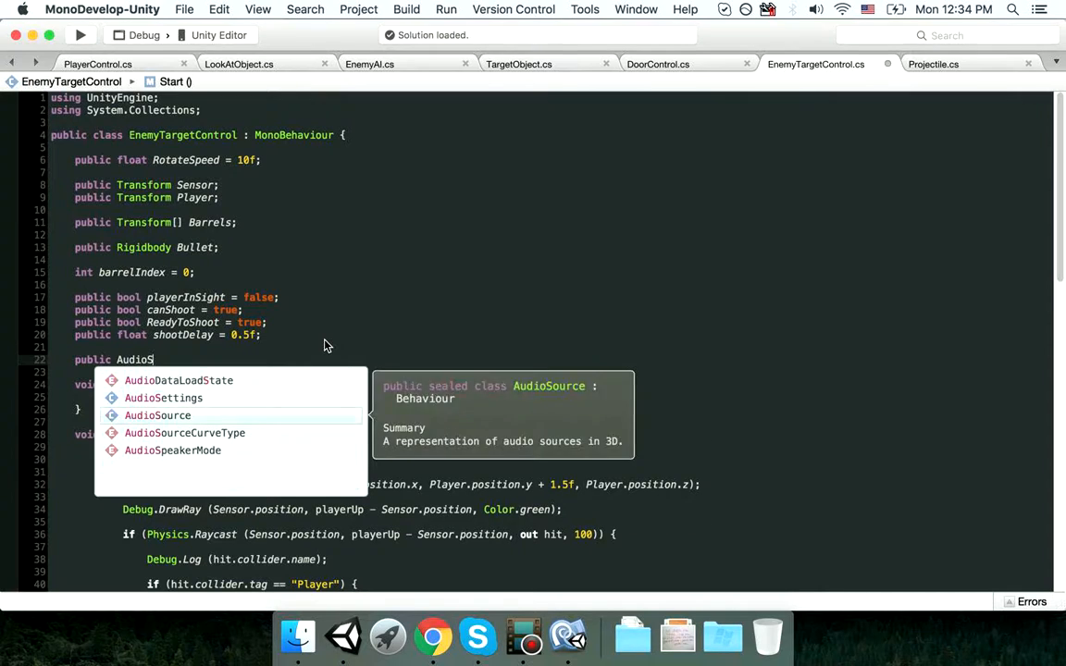
pyautogui.press('Return')
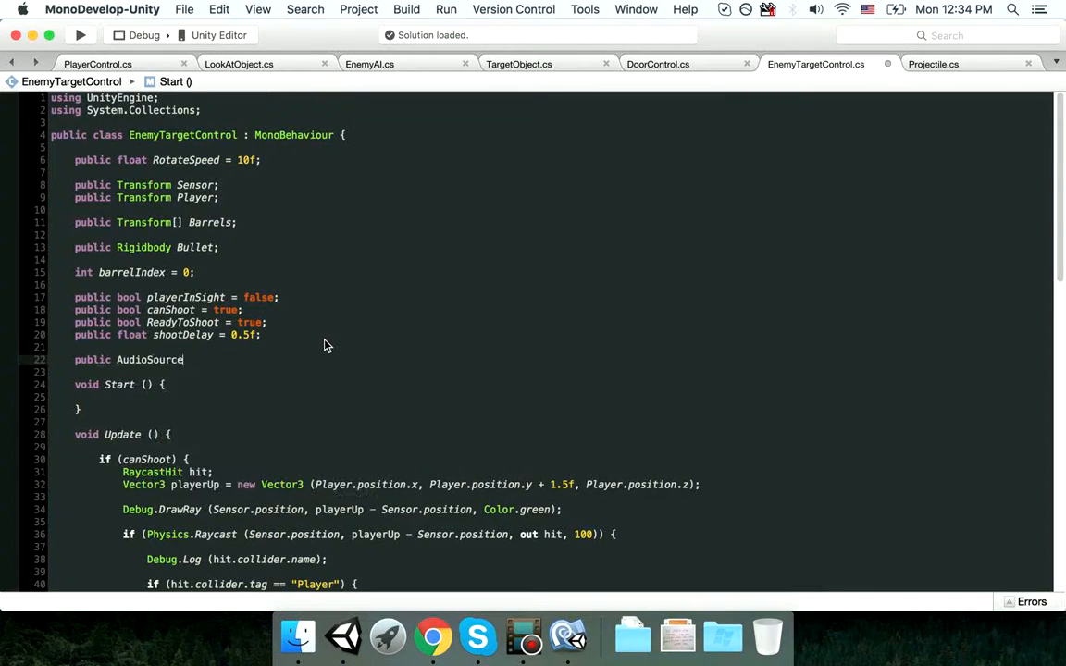
pyautogui.write('ASGuns;')
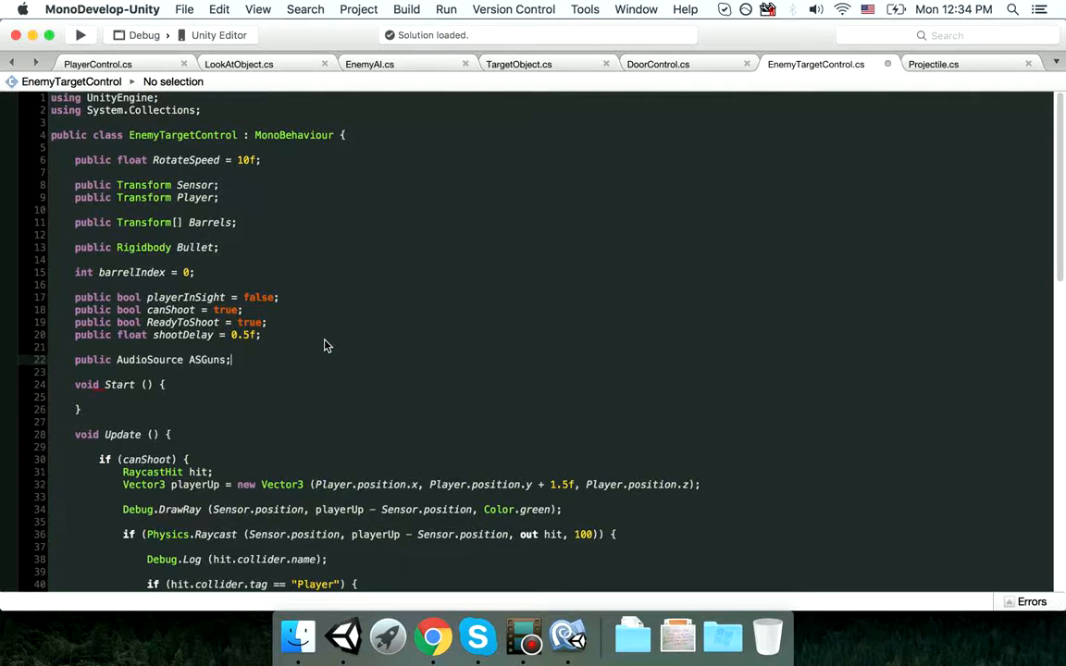
pyautogui.press('super+s')
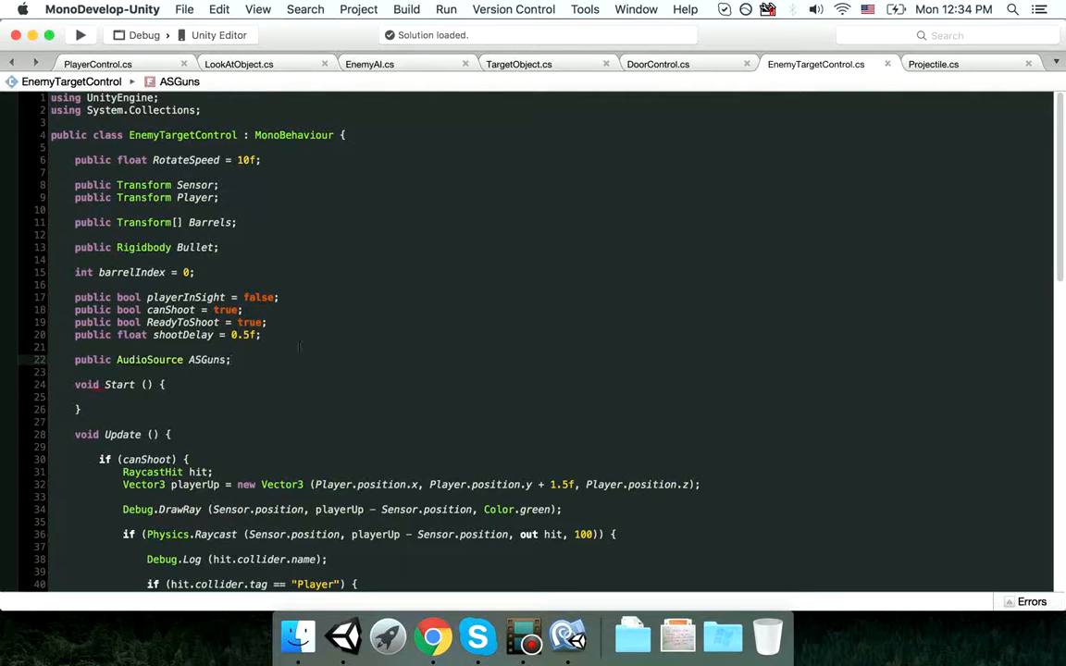
# - Add the line "ASGuns = GetComponent<AudioSource> ();" inside the Start method of EnemyTargetControl
pyautogui.doubleClick(211, 359)
pyautogui.click(343, 637)
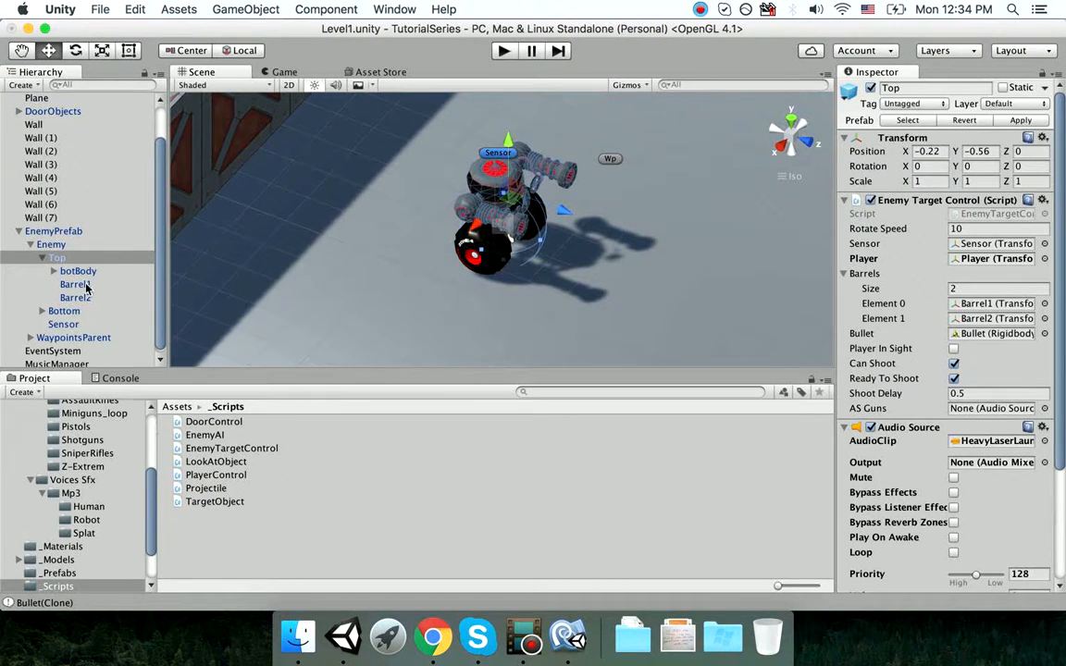
pyautogui.click(567, 636)
pyautogui.click(289, 394)
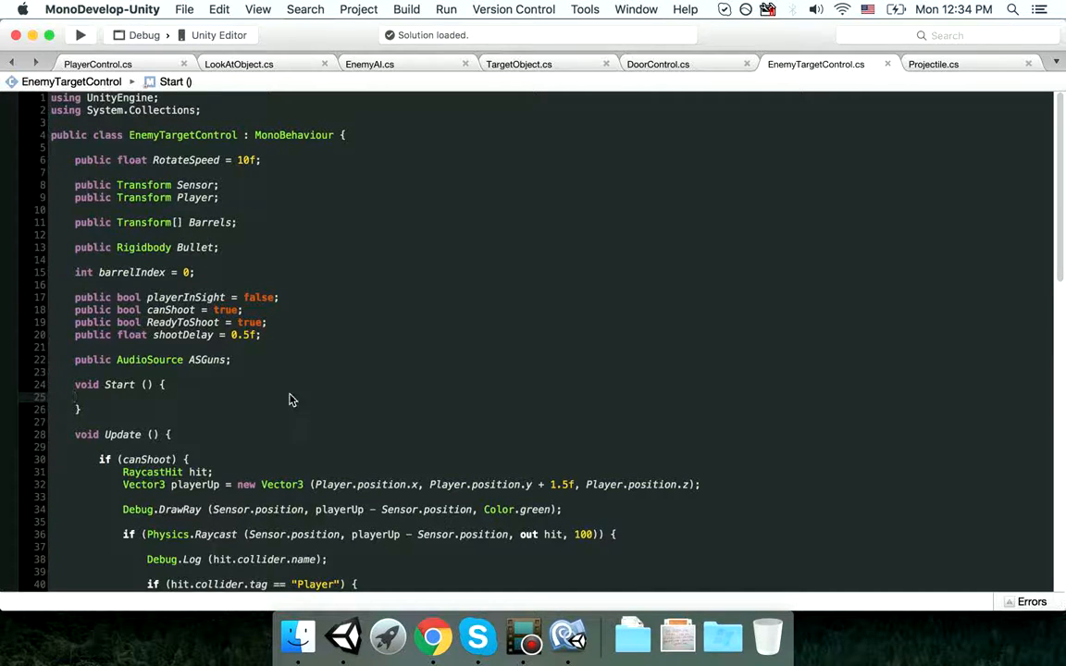
pyautogui.write('AS')
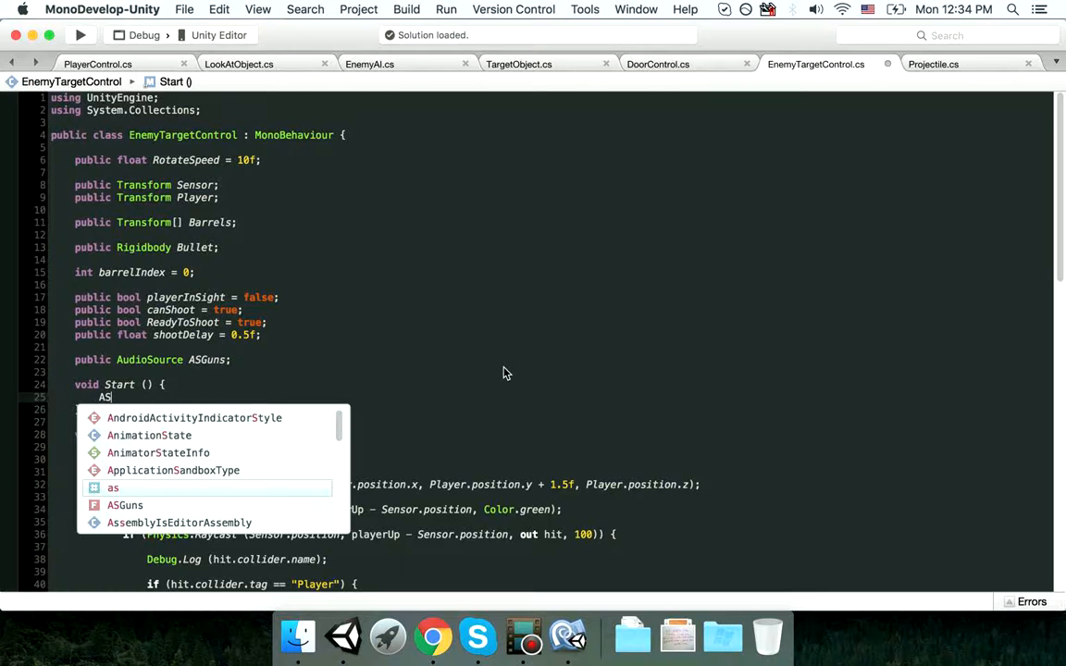
pyautogui.write('Guns = G')
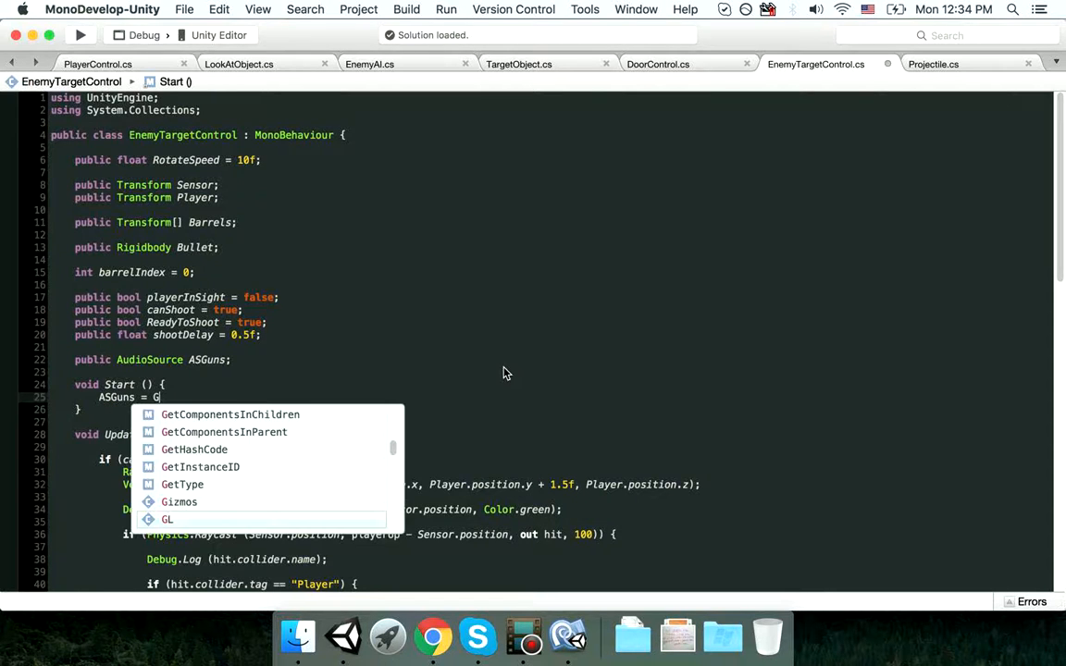
pyautogui.write('etComponent<')
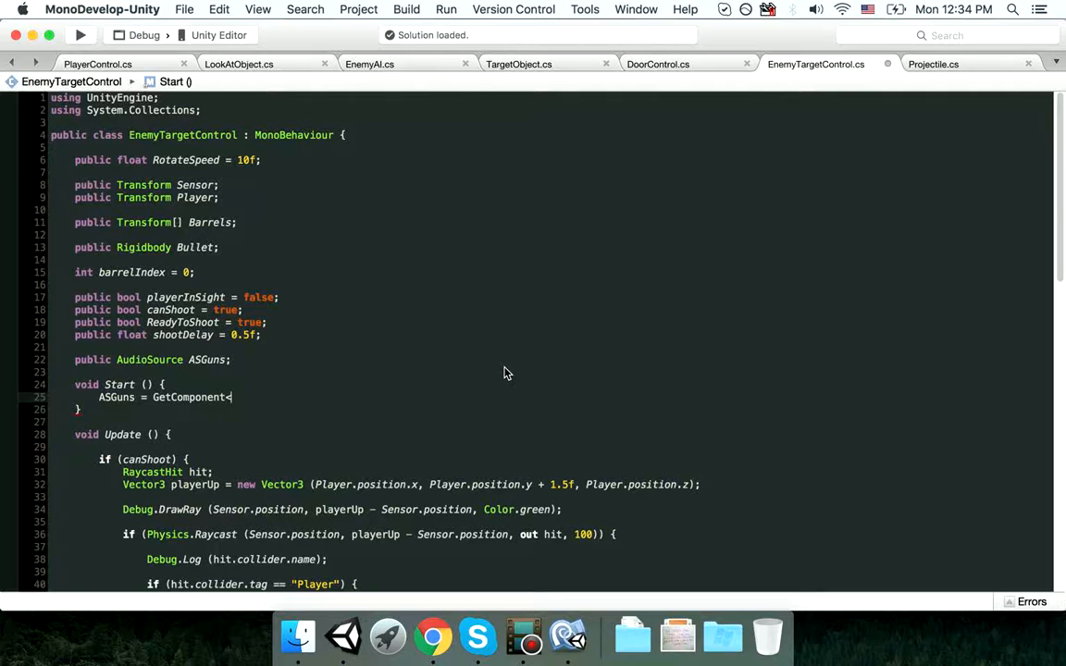
pyautogui.write('Audio')
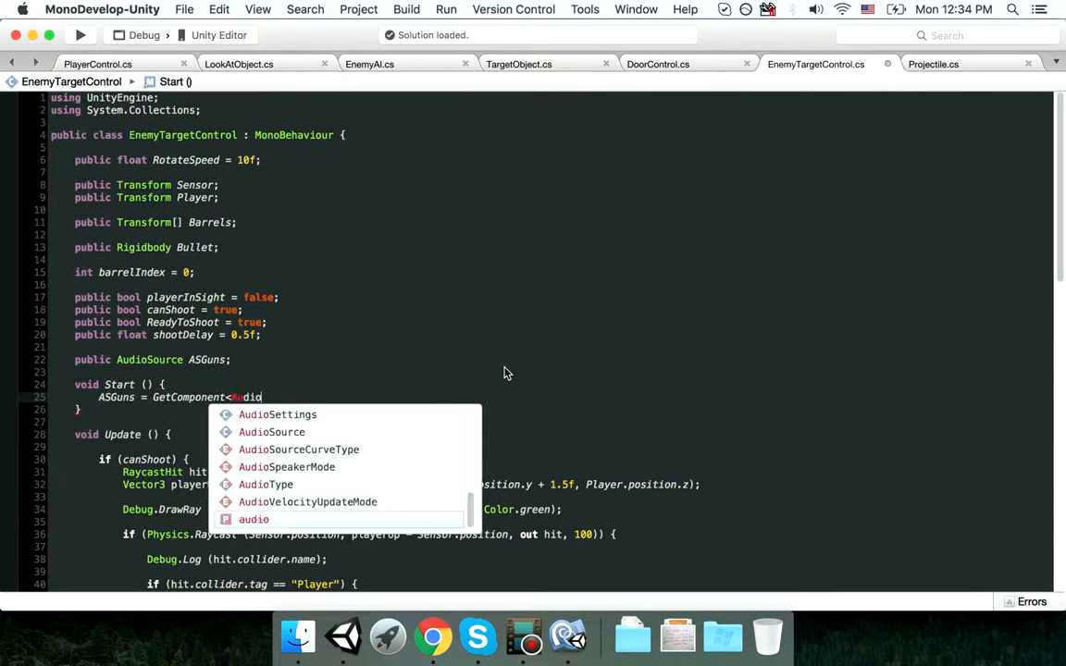
pyautogui.write('s')
pyautogui.press('Return')
pyautogui.write('> ();')
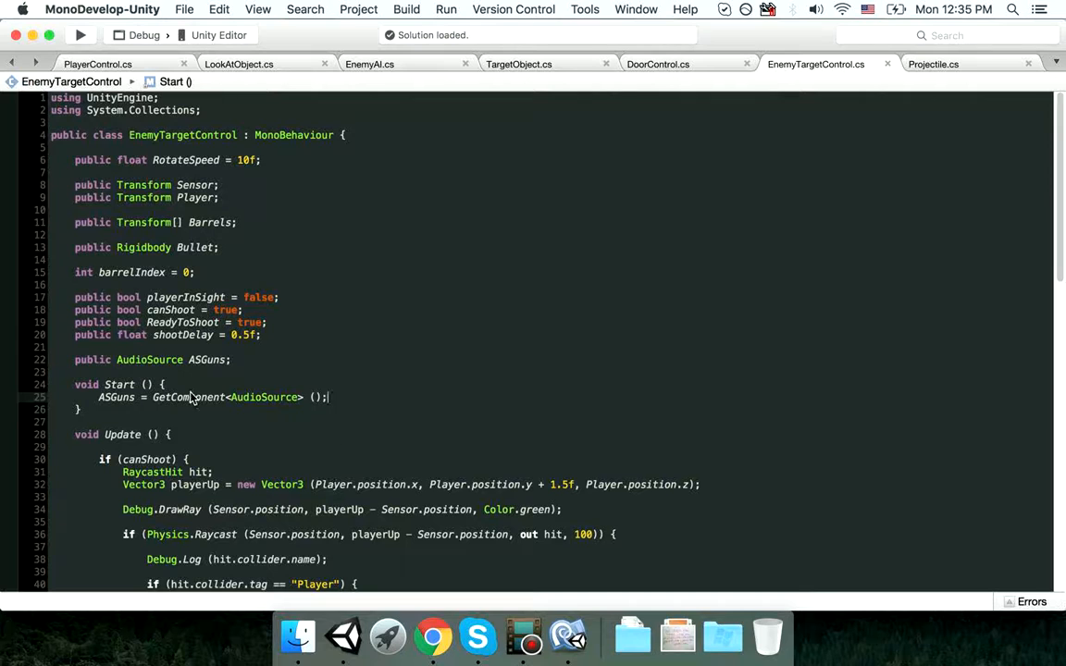
# - Add the line "ASGuns.Play ();" below the StartCoroutine call in the Shoot method of EnemyTargetControl and save the script
pyautogui.scroll(-3, 383, 408)
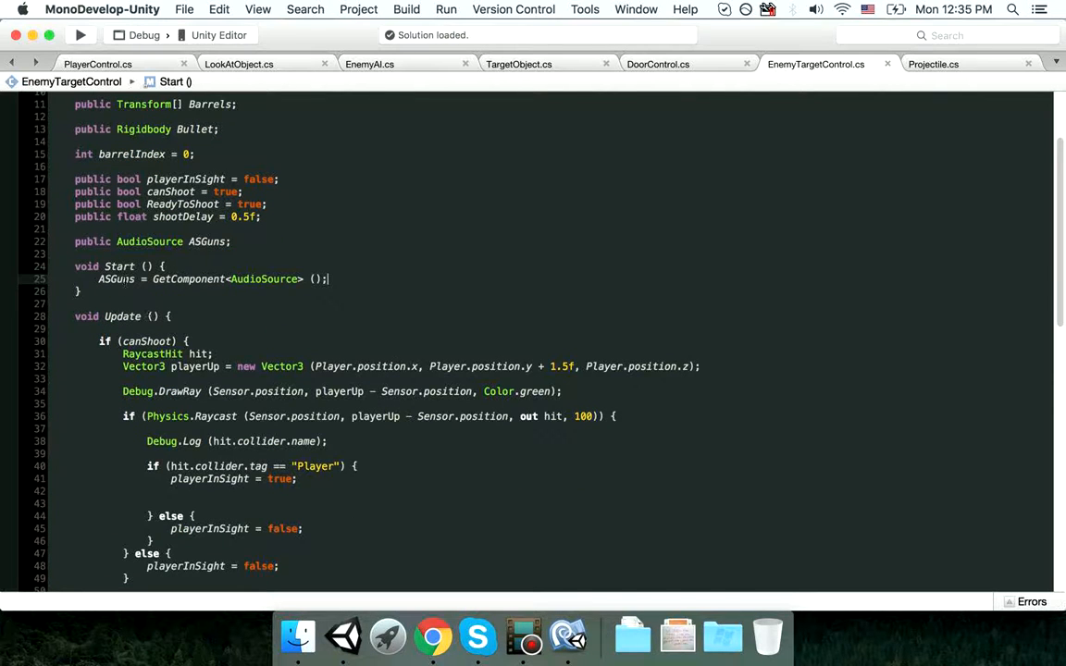
pyautogui.doubleClick(119, 278)
pyautogui.scroll(-7, 95, 290)
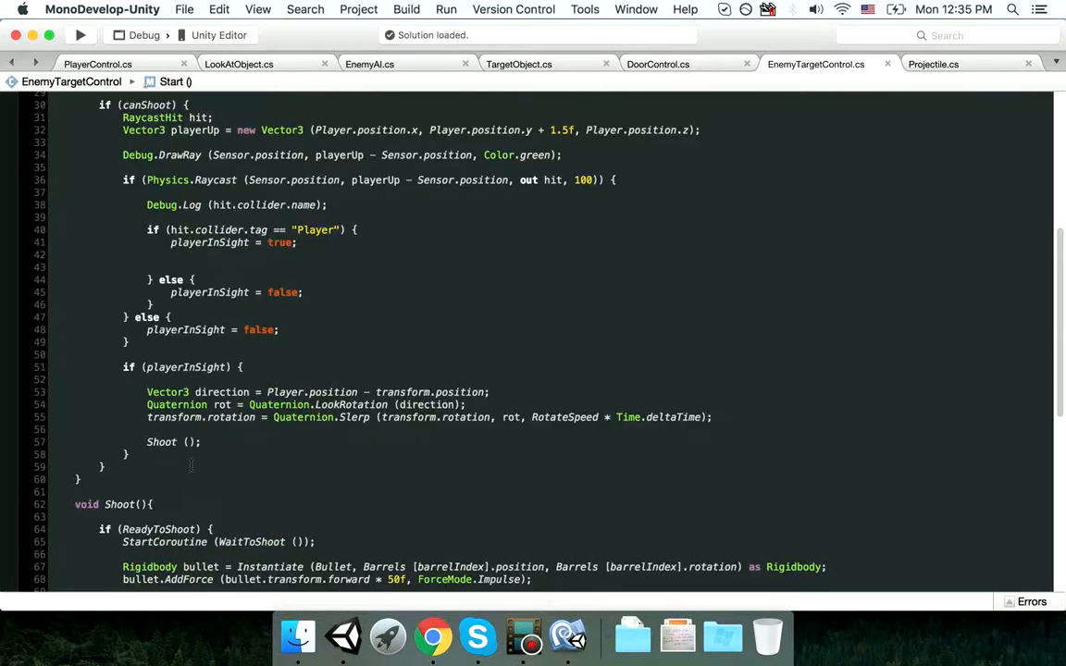
pyautogui.scroll(-4, 127, 383)
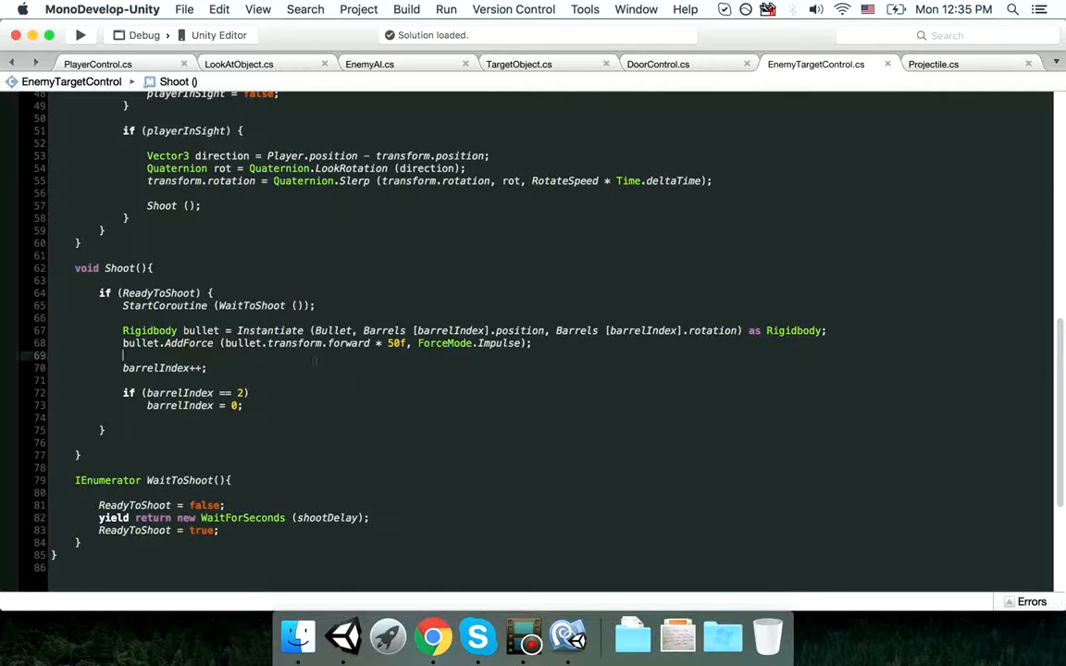
pyautogui.click(289, 382)
pyautogui.click(290, 319)
pyautogui.write('ASGuns.Pla')
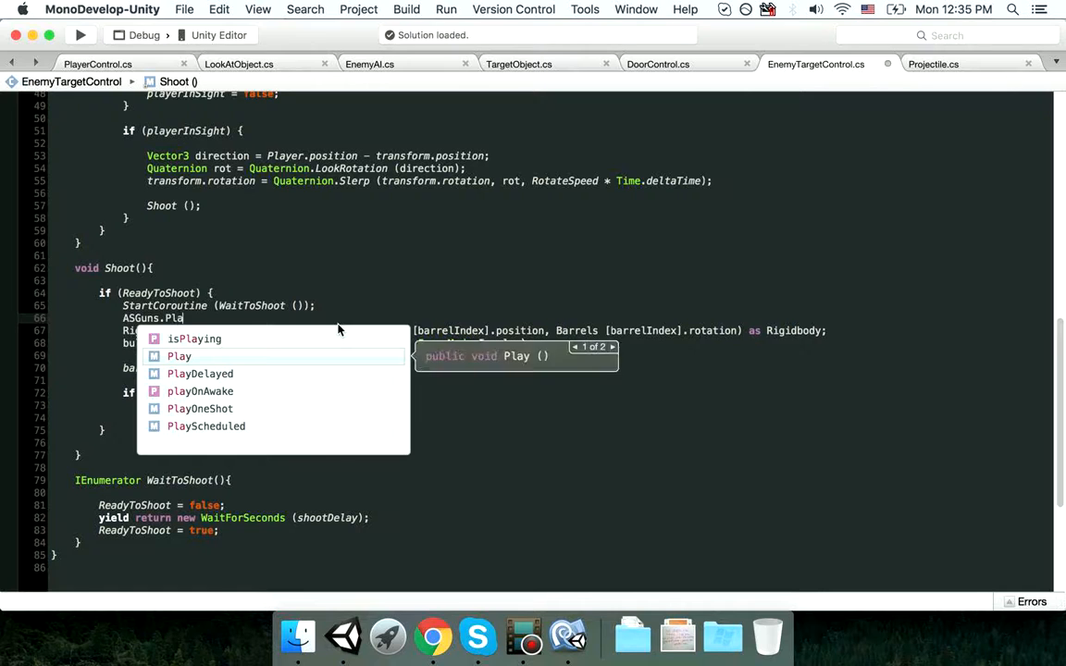
pyautogui.press('Return')
pyautogui.write('();')
pyautogui.press('super+s')
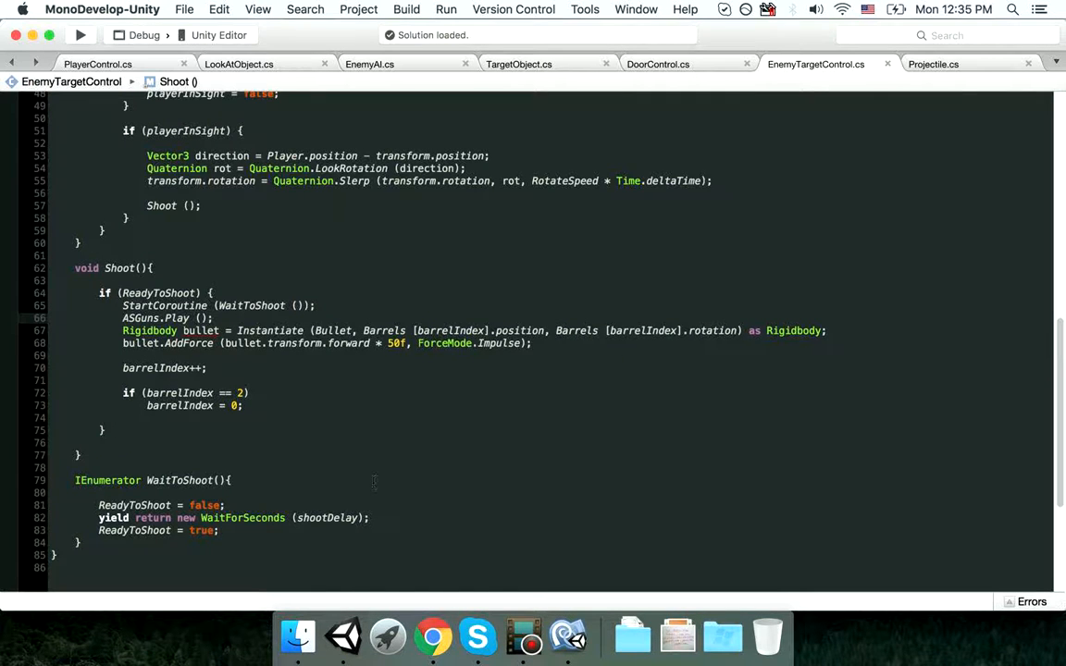
# - Switch to Unity and play-test the level, running the player around the wall into the enemy's line of fire, then stop the game
pyautogui.click(344, 636)
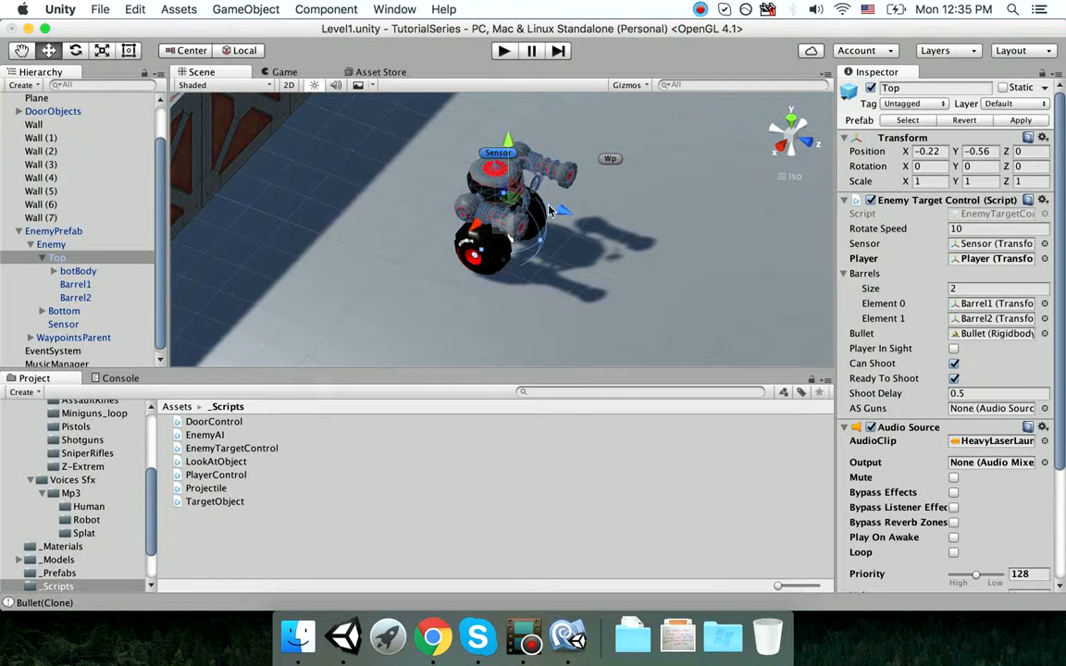
pyautogui.click(502, 52)
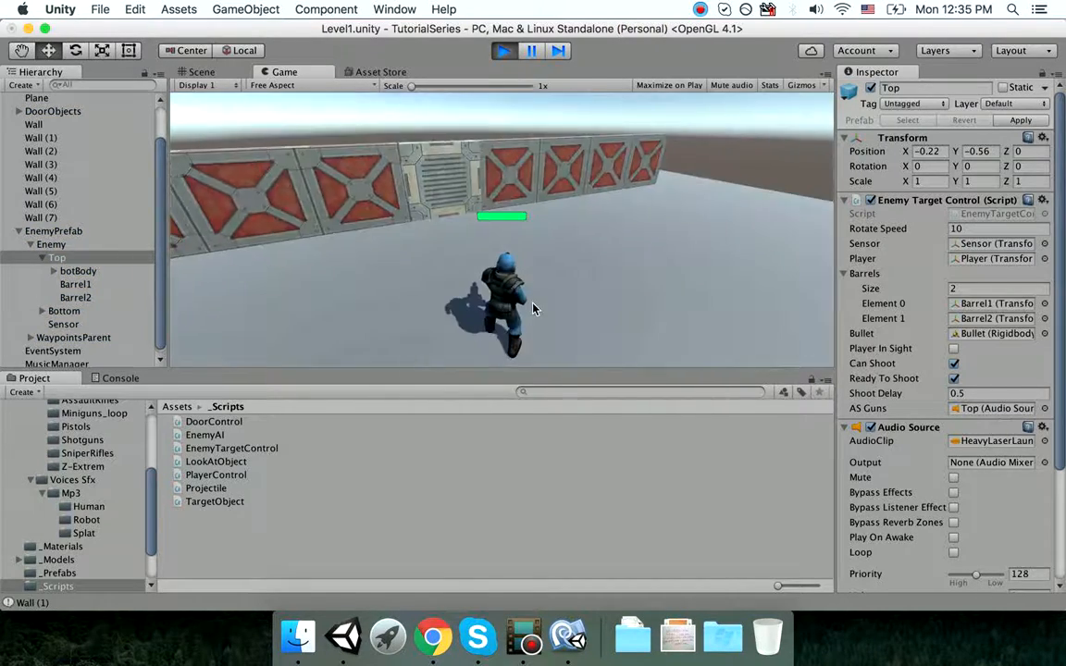
pyautogui.press('w')
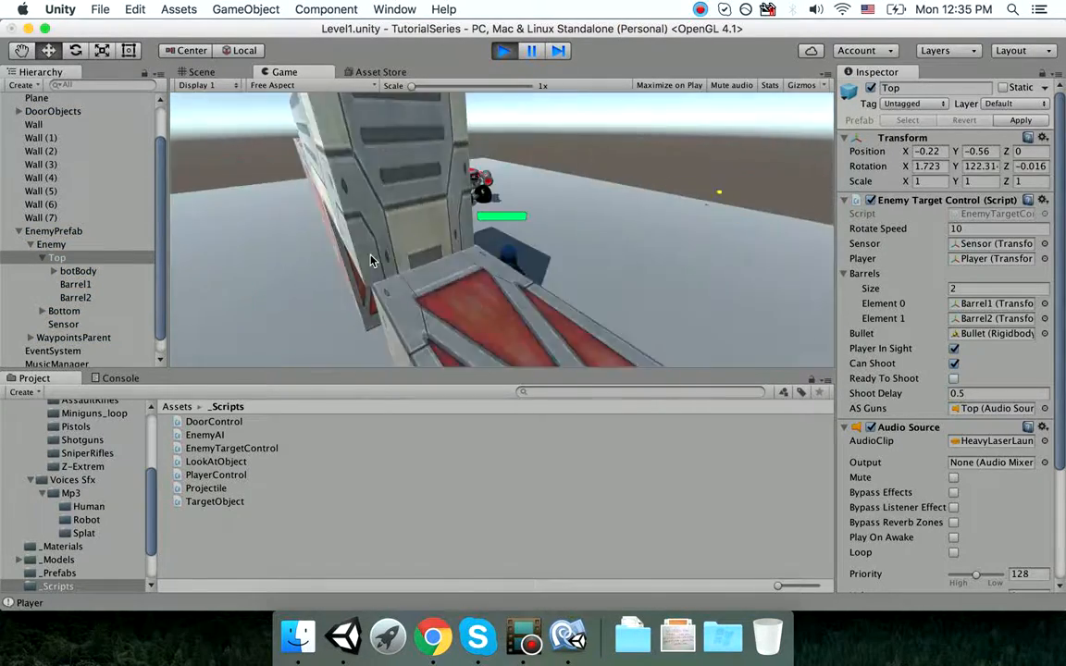
pyautogui.press('d')
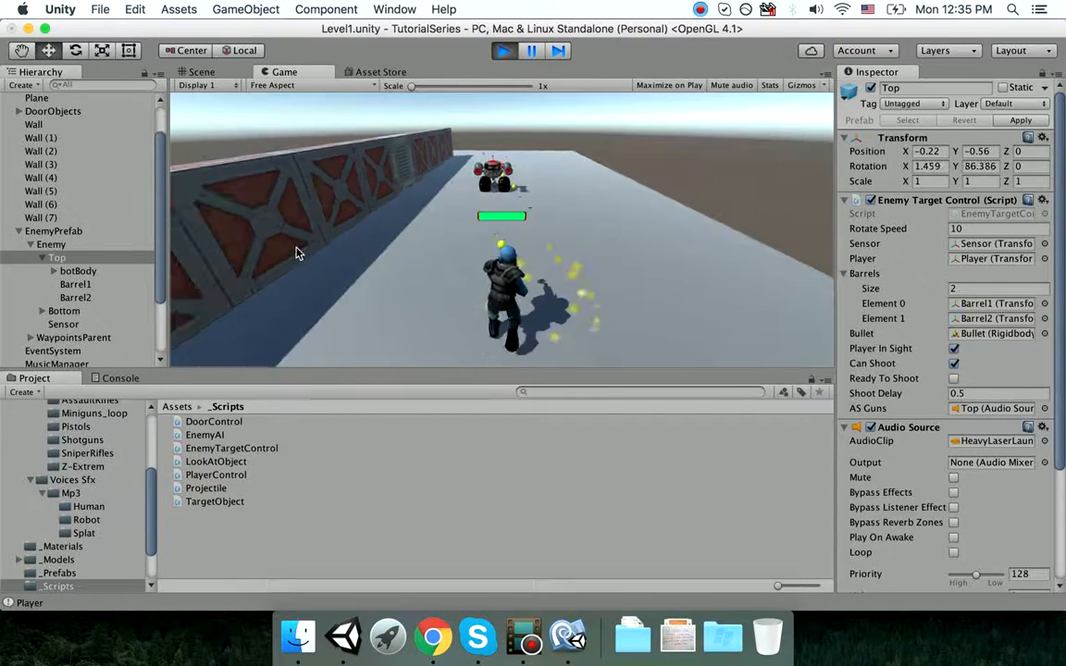
pyautogui.press('a')
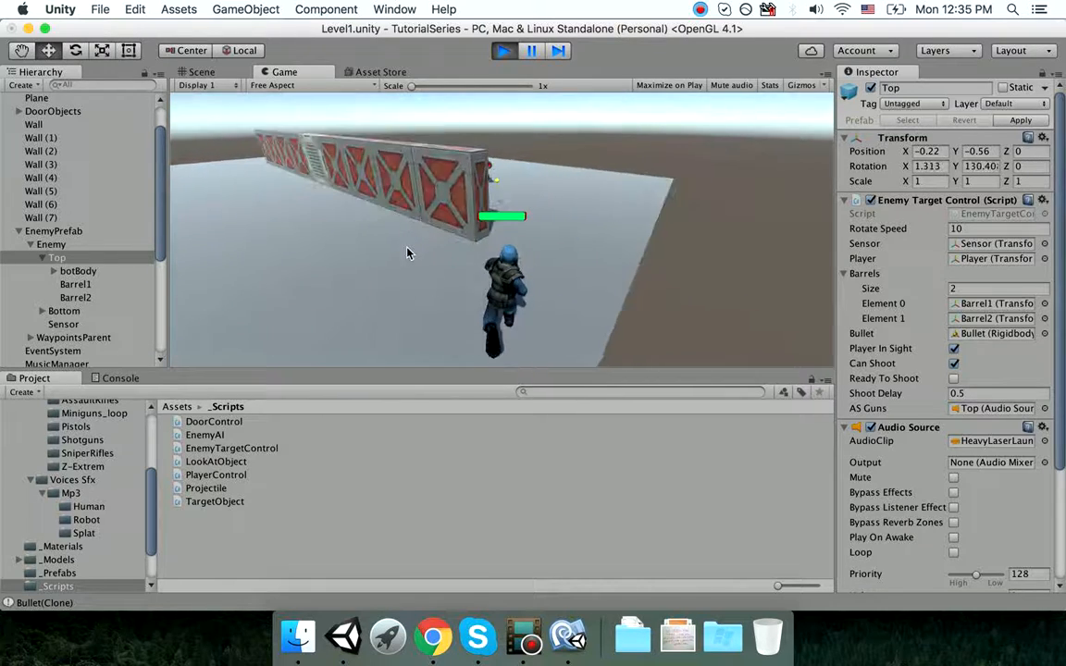
pyautogui.click(503, 50)
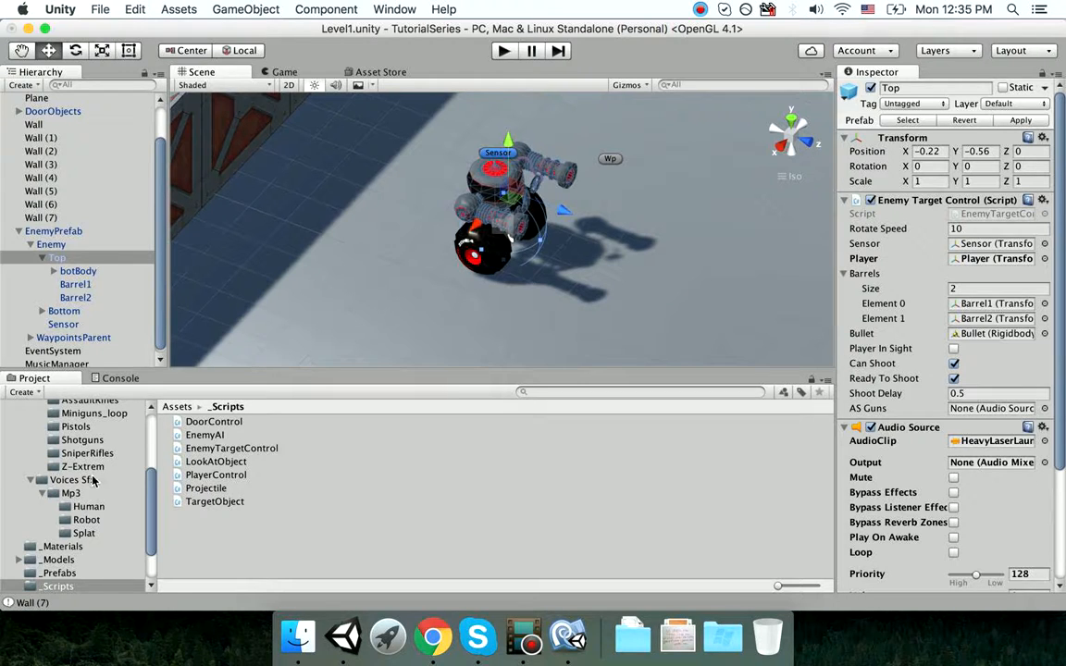
# - Examine the enemy's Top object, its Audio Source settings and the positions of its two gun barrels in the scene
pyautogui.scroll(5, 92, 479)
pyautogui.scroll(-2, 94, 478)
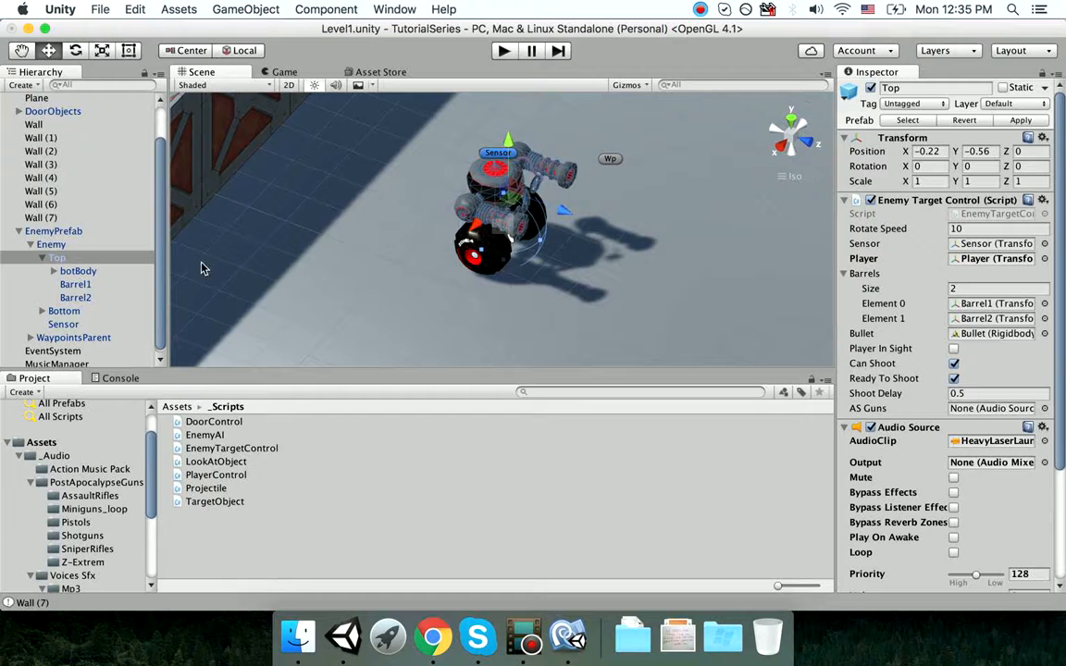
pyautogui.click(93, 244)
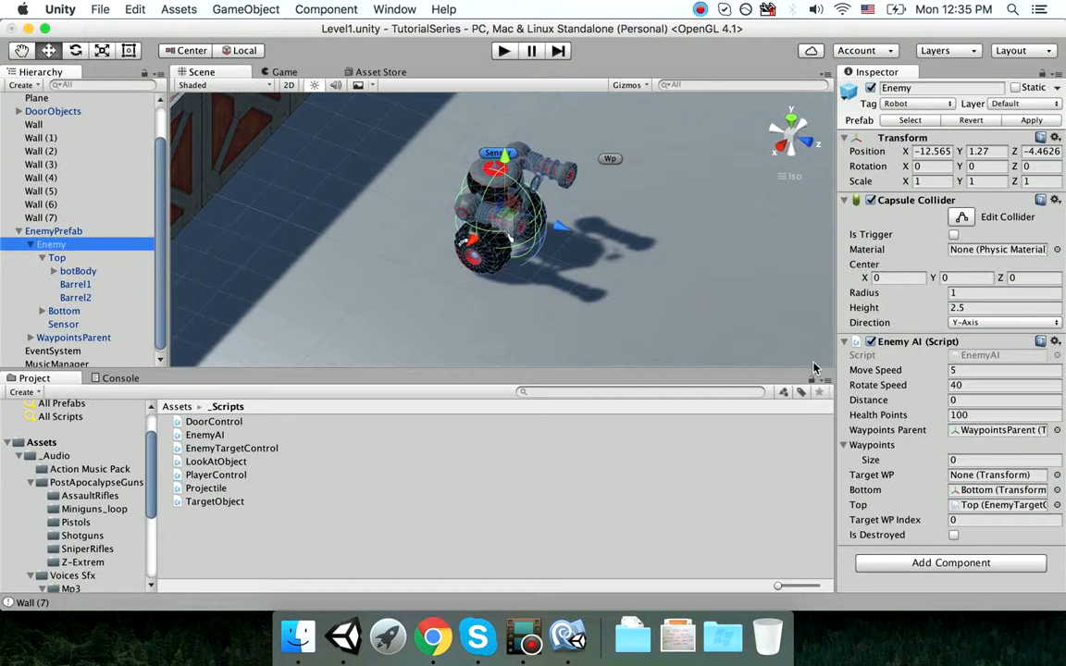
pyautogui.click(112, 260)
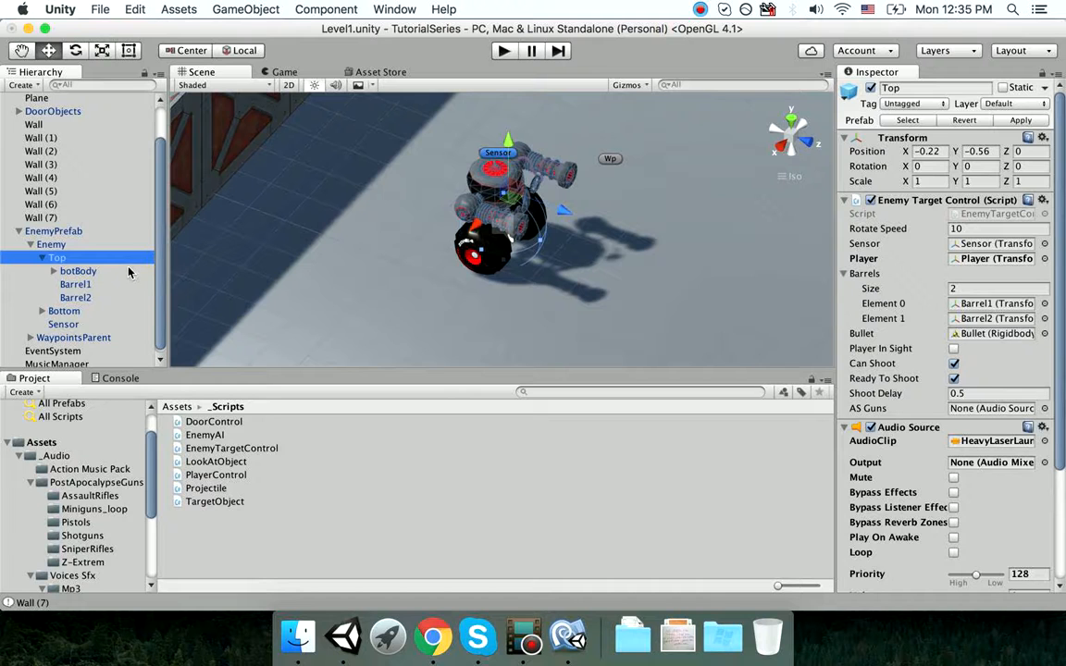
pyautogui.scroll(-5, 920, 419)
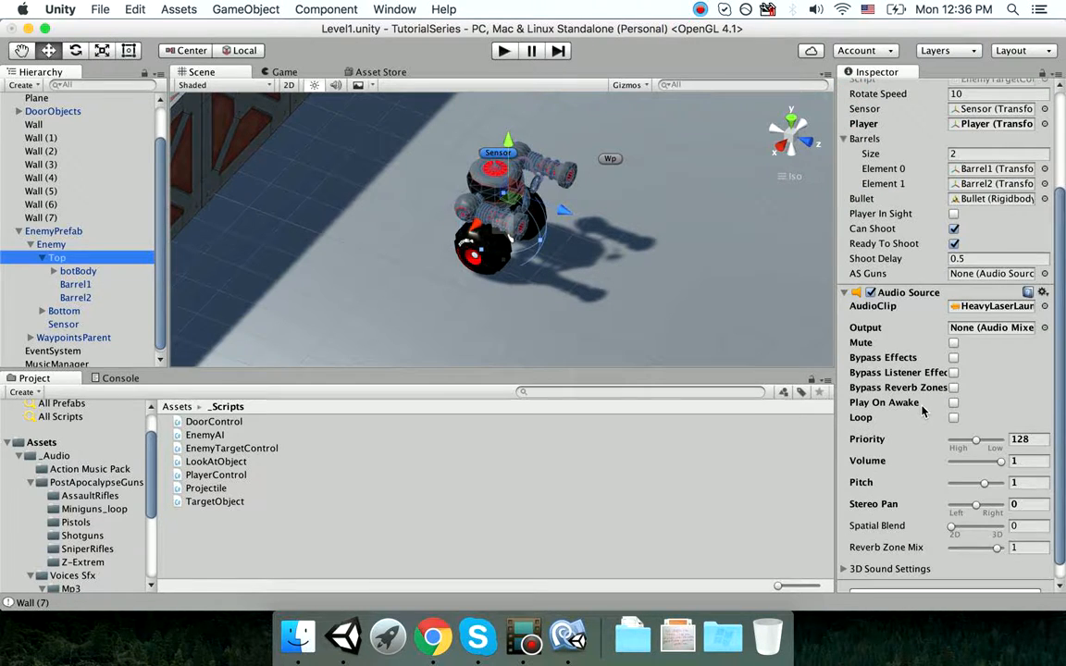
pyautogui.scroll(-1, 922, 412)
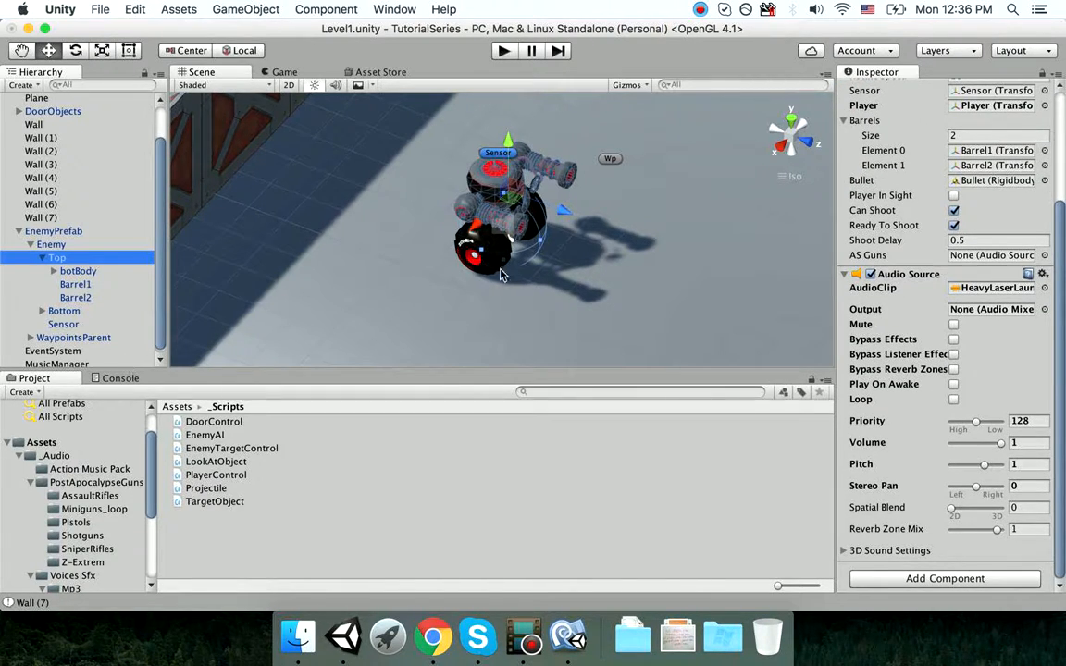
pyautogui.keyDown('alt'); pyautogui.moveTo(500, 275); pyautogui.dragTo(339, 226); pyautogui.keyUp('alt')
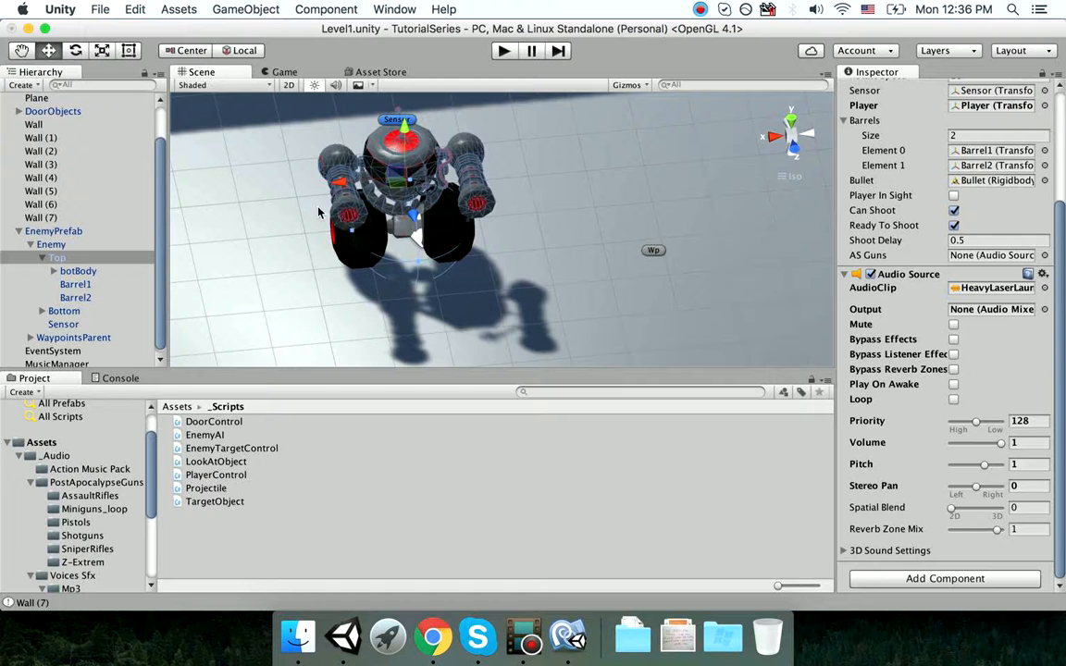
pyautogui.keyDown('alt'); pyautogui.moveTo(340, 226); pyautogui.dragTo(495, 165); pyautogui.keyUp('alt')
pyautogui.moveTo(495, 165); pyautogui.dragTo(518, 210, button='middle')
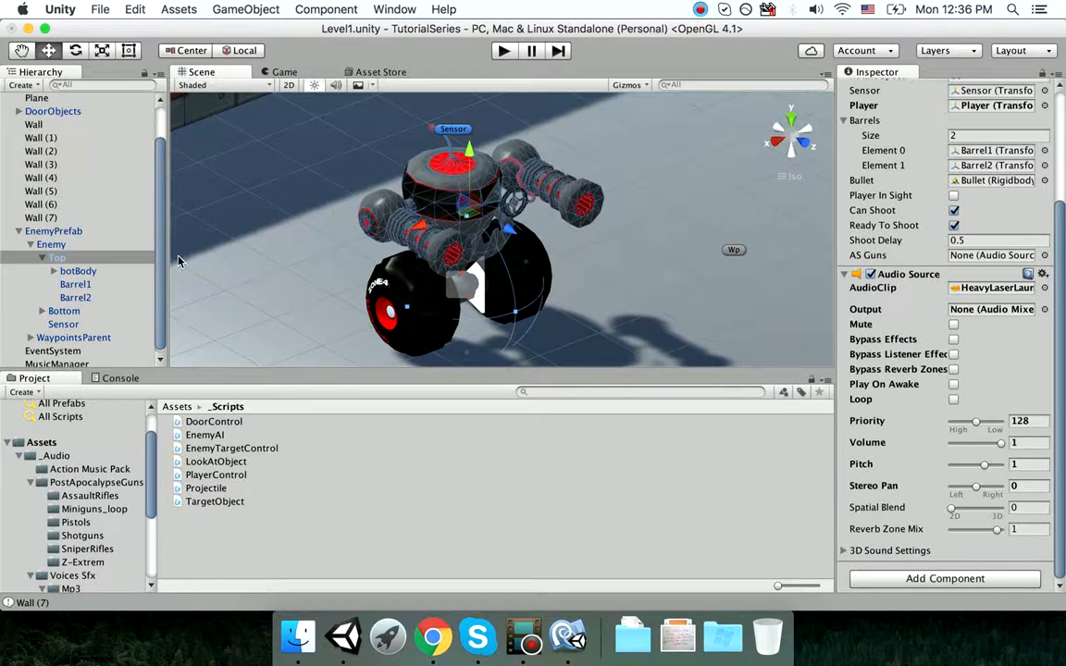
pyautogui.click(81, 258)
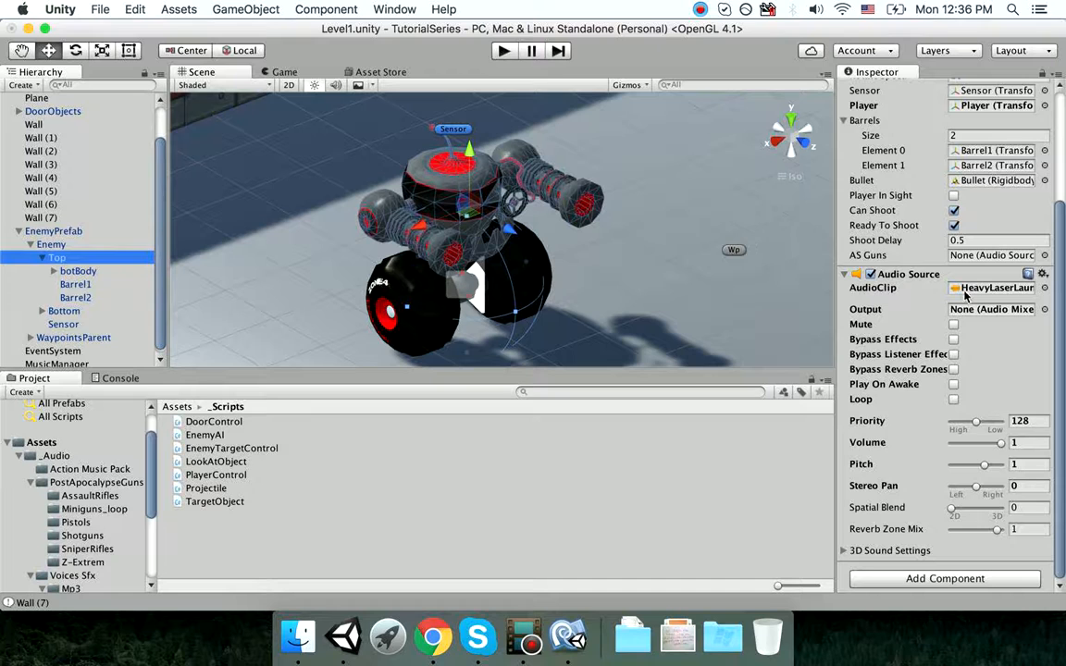
# - Add an Audio Source to Barrel1, assign the HeavyLaserLauncher1 clip from the Z-Extrem folder, and turn off Play On Awake
pyautogui.click(111, 284)
pyautogui.click(948, 210)
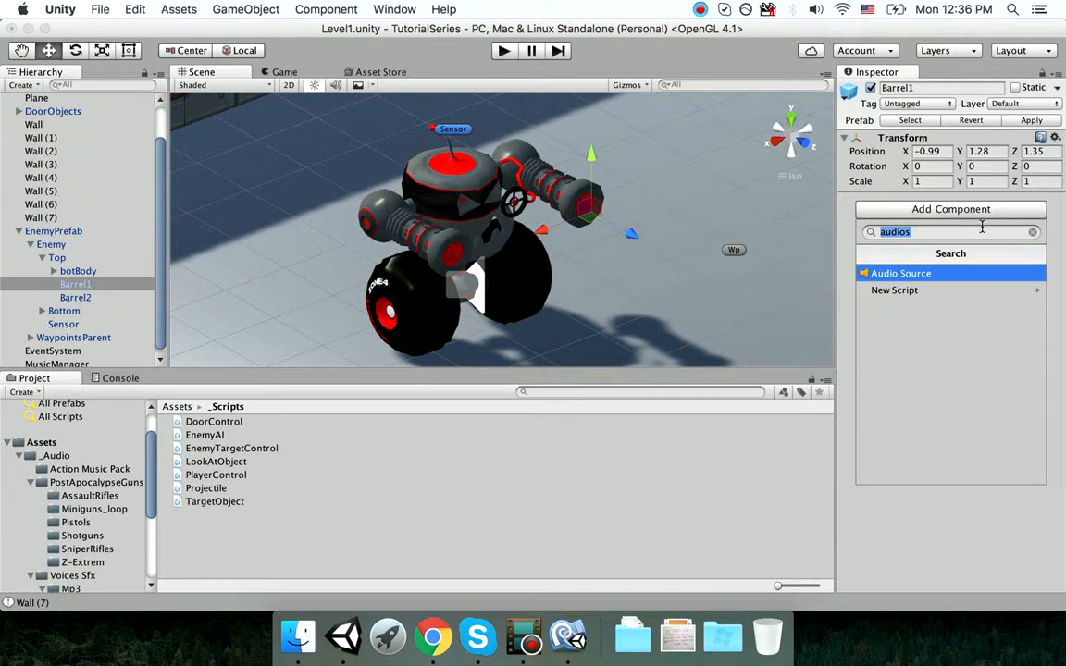
pyautogui.click(957, 274)
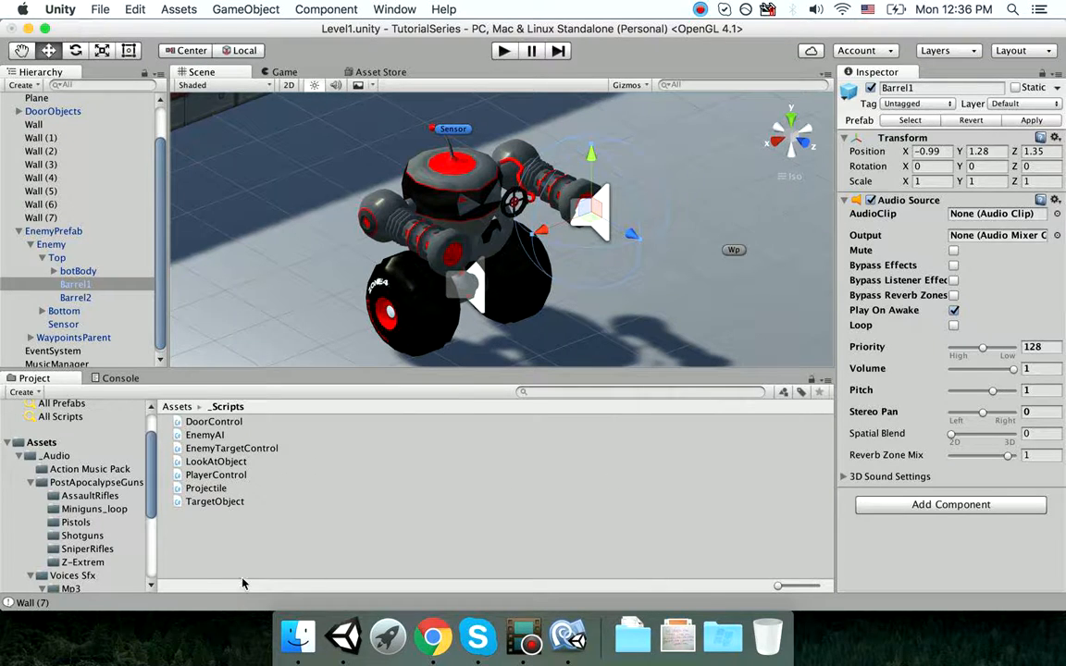
pyautogui.scroll(-3, 92, 489)
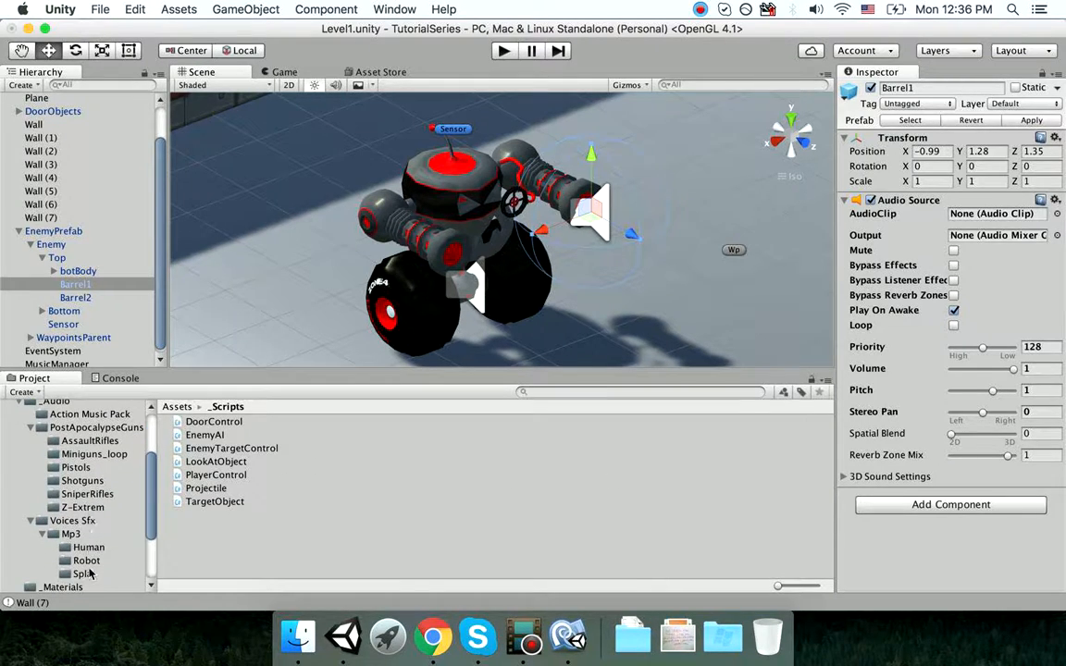
pyautogui.click(82, 507)
pyautogui.moveTo(238, 421); pyautogui.dragTo(974, 214)
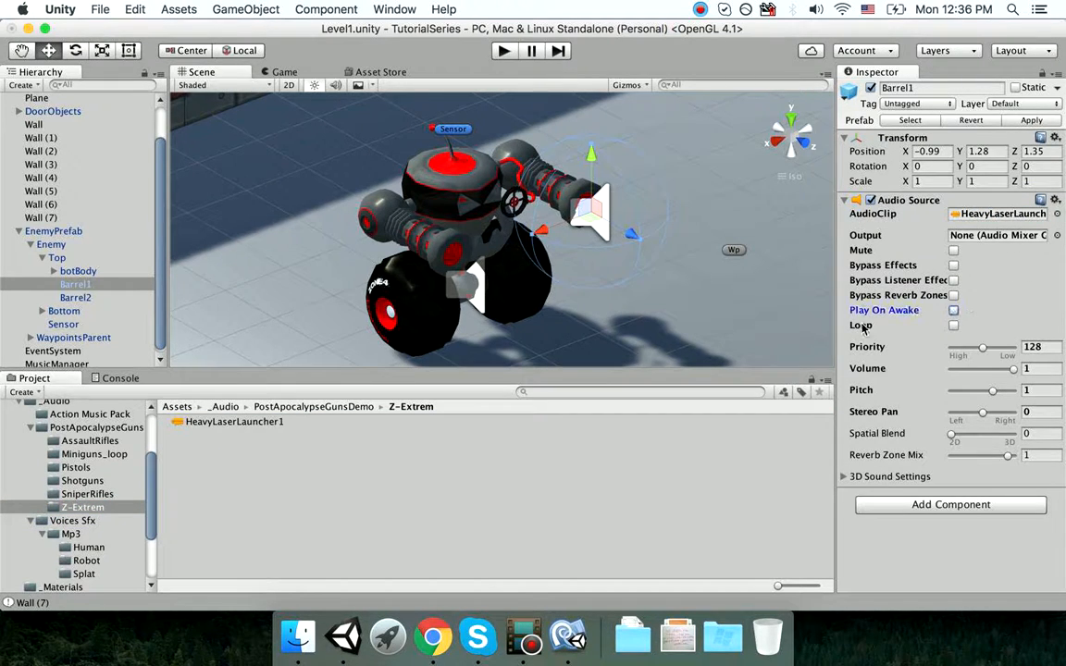
# - Open the EnemyTargetControl script from the enemy's Top object and go to its field declarations
pyautogui.click(93, 258)
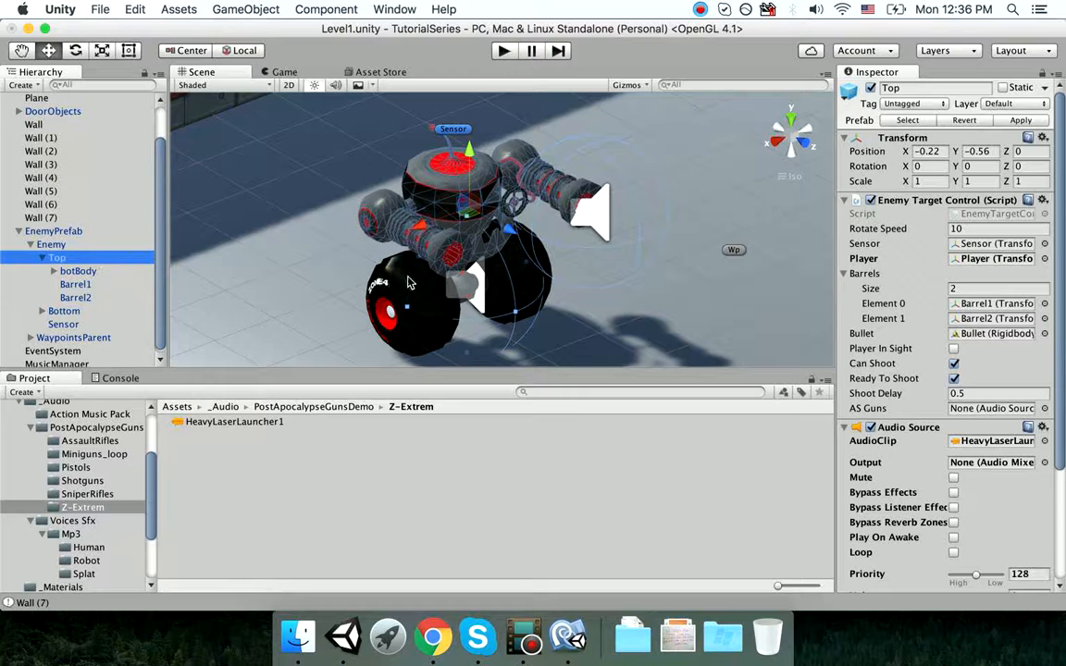
pyautogui.scroll(-2, 904, 455)
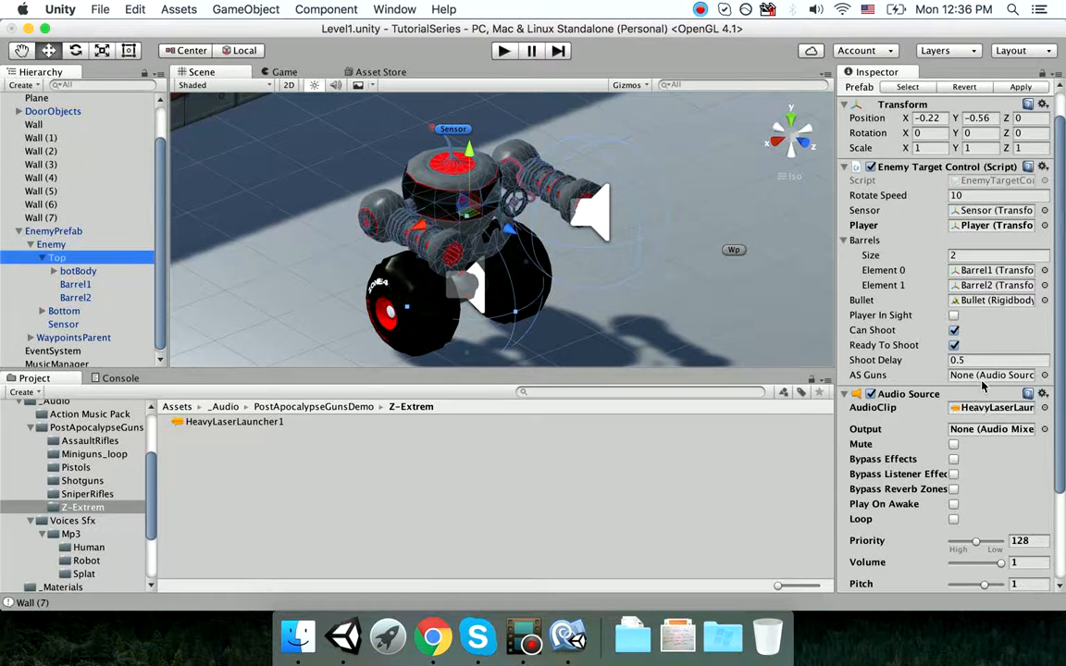
pyautogui.doubleClick(998, 180)
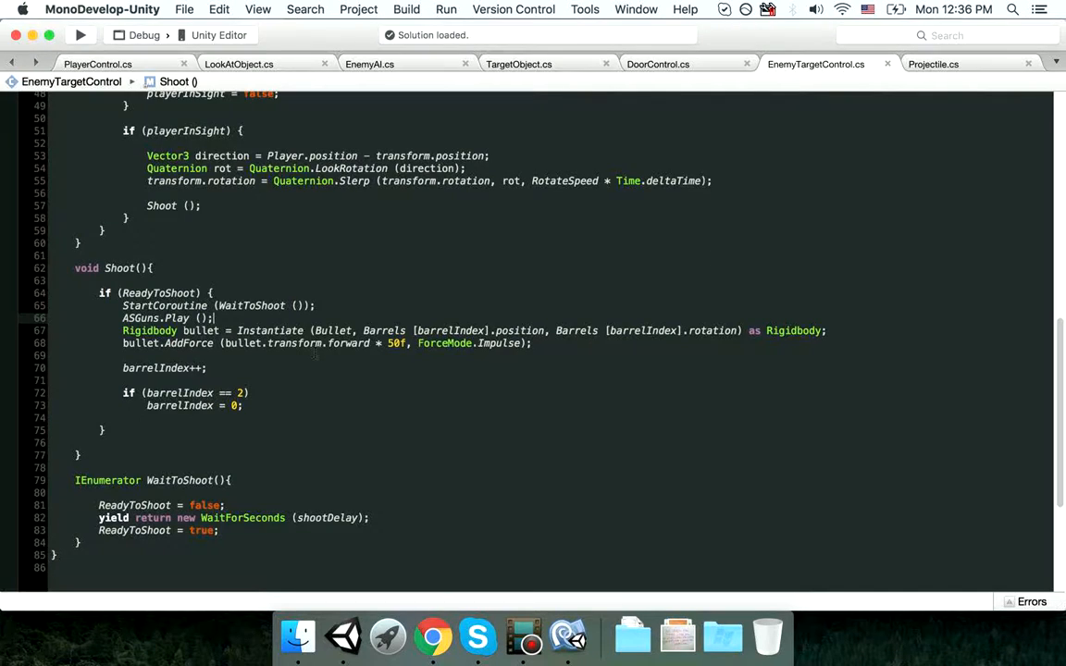
pyautogui.scroll(15, 314, 355)
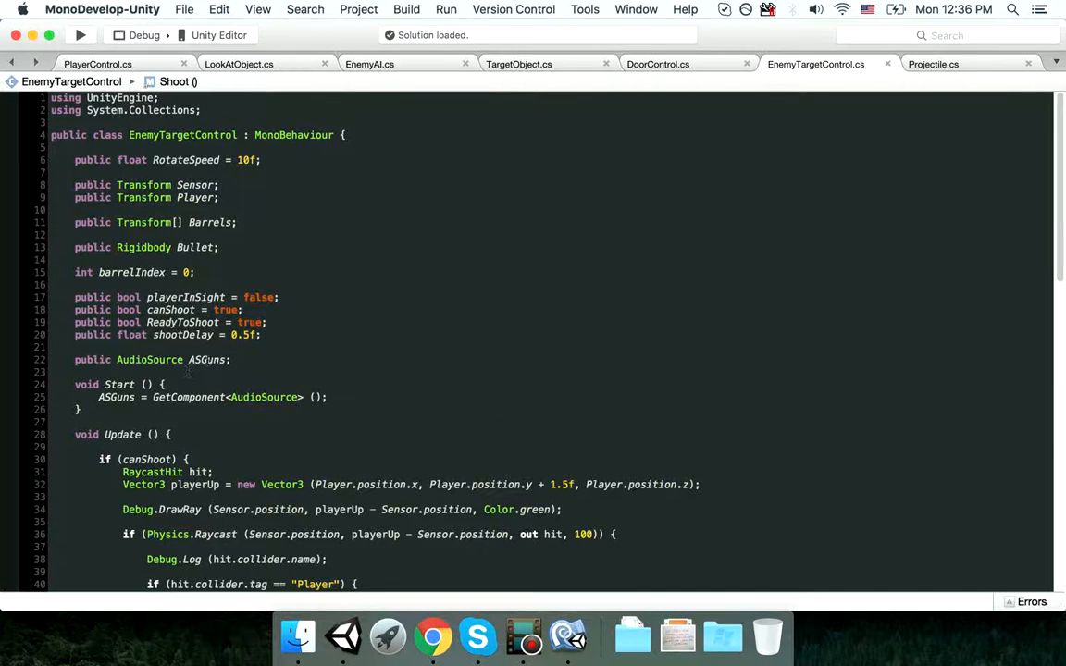
# - Comment out the ASGuns GetComponent line inside the Start method
pyautogui.scroll(-3, 136, 366)
pyautogui.click(100, 280)
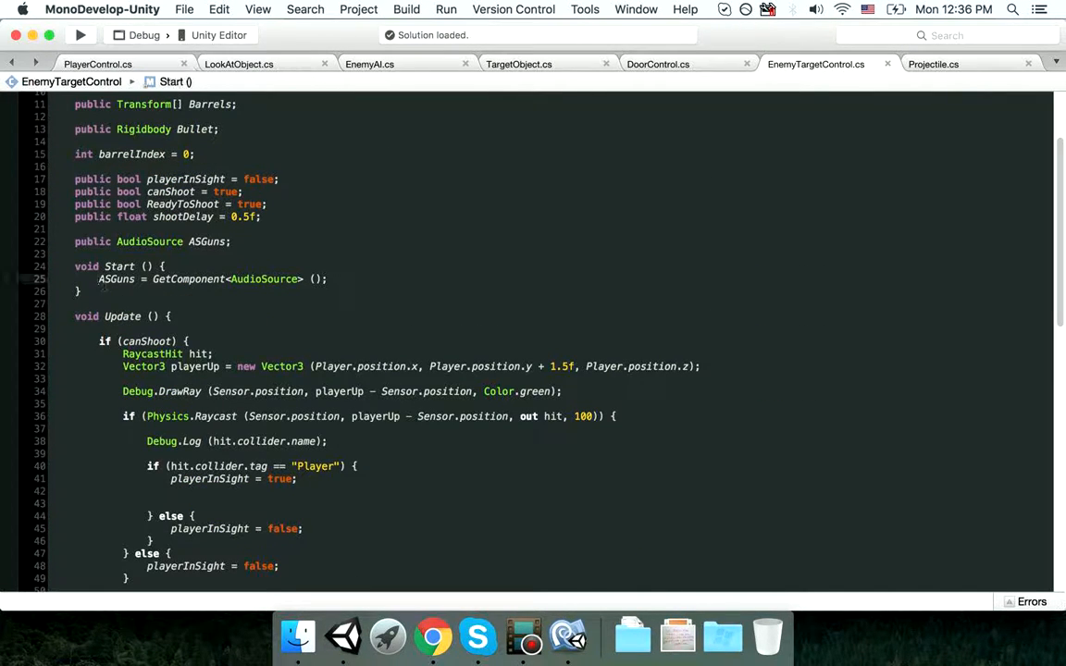
pyautogui.write('//')
# - Declare the field "public AudioSource ASRobot;" directly above the ASGuns field
pyautogui.click(285, 243)
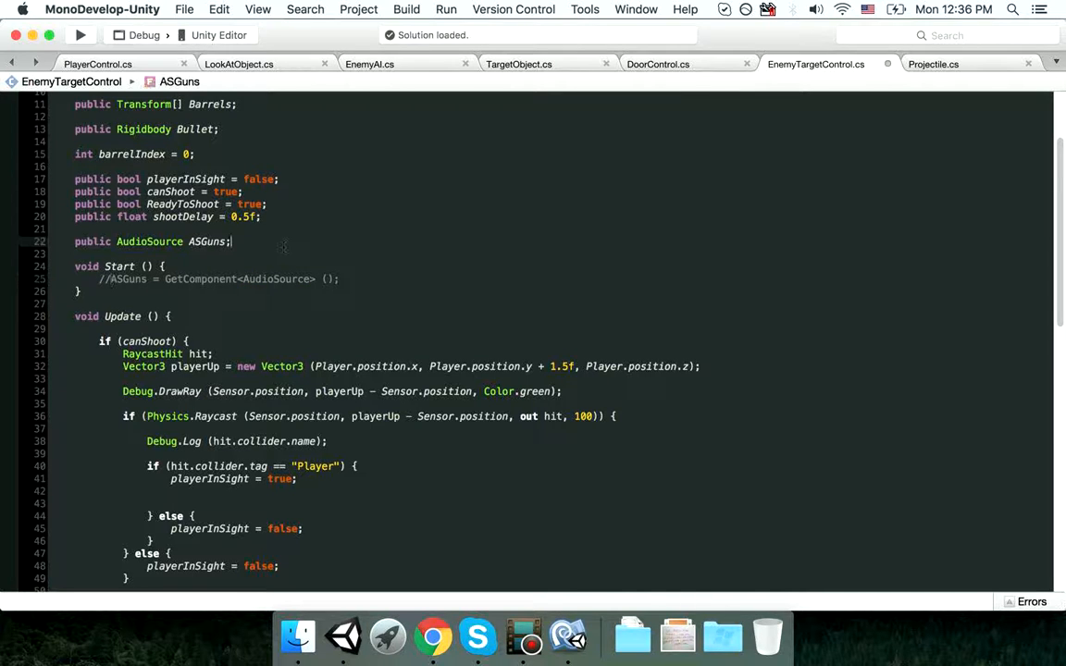
pyautogui.press('Up')
pyautogui.press('Return')
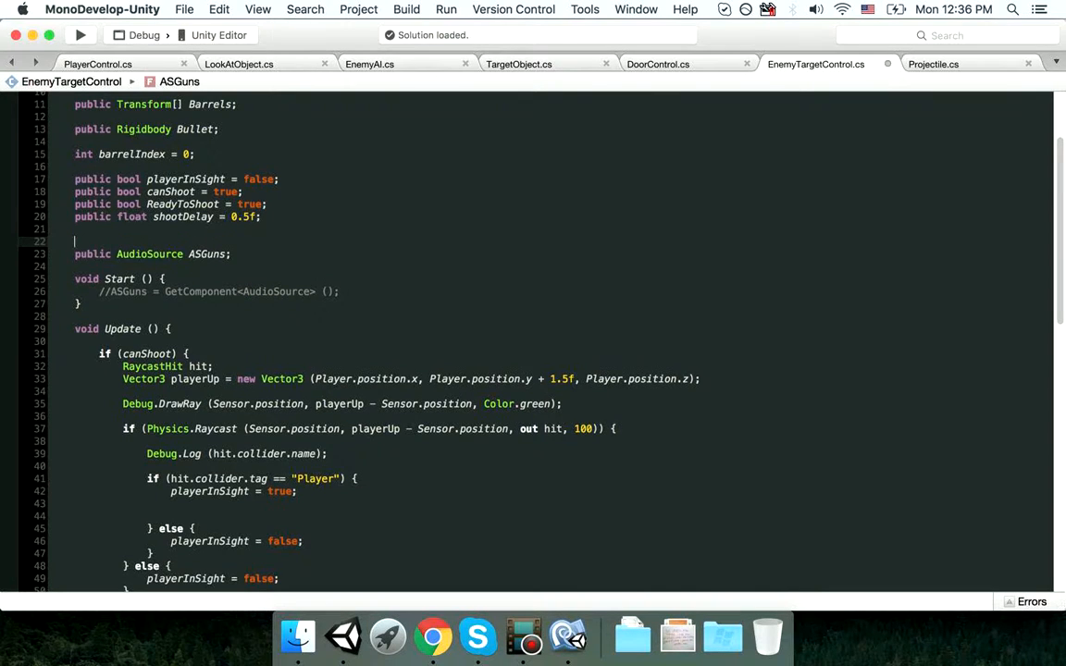
pyautogui.write('public AudioSource AS')
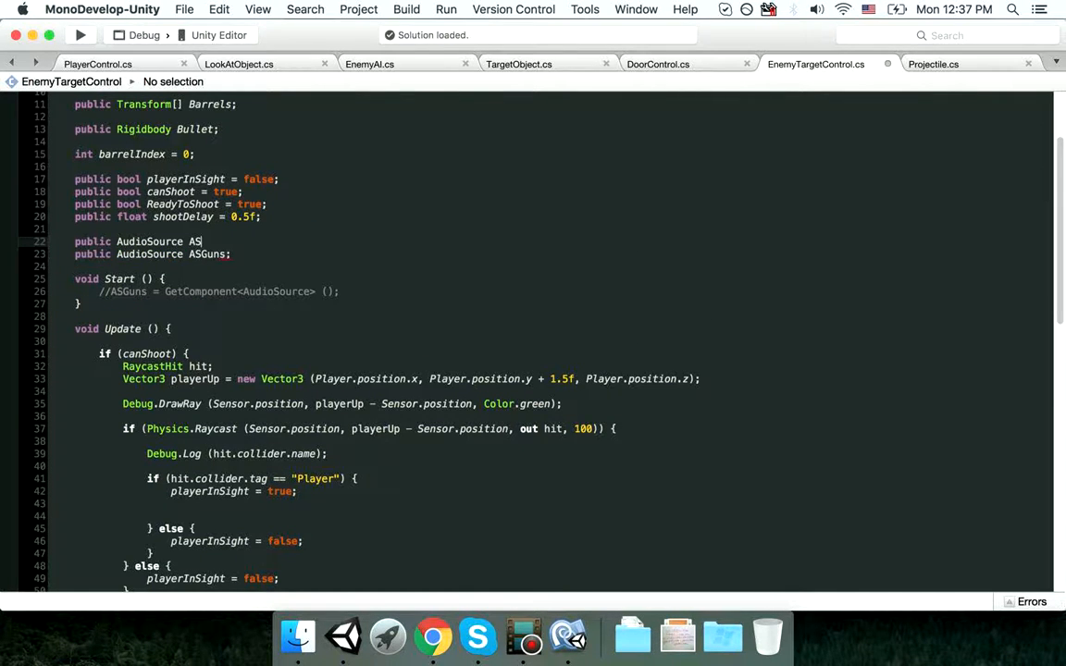
pyautogui.write('Robot;')
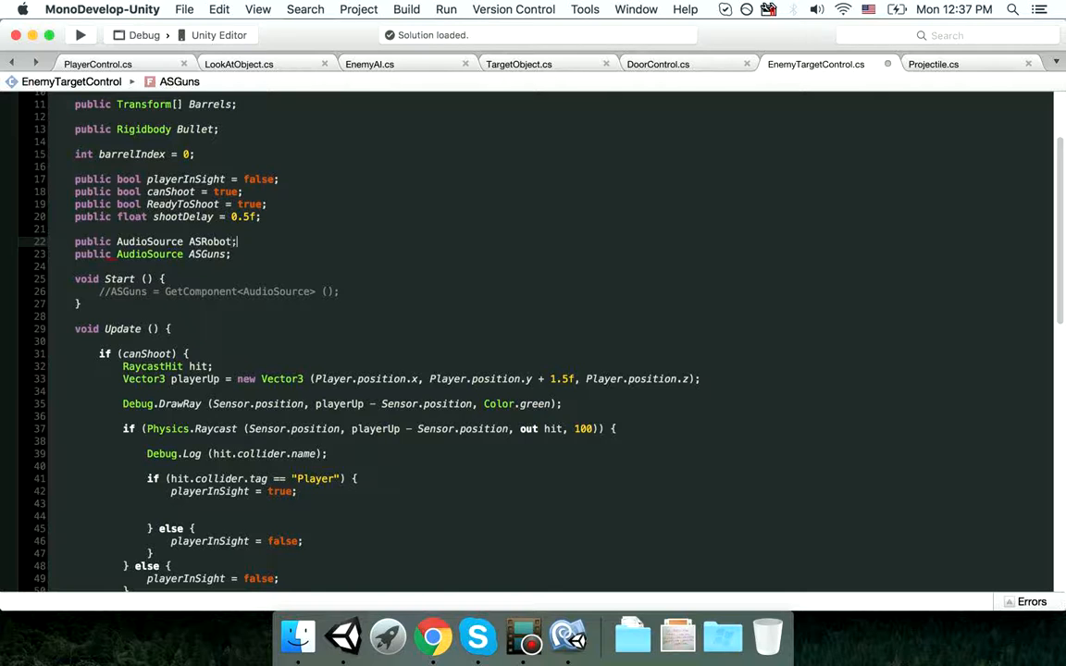
# - Uncomment the GetComponent<AudioSource> line in Start and replace ASGuns with ASRobot as the variable it assigns
pyautogui.click(132, 295)
pyautogui.press('super+slash')
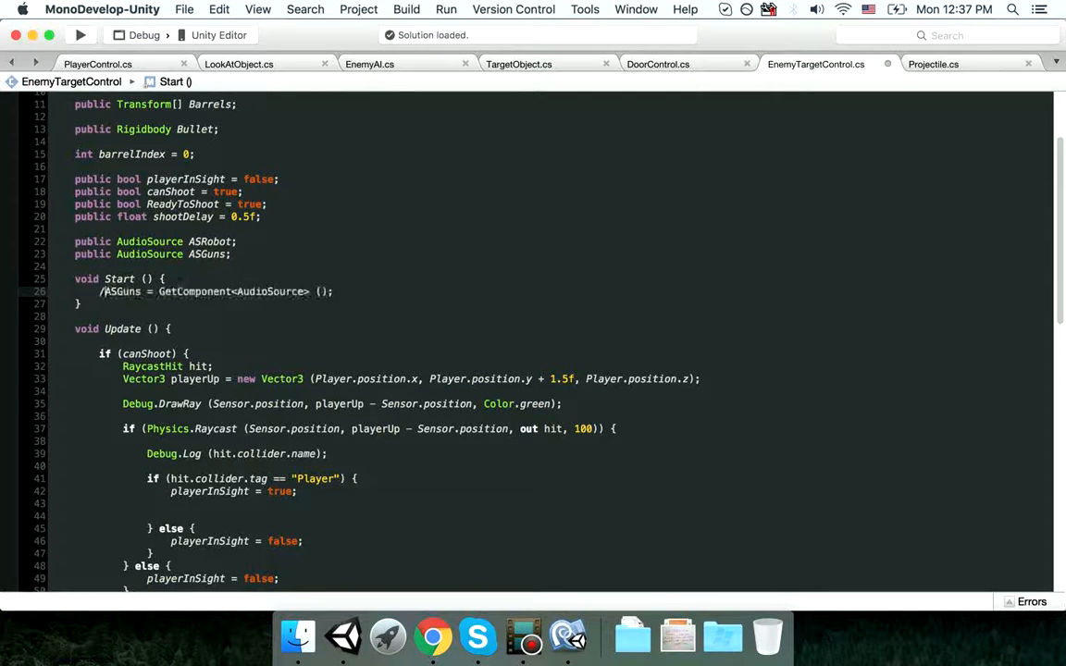
pyautogui.click(202, 240)
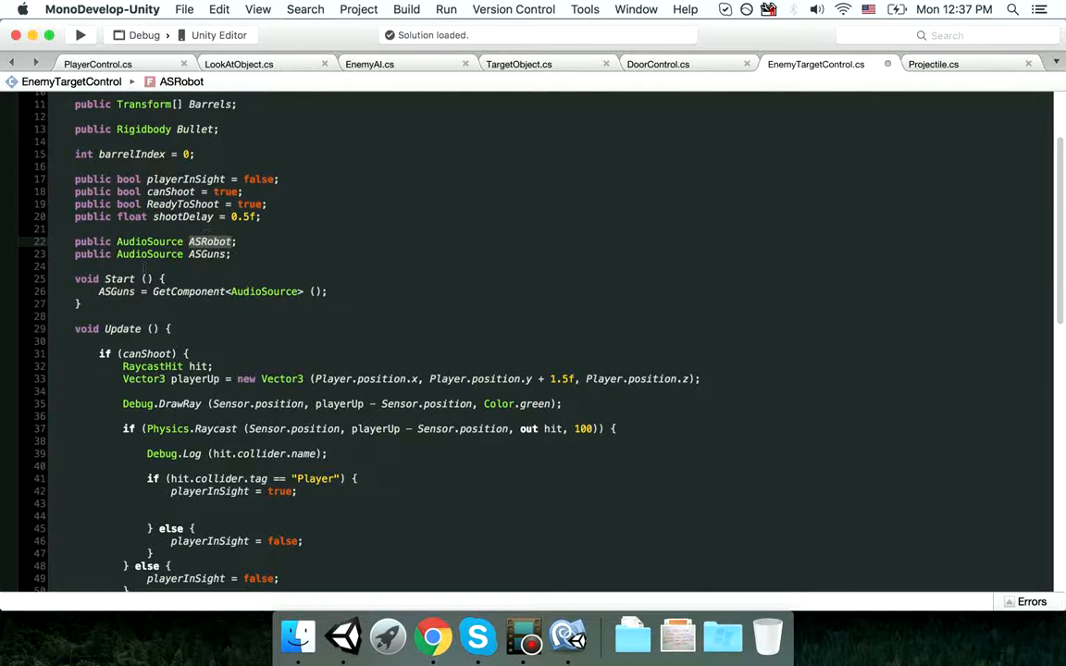
pyautogui.doubleClick(113, 292)
pyautogui.write('ASRobot')
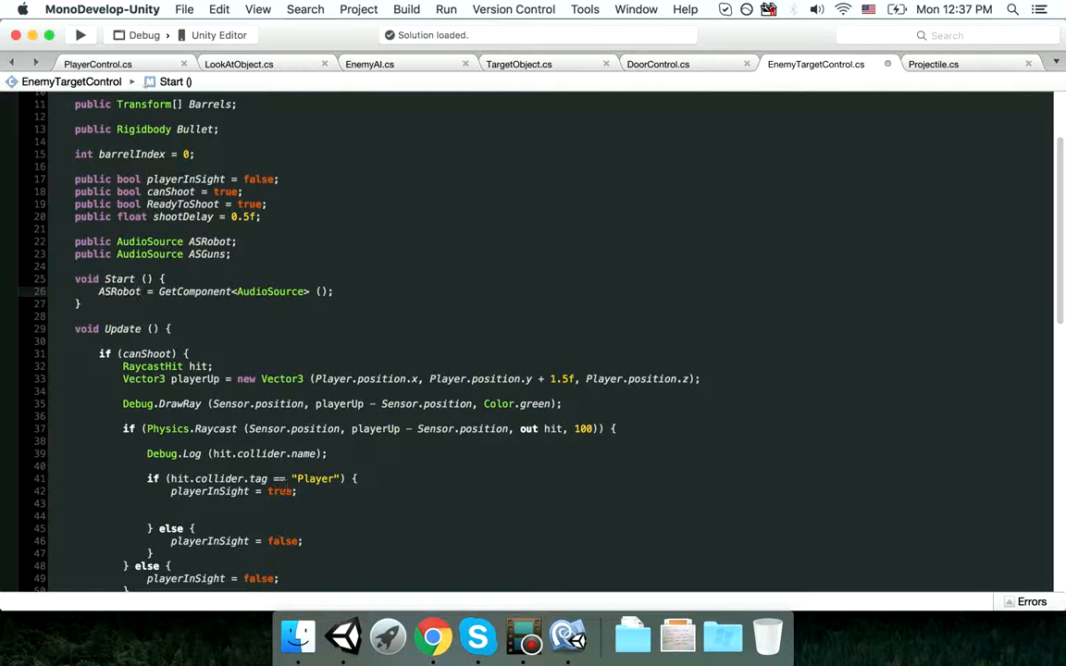
# - Save the script, switch to Unity, and assign Barrel1's audio source to the AS Guns field of the Top object's Enemy Target Control script
pyautogui.press('super+s')
pyautogui.click(342, 638)
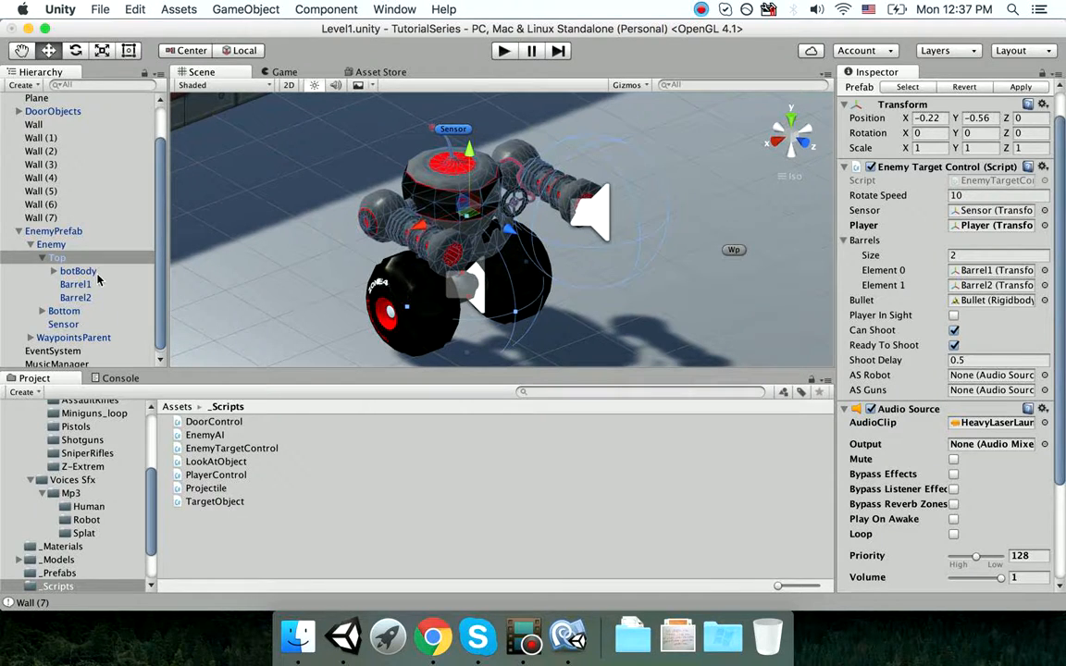
pyautogui.click(61, 269)
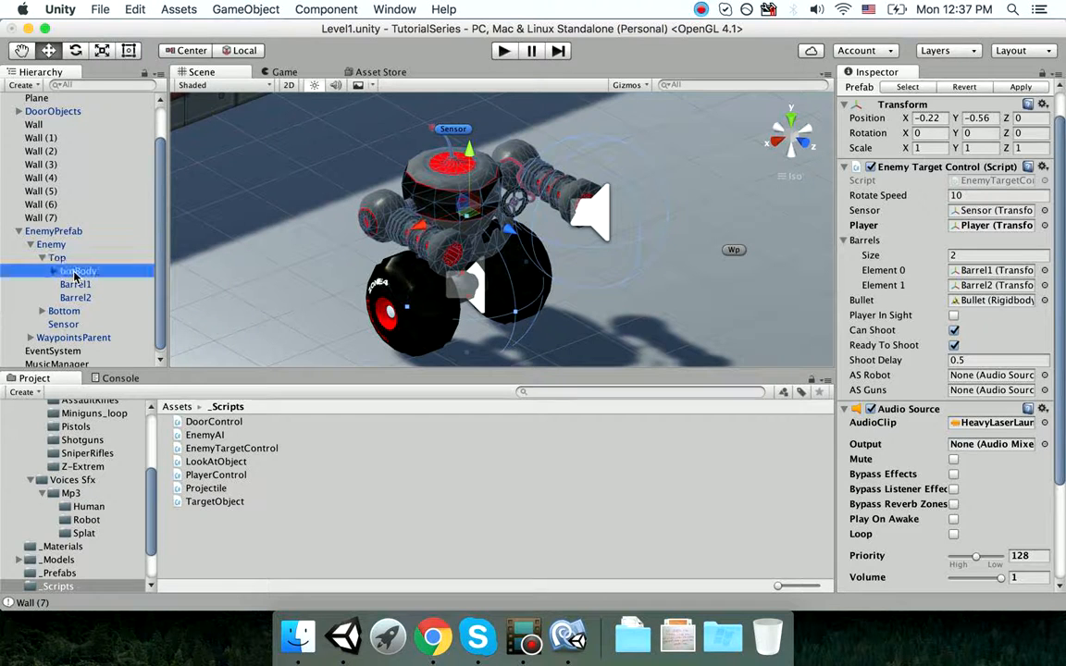
pyautogui.click(69, 285)
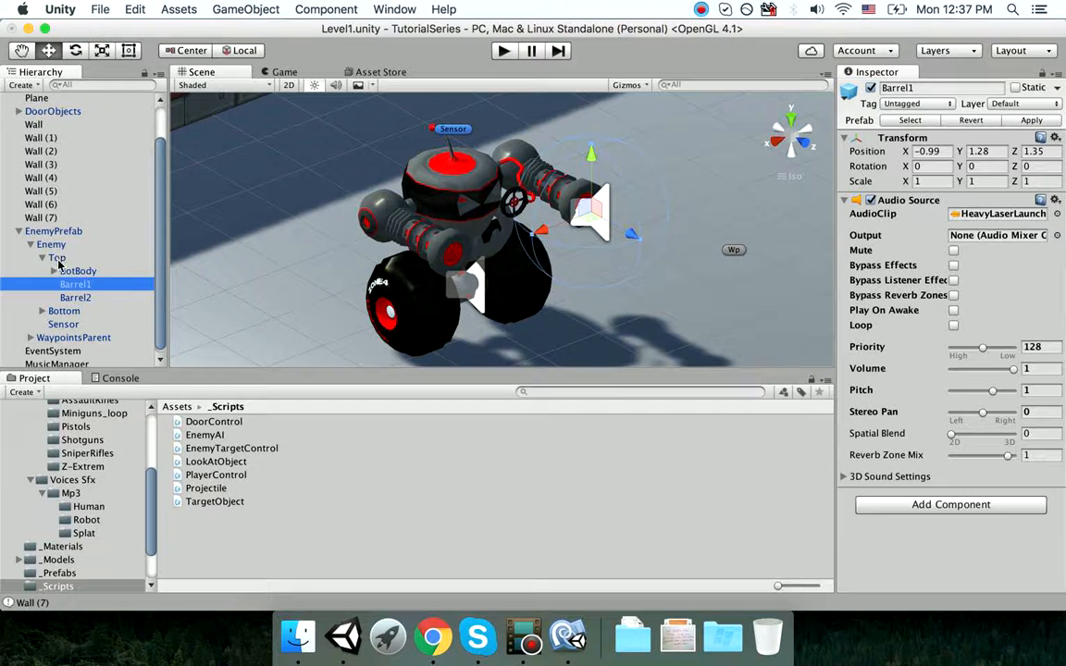
pyautogui.click(58, 258)
pyautogui.moveTo(870, 418); pyautogui.dragTo(990, 423)
pyautogui.scroll(-5, 987, 469)
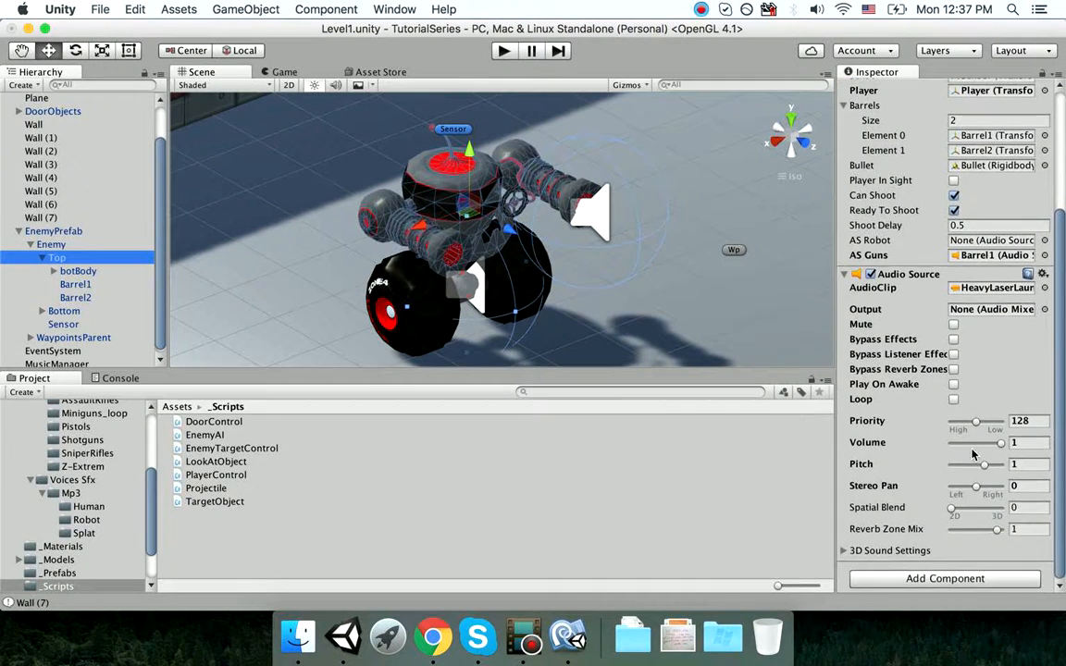
pyautogui.scroll(5, 987, 469)
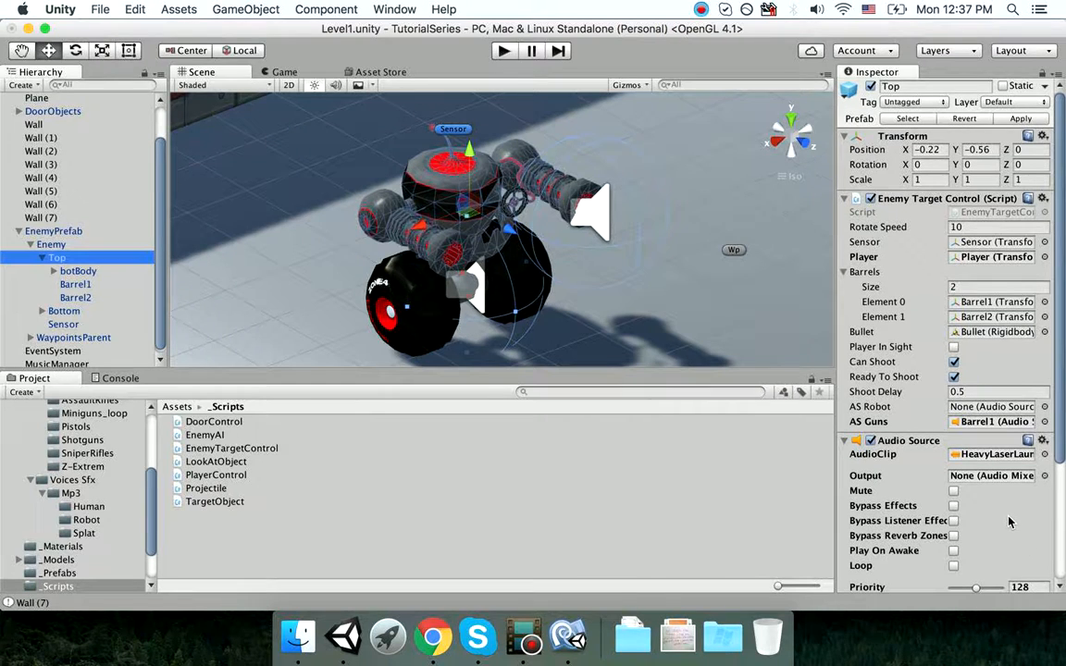
pyautogui.scroll(-1, 978, 264)
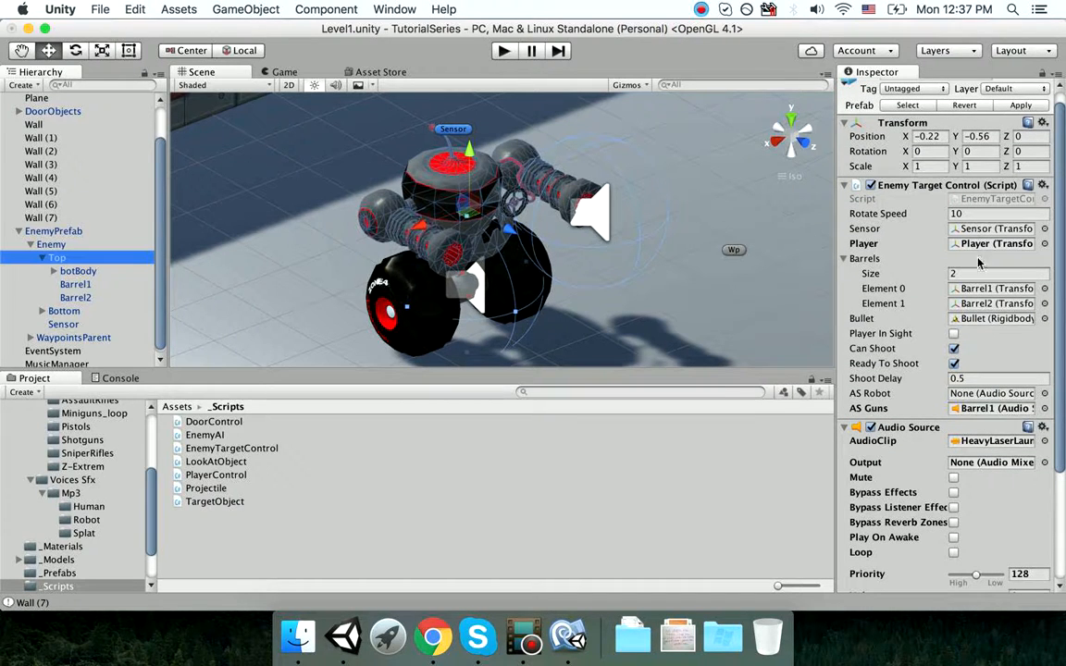
# - Reopen the EnemyTargetControl script and go to the "if (playerInSight)" block in the Update method
pyautogui.doubleClick(979, 202)
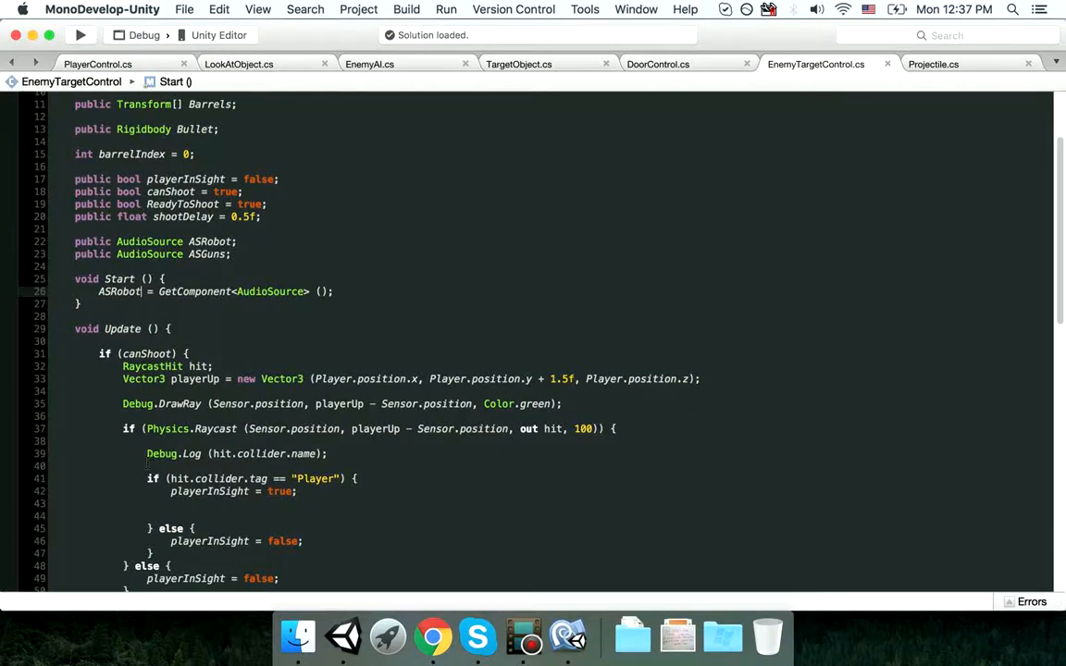
pyautogui.scroll(-10, 149, 465)
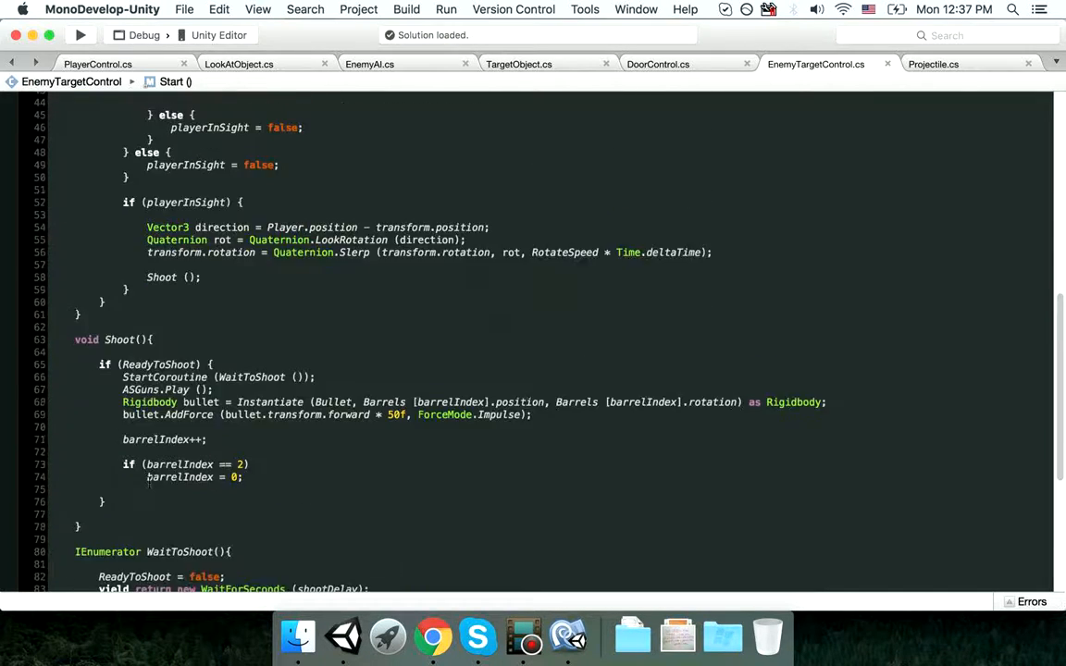
pyautogui.scroll(5, 152, 478)
pyautogui.click(278, 341)
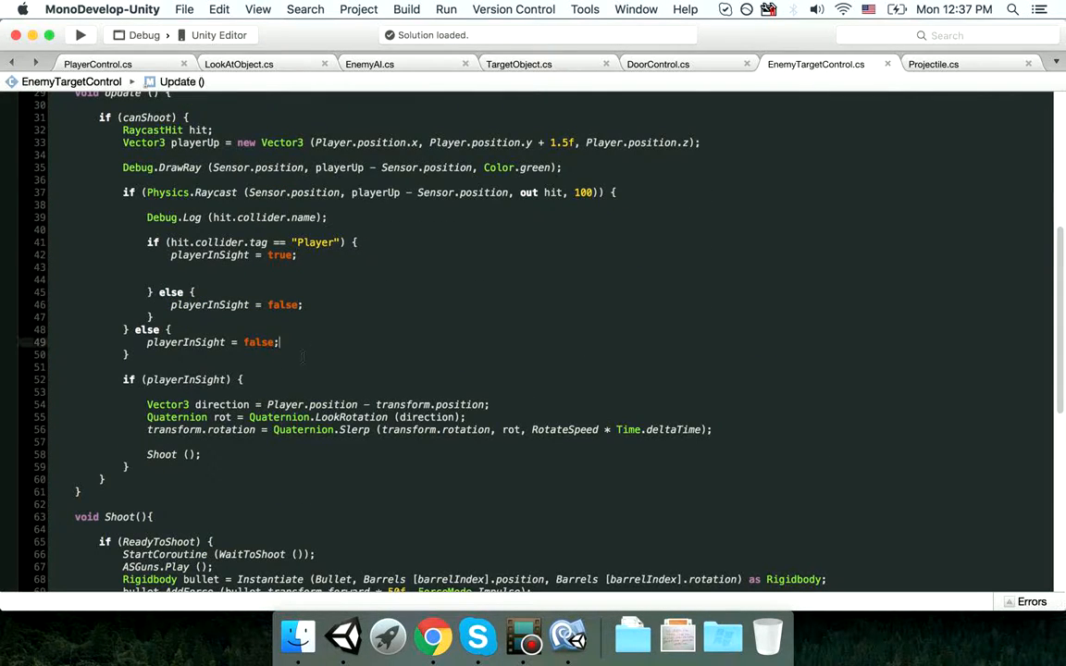
pyautogui.scroll(2, 298, 331)
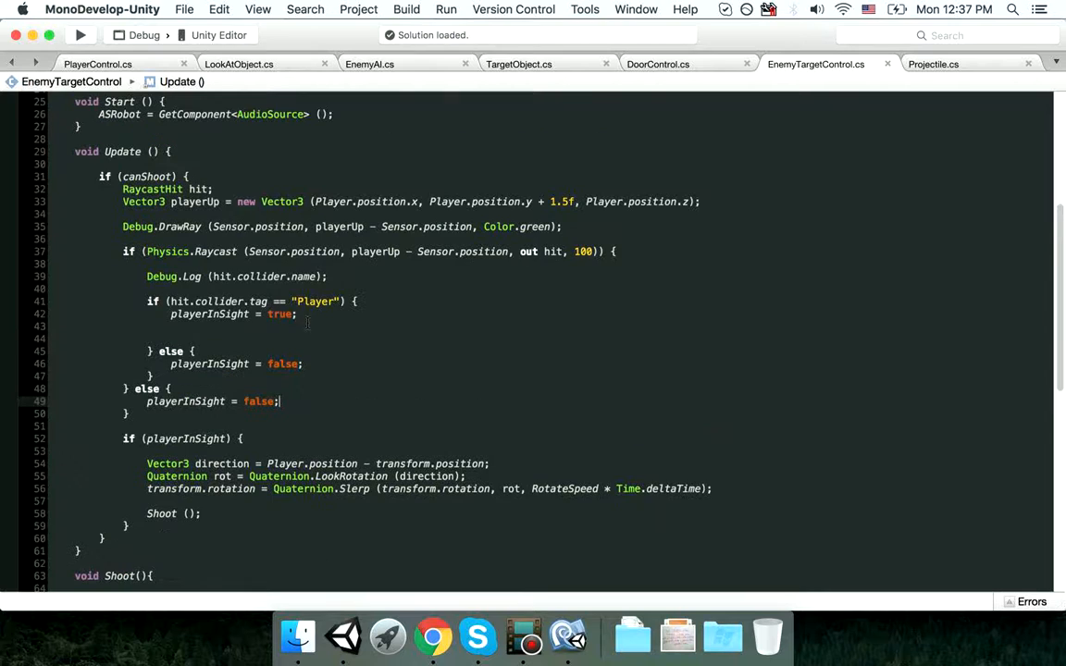
pyautogui.click(197, 301)
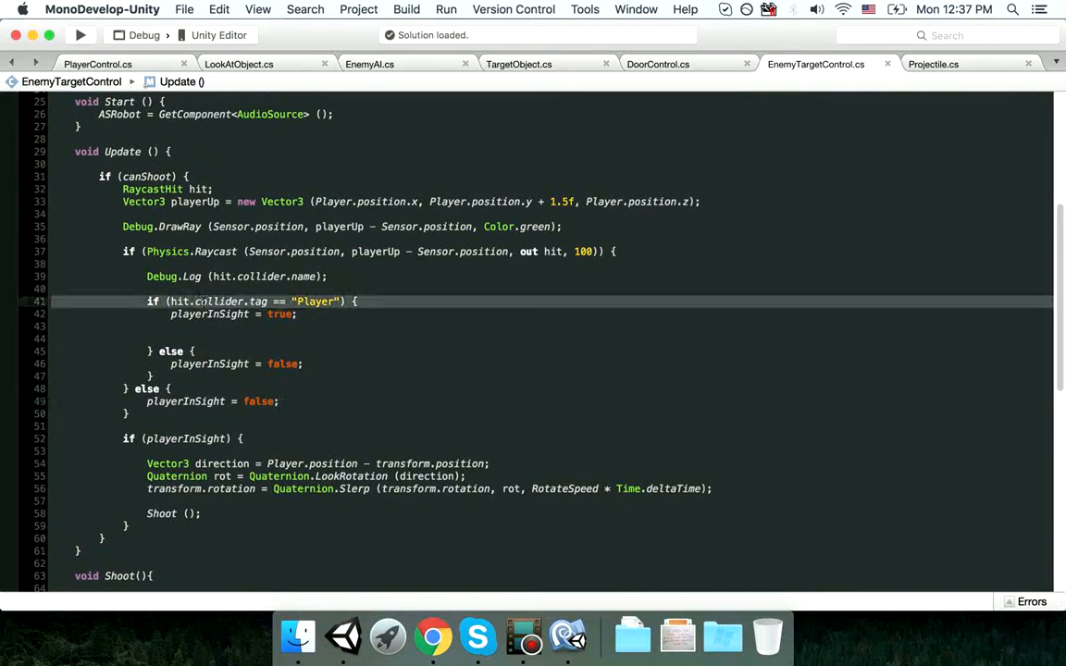
pyautogui.click(187, 439)
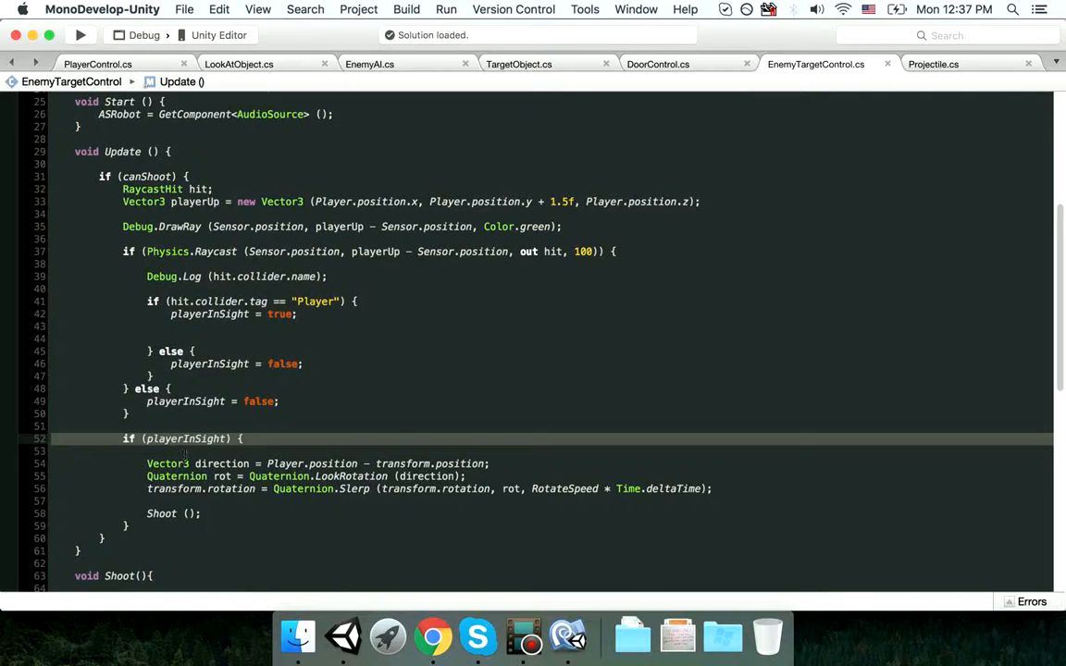
# - Add the line "ASRobot.Play ();" at the start of the playerInSight block, above the direction calculation
pyautogui.click(186, 451)
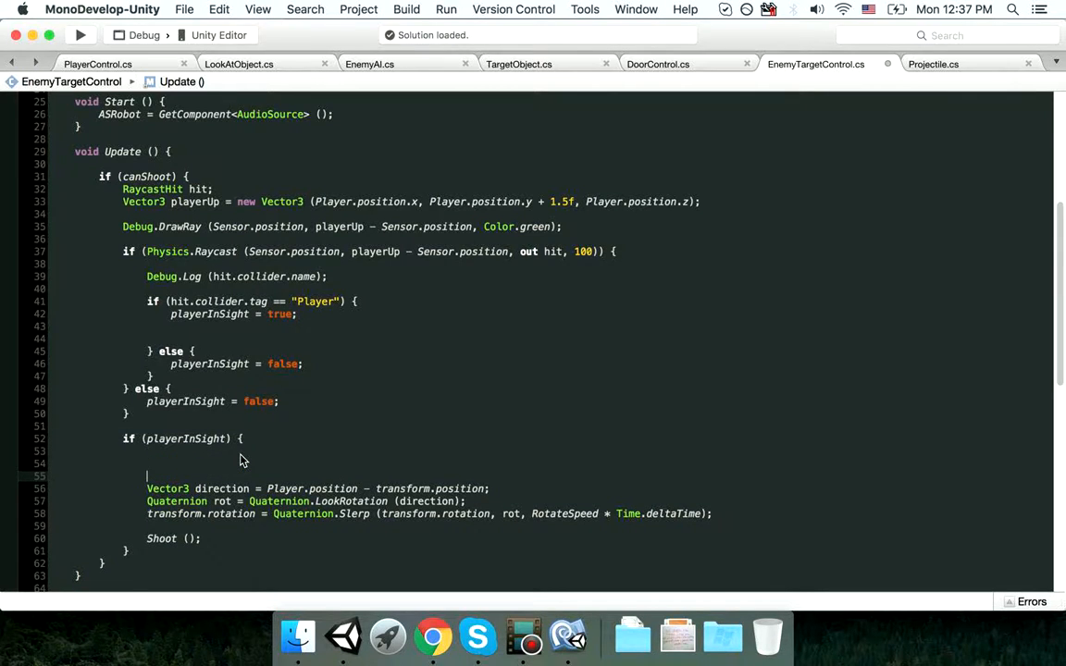
pyautogui.click(239, 459)
pyautogui.write('ASp')
pyautogui.press('BackSpace')
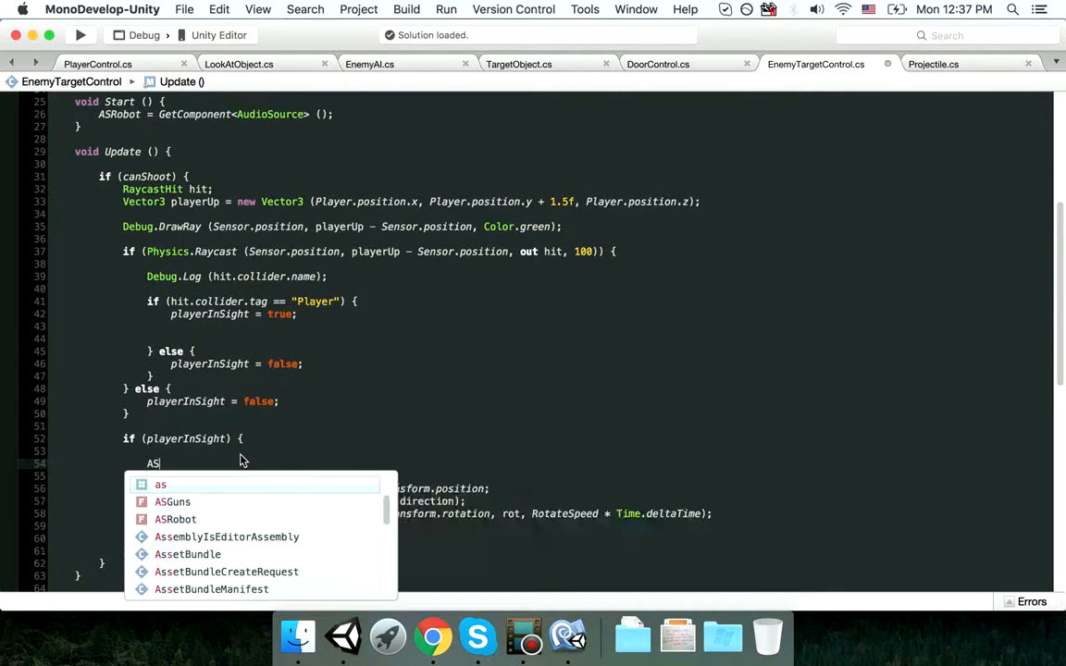
pyautogui.write('Ro')
pyautogui.press('Return')
pyautogui.write('.Play')
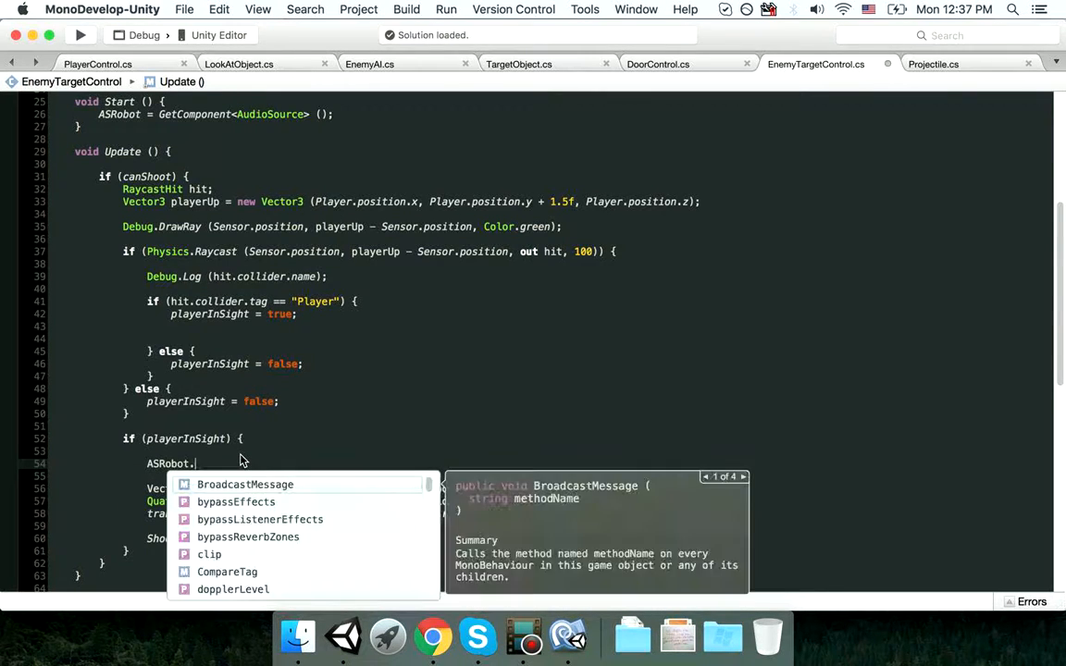
pyautogui.press('Return')
pyautogui.write('();')
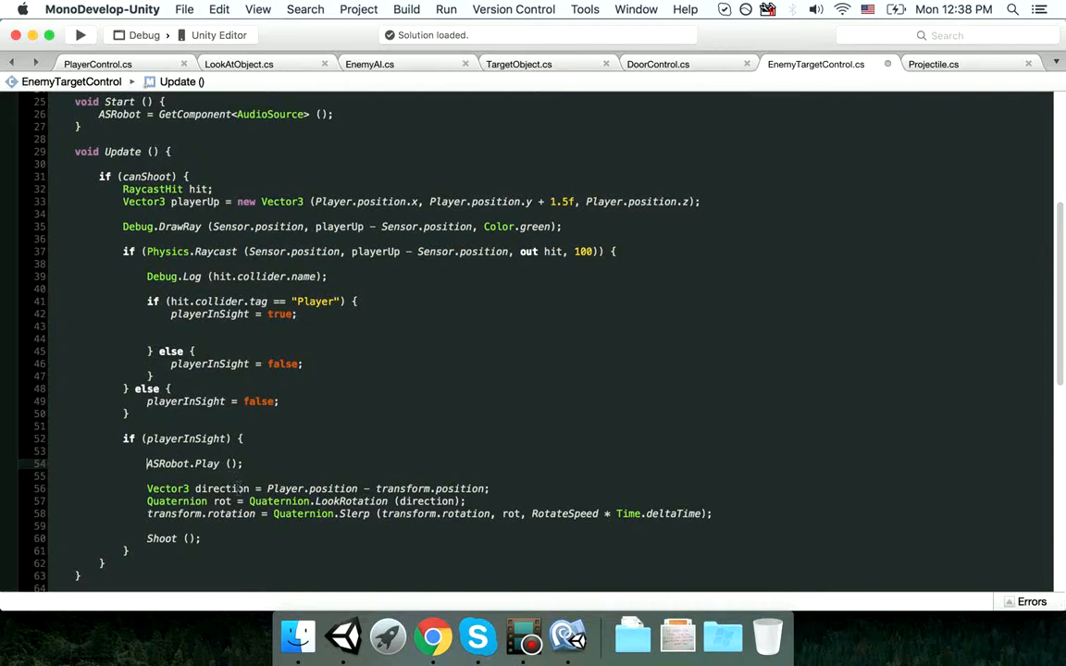
# - Make the ASRobot.Play call conditional on "if(!ASRobot.isPlaying)", with the call on its own line below, and save the script
pyautogui.press('Left')
pyautogui.write('if()')
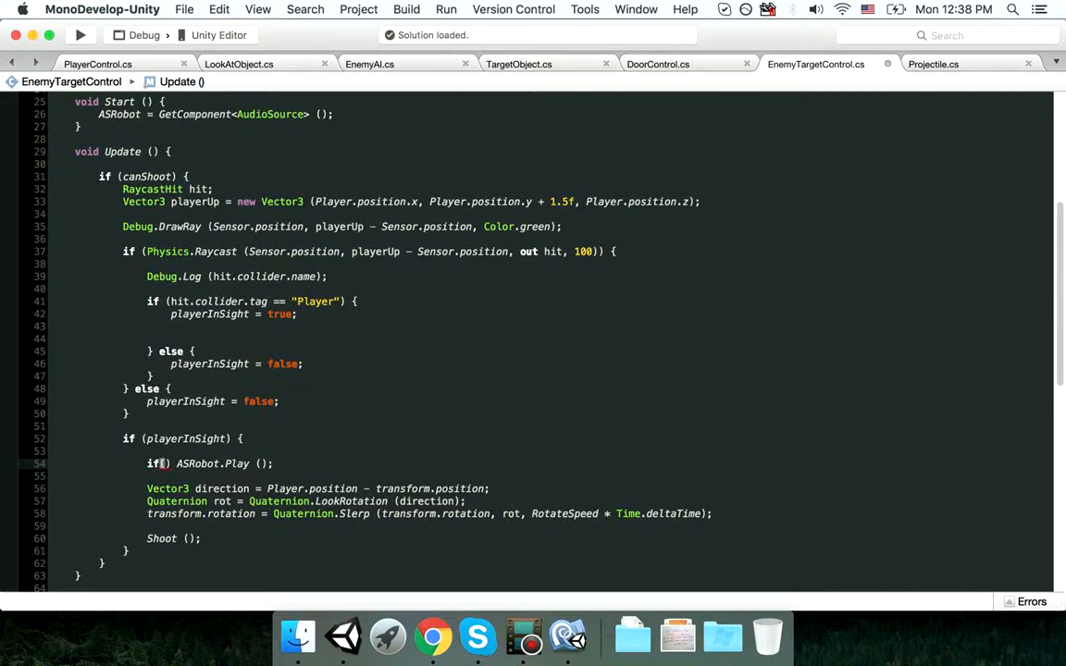
pyautogui.write('!AS')
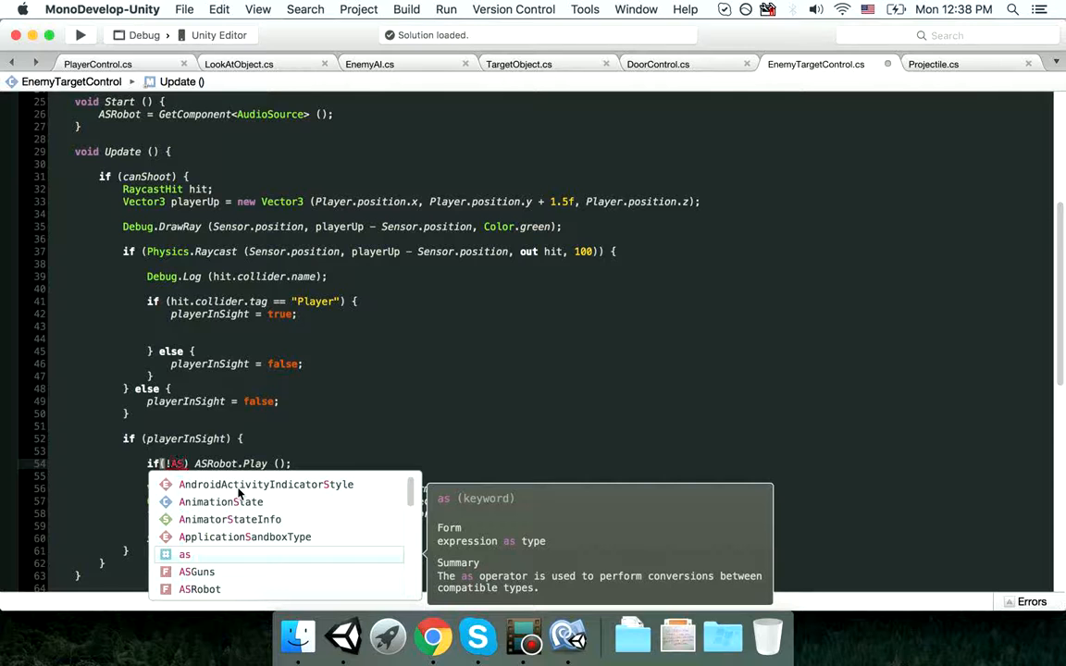
pyautogui.write('Robot.isPlaying')
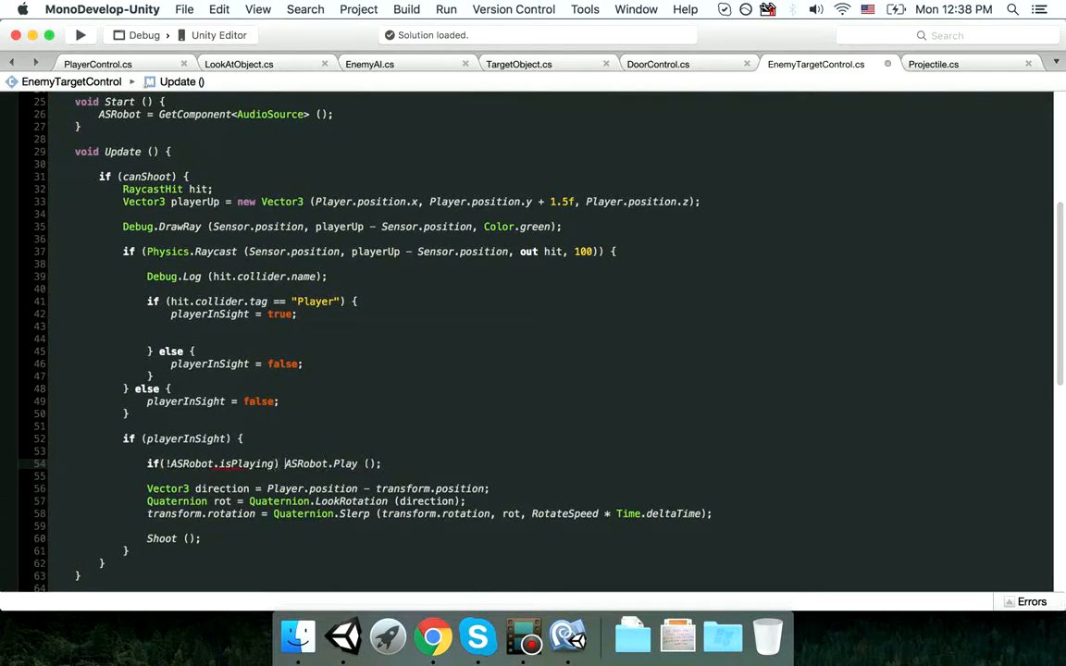
pyautogui.press('Return')
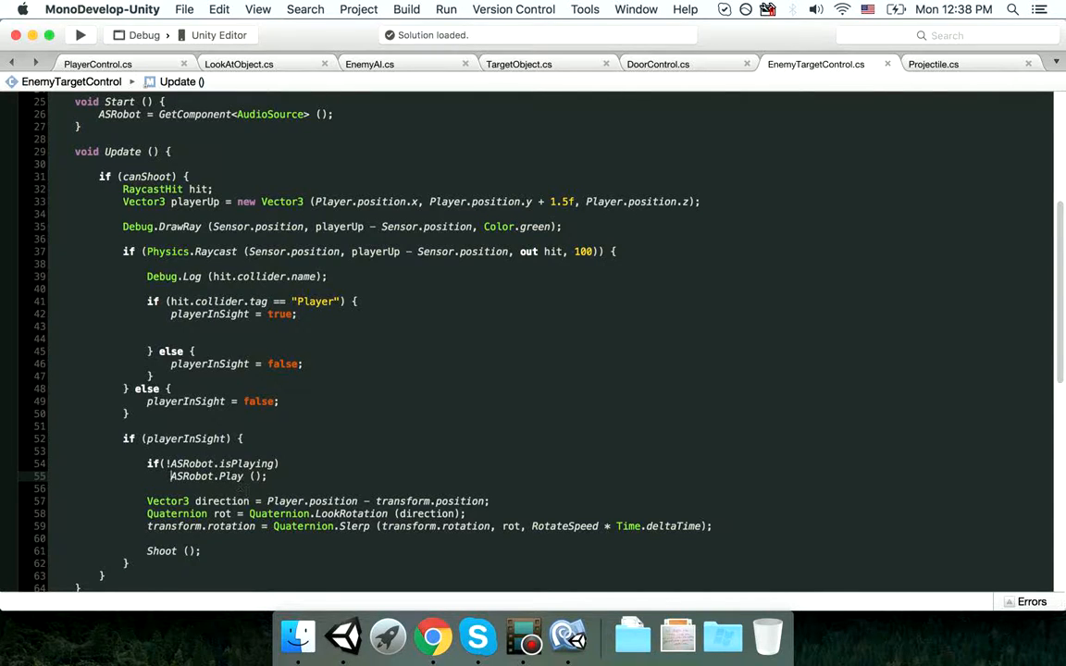
# - Switch to Unity and preview the Robot1_18 and Robot1_20 clips in the Voices Sfx Mp3 Robot folder
pyautogui.click(344, 638)
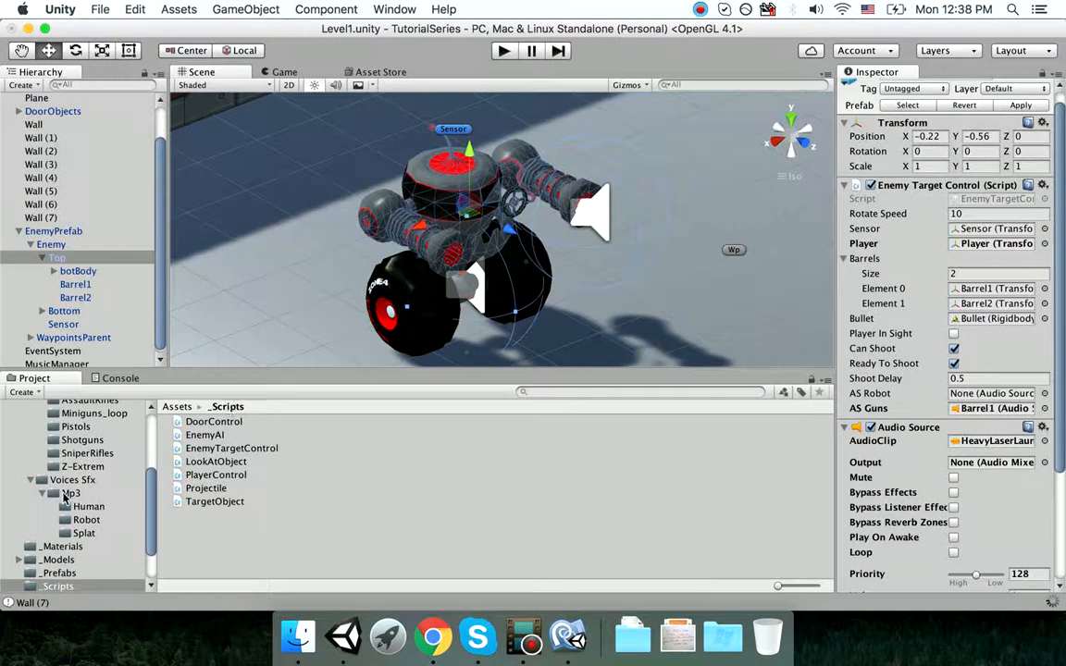
pyautogui.scroll(5, 90, 507)
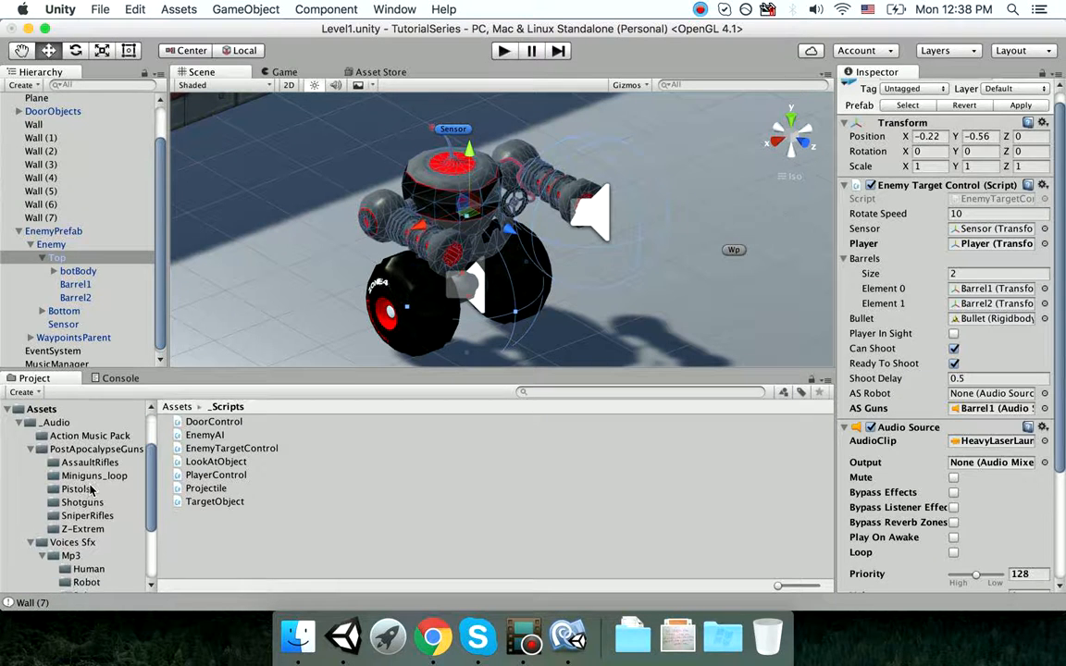
pyautogui.scroll(-4, 90, 508)
pyautogui.click(88, 548)
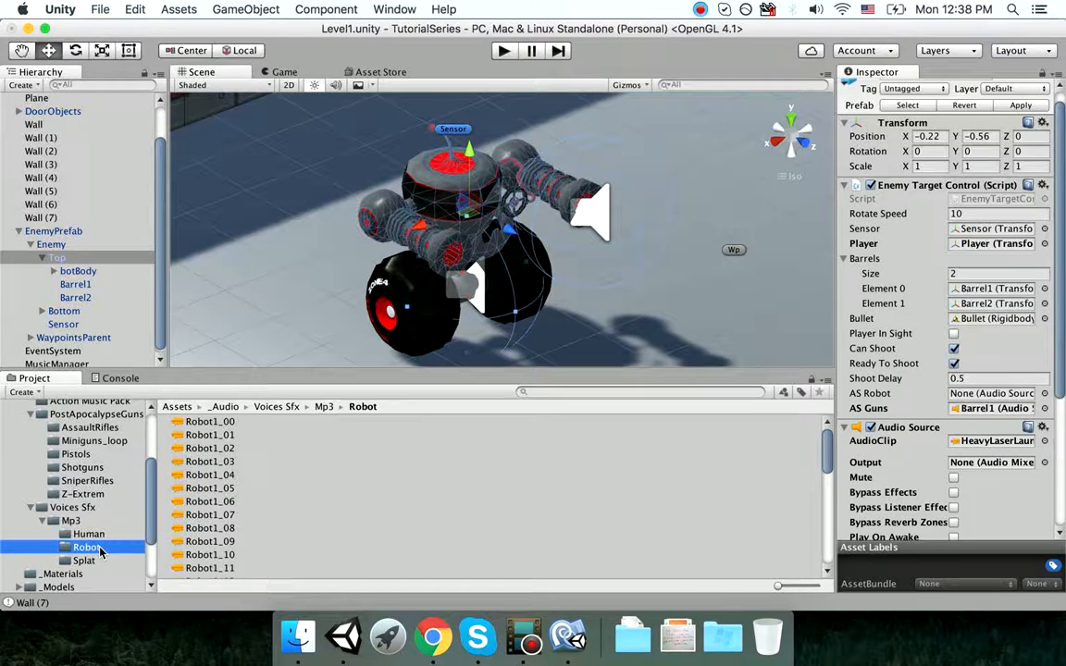
pyautogui.scroll(-3, 222, 552)
pyautogui.click(209, 526)
pyautogui.click(1052, 356)
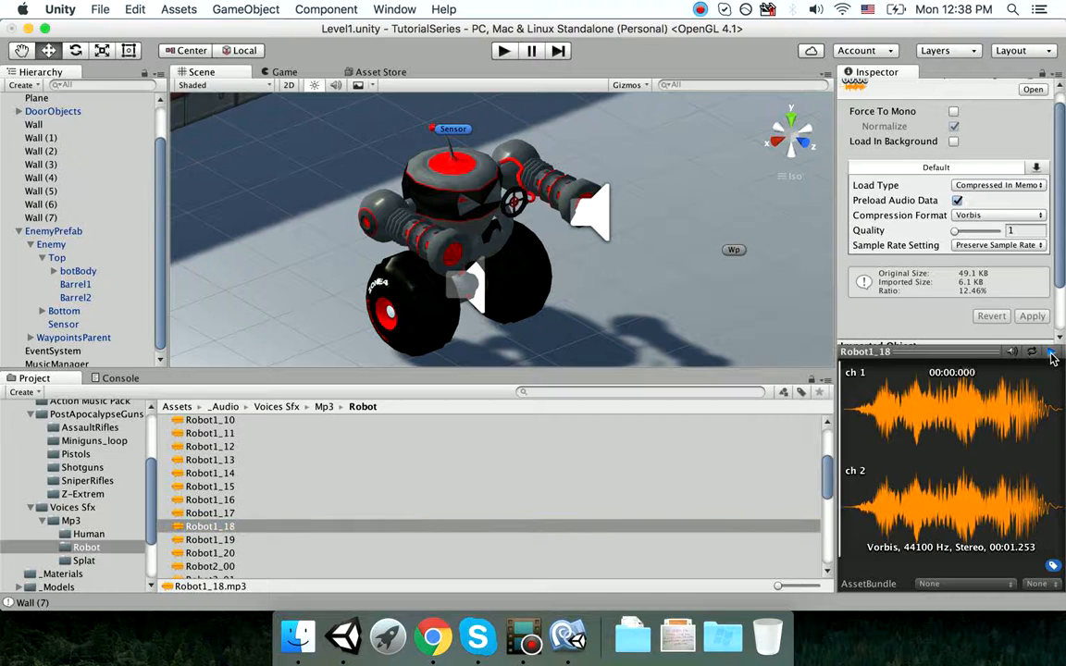
pyautogui.click(450, 552)
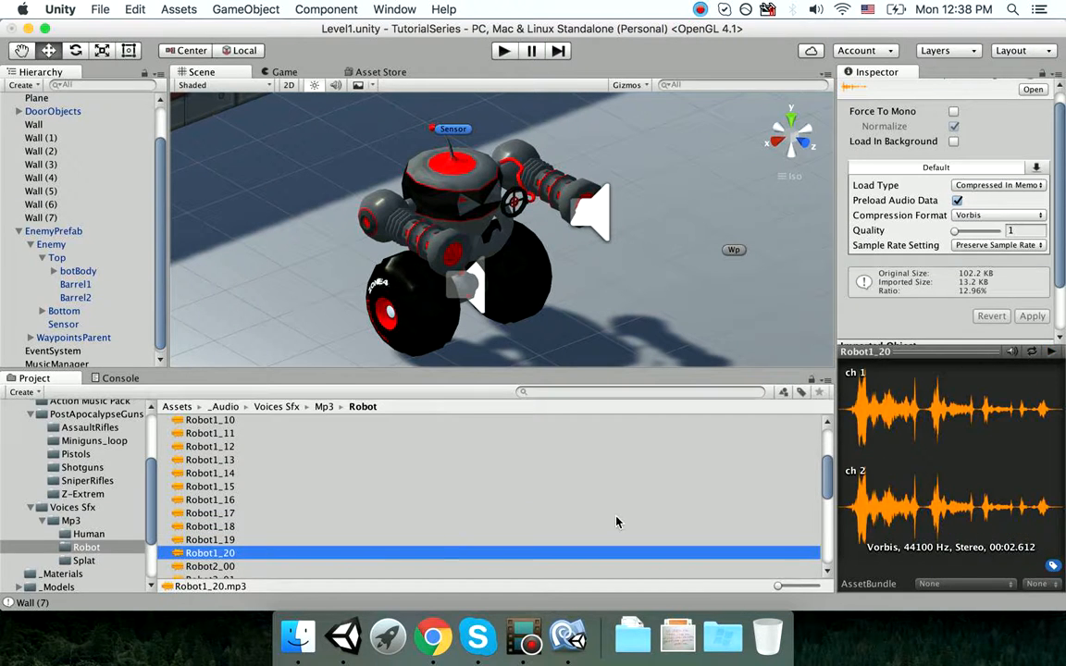
pyautogui.click(1052, 355)
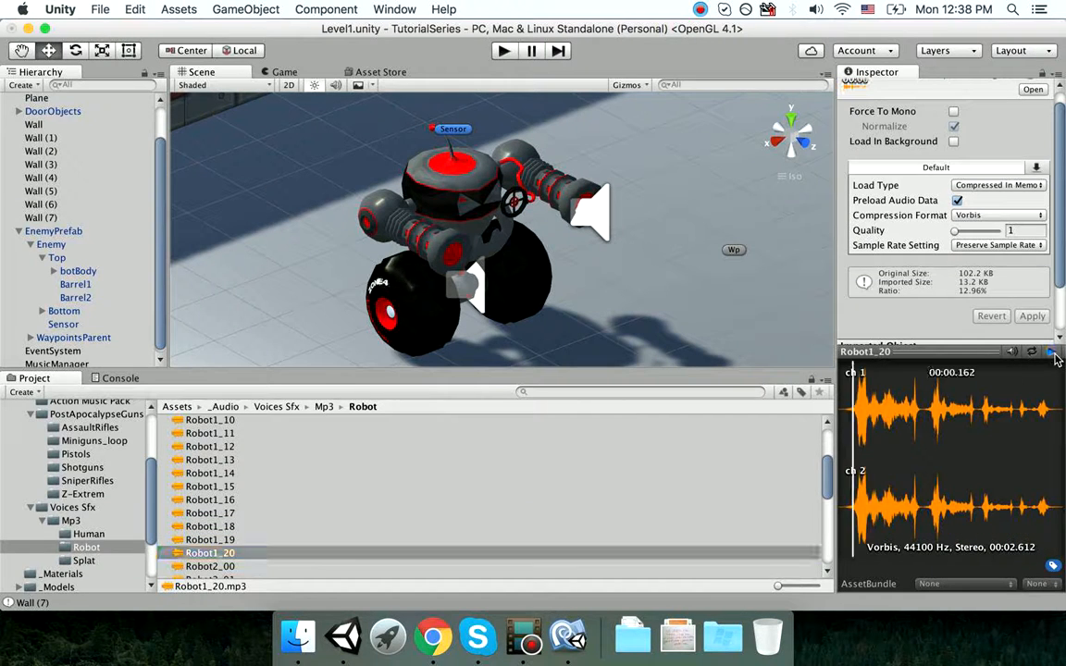
# - Assign the Robot1_20 clip as the AudioClip of the Top object's Audio Source
pyautogui.click(83, 259)
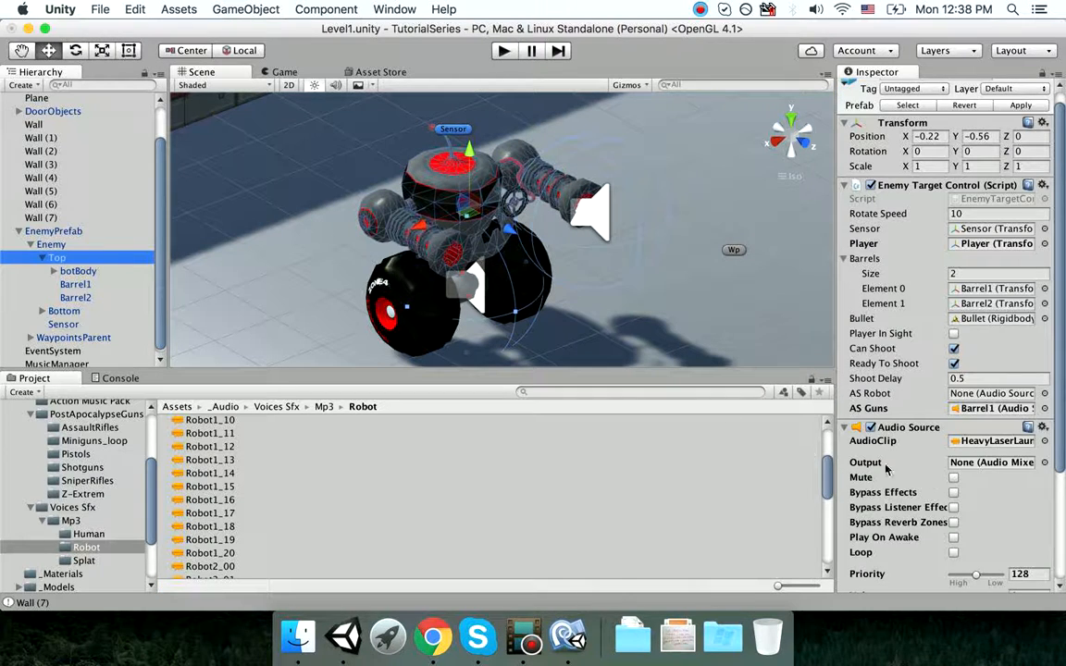
pyautogui.scroll(-8, 886, 469)
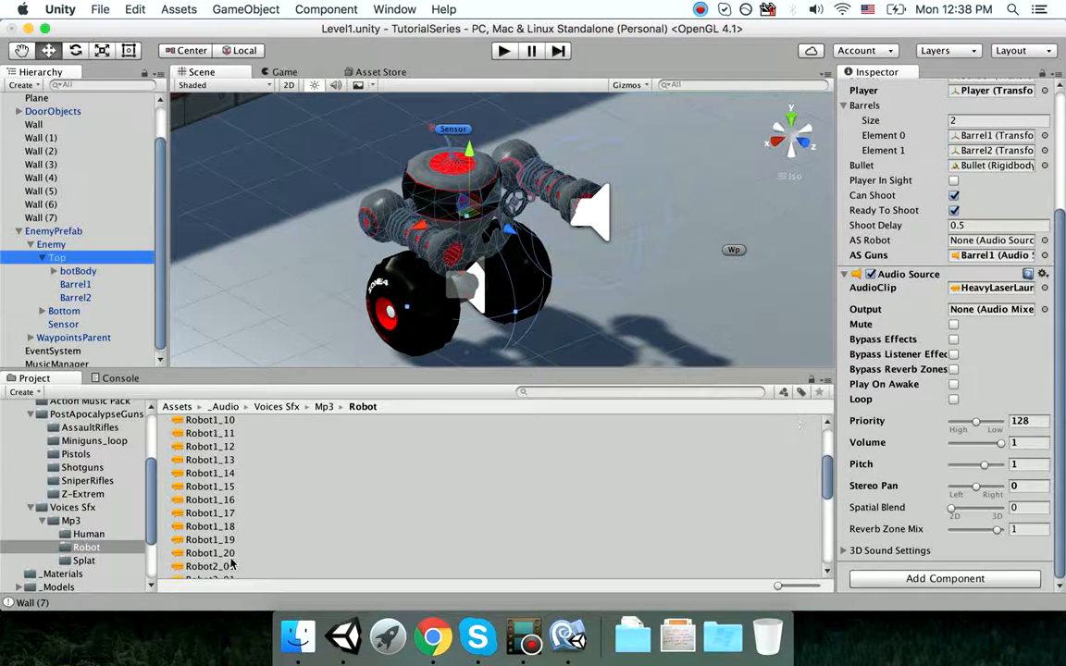
pyautogui.moveTo(230, 555); pyautogui.dragTo(987, 301)
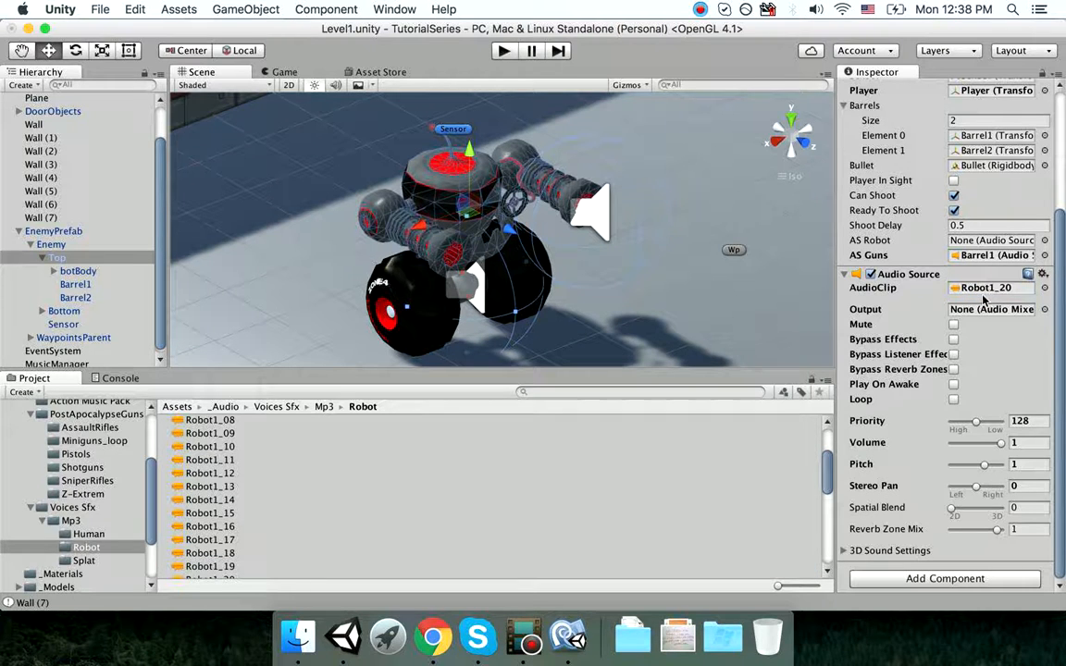
# - Playtest the level by moving the player through the door into the enemy robot's sight to check its voice and gun sounds, and stop the game
pyautogui.click(504, 52)
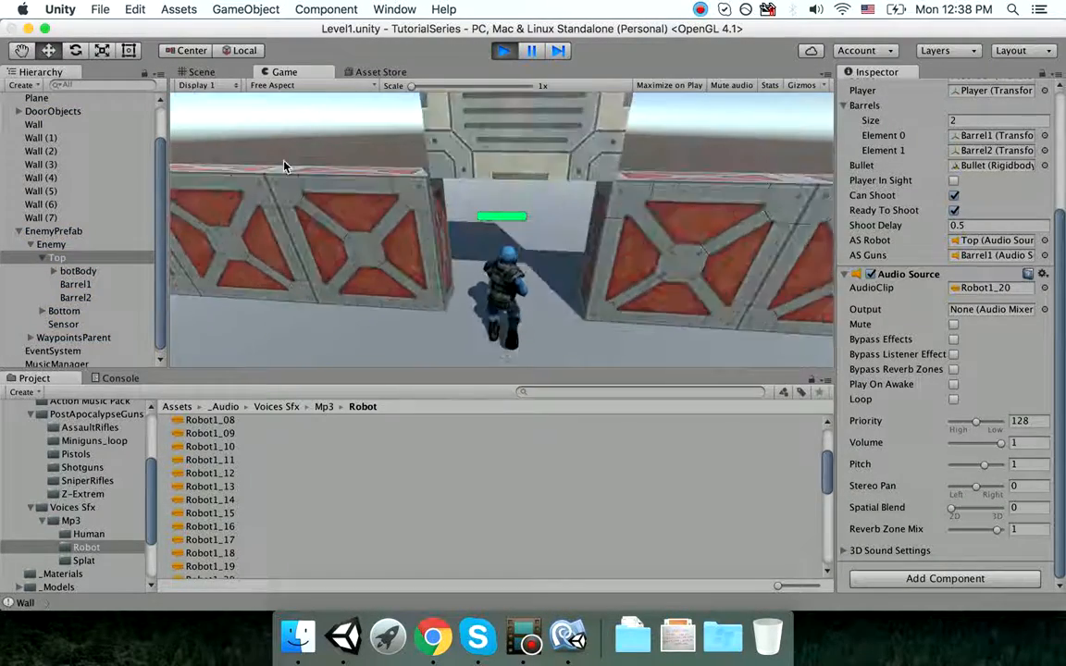
pyautogui.press('w')
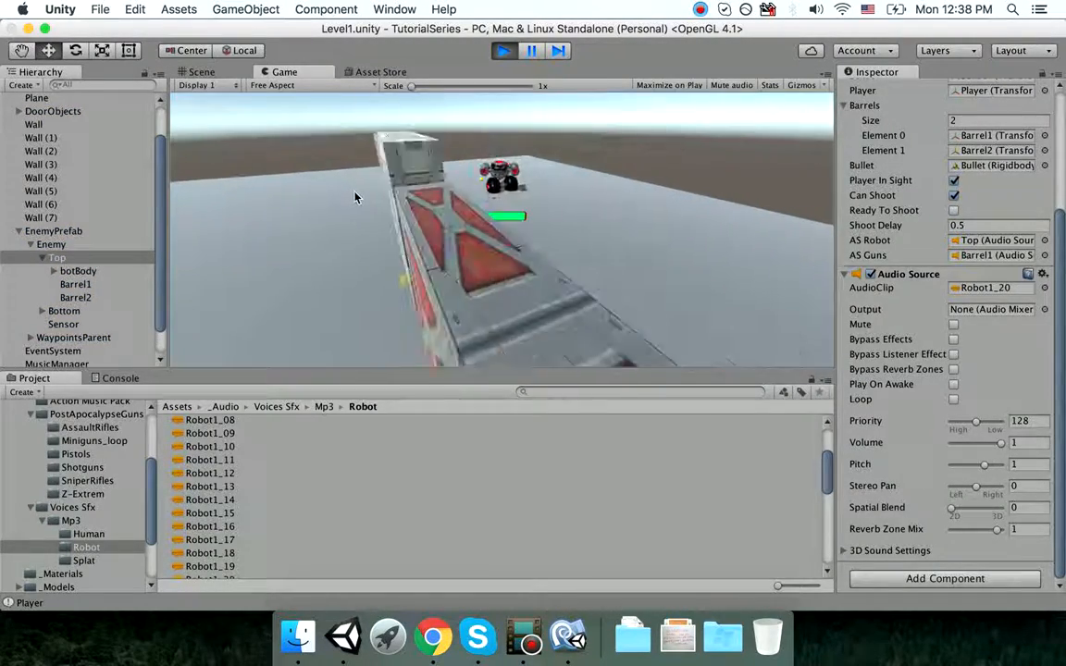
pyautogui.press('s')
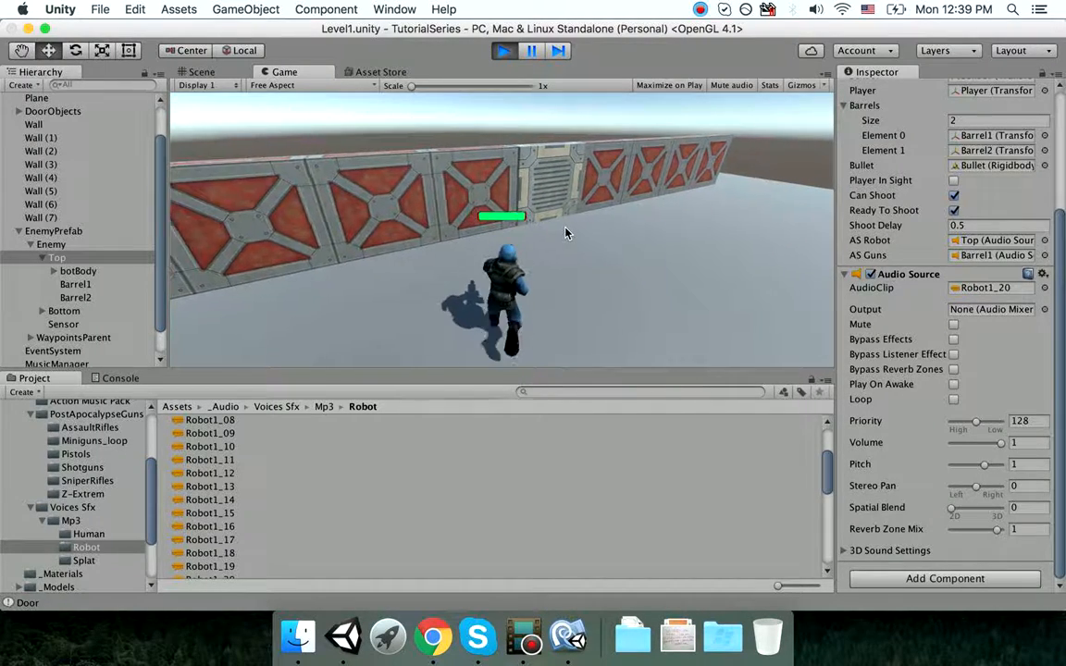
pyautogui.press('w')
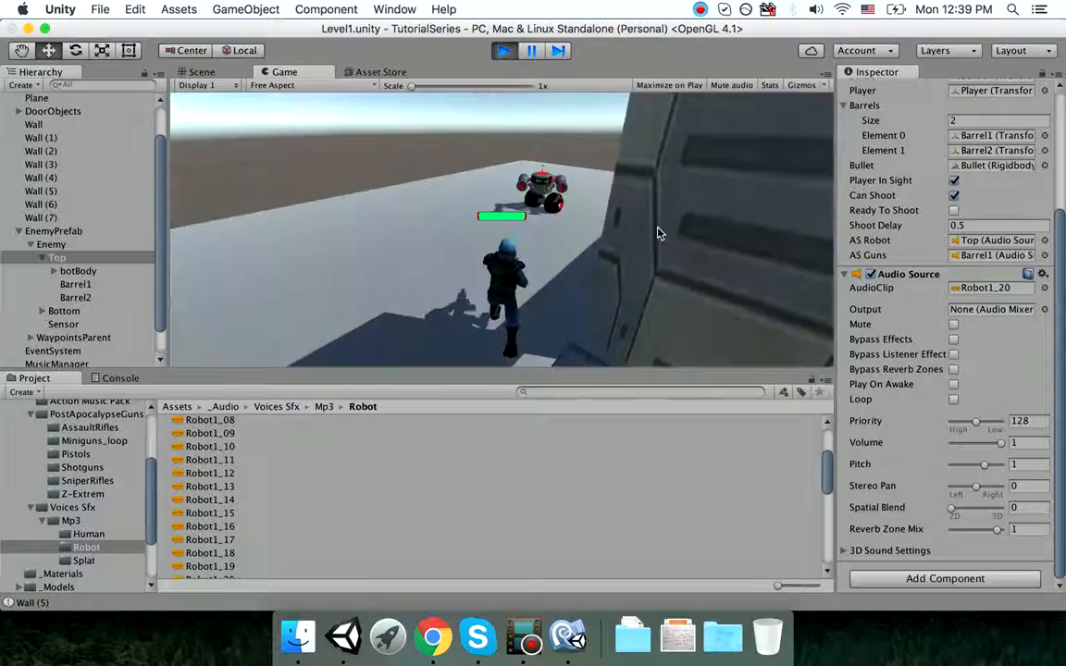
pyautogui.press('w')
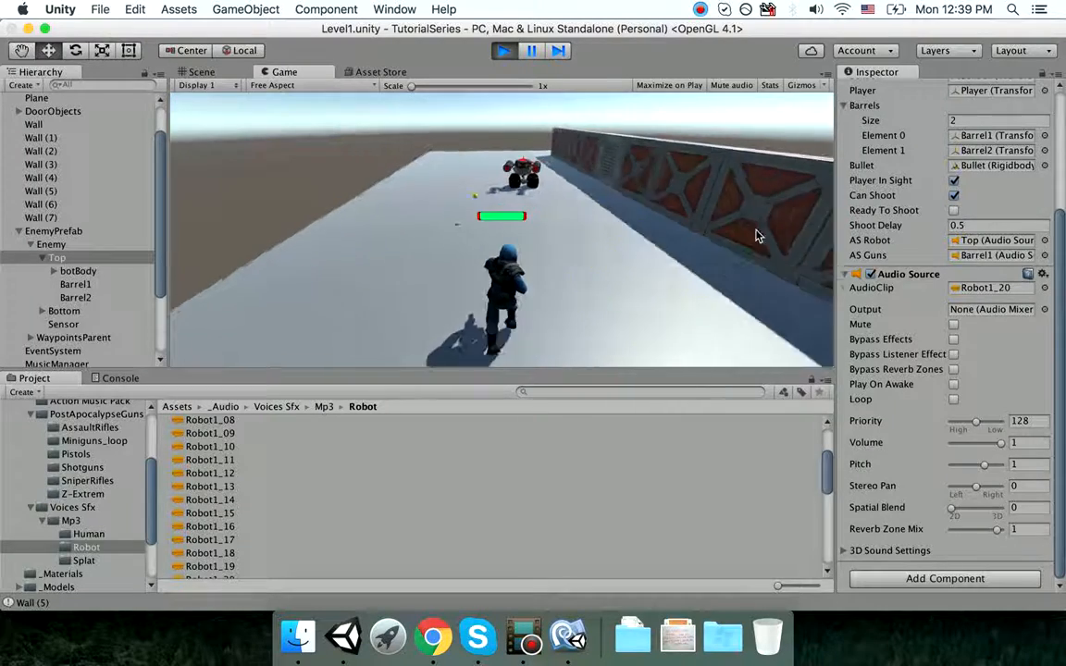
pyautogui.press('s')
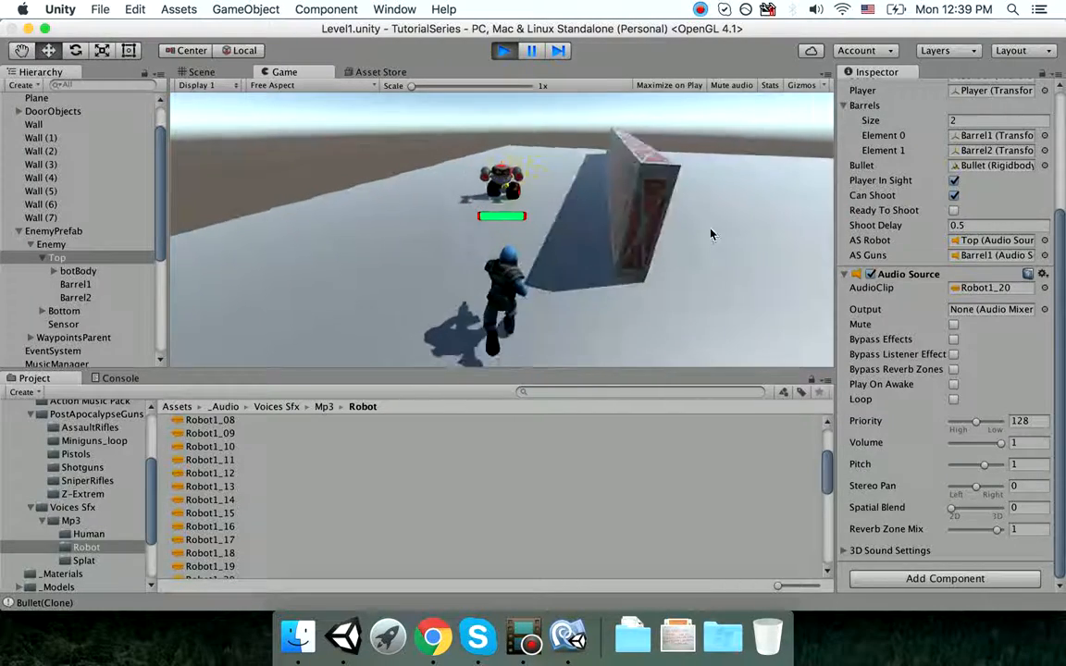
pyautogui.press('d')
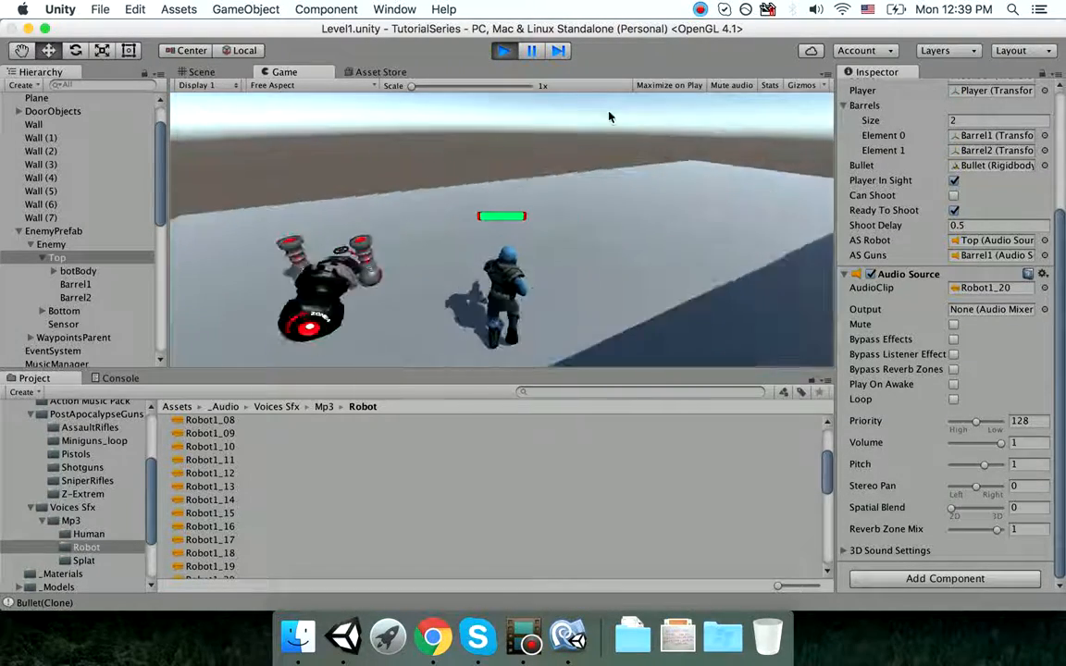
pyautogui.click(503, 50)
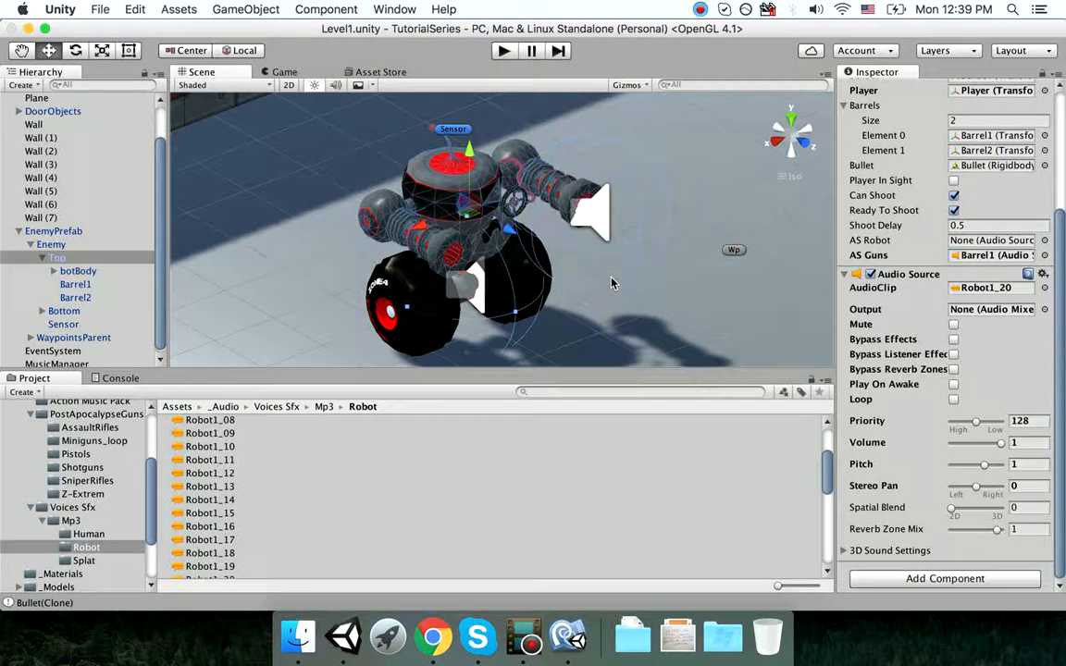
pyautogui.scroll(-6, 614, 282)
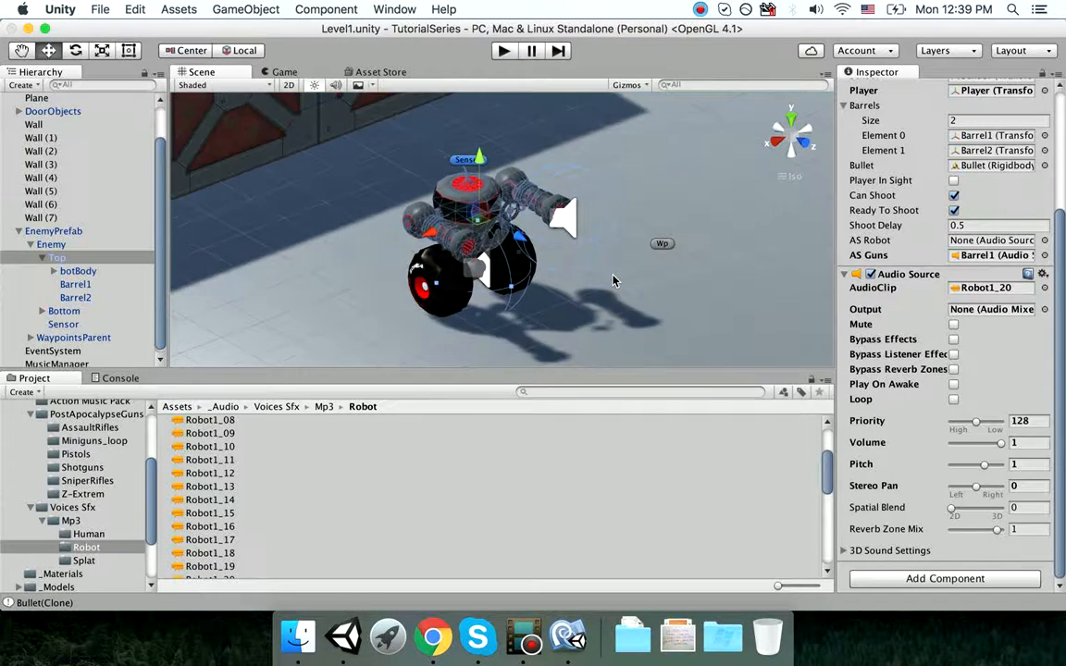
pyautogui.keyDown('alt'); pyautogui.moveTo(526, 317); pyautogui.dragTo(835, 350); pyautogui.keyUp('alt')
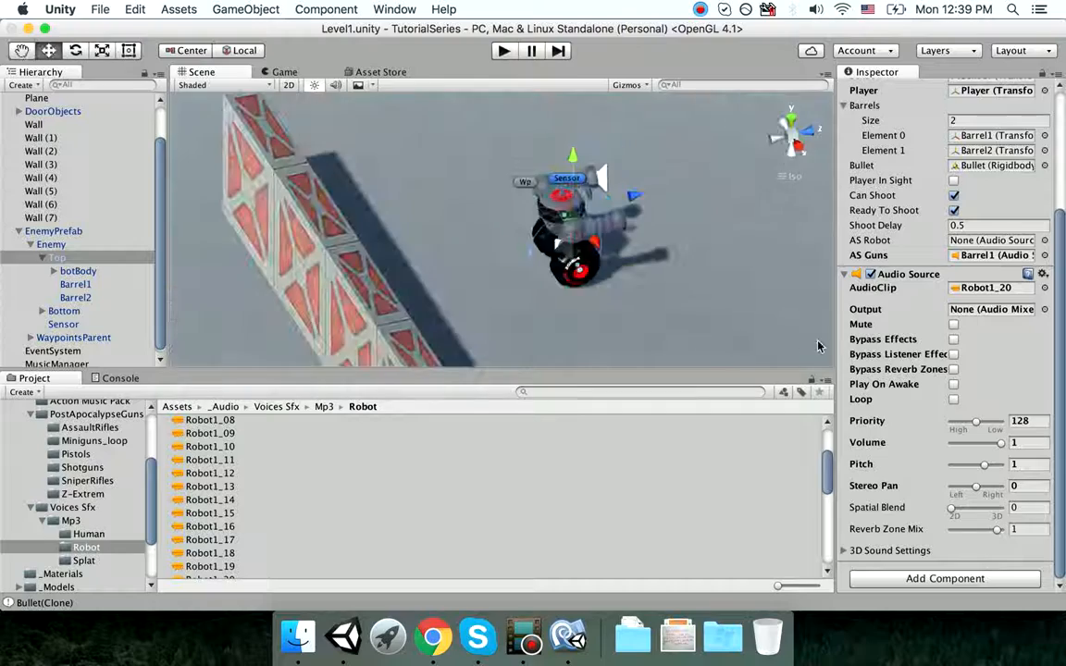
pyautogui.scroll(-4, 431, 260)
pyautogui.keyDown('alt'); pyautogui.moveTo(418, 250); pyautogui.dragTo(790, 243); pyautogui.keyUp('alt')
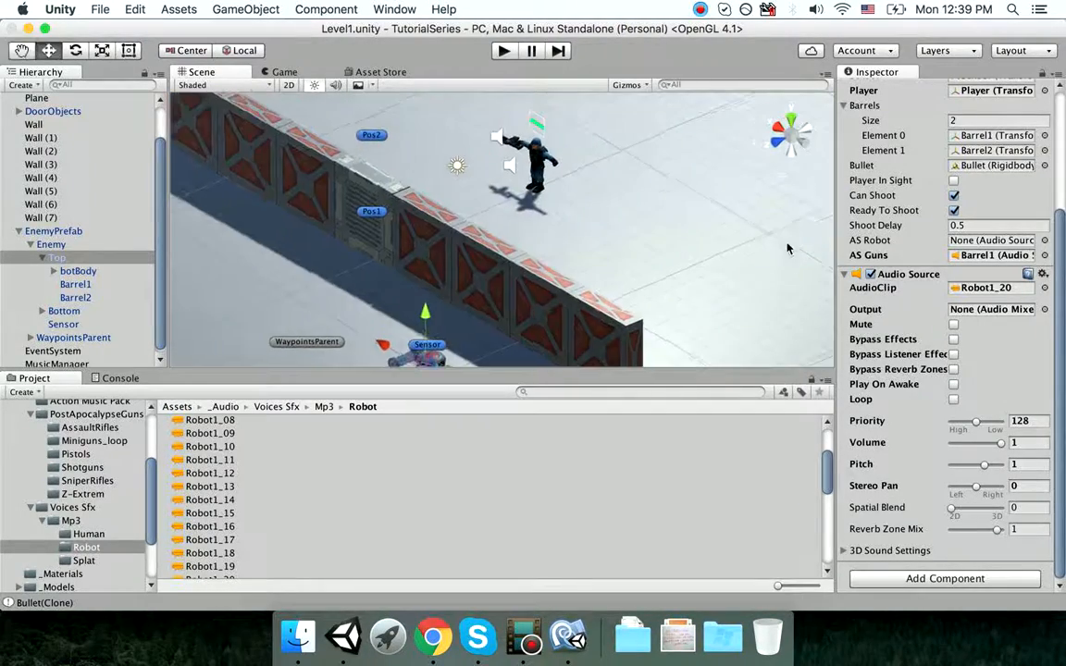
pyautogui.click(700, 10)
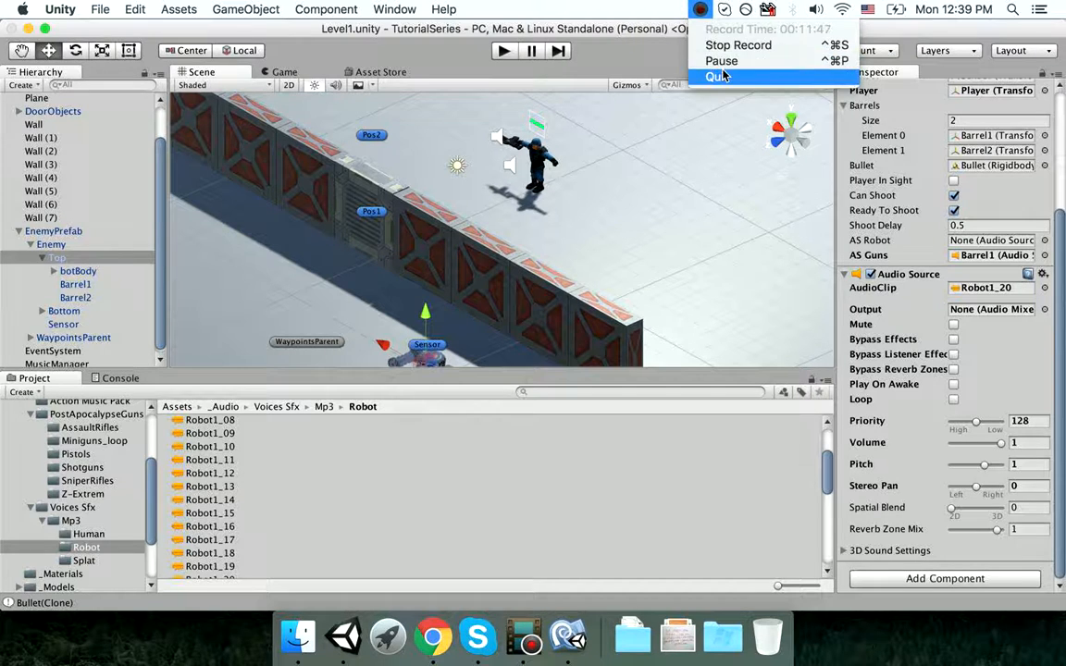